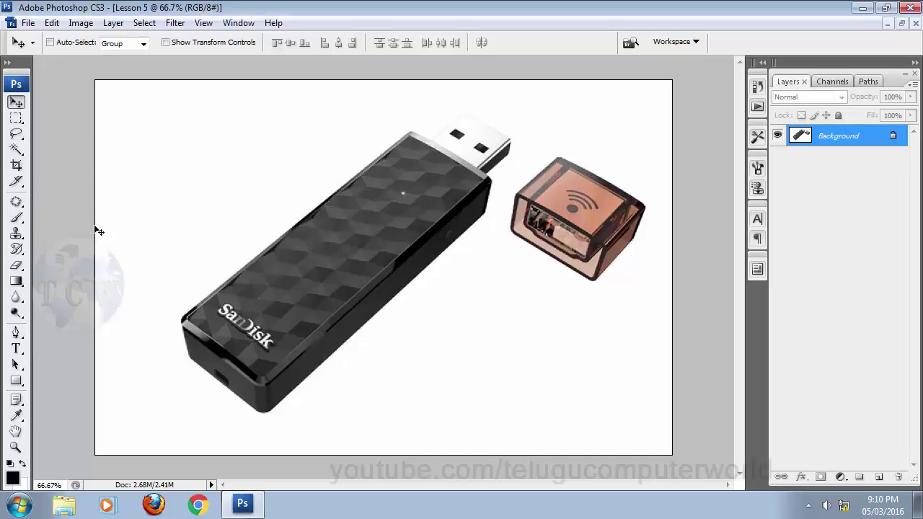
- Try the Color Replacement tool, then return to the 20 px Normal Brush Tool
left_click(18, 218)
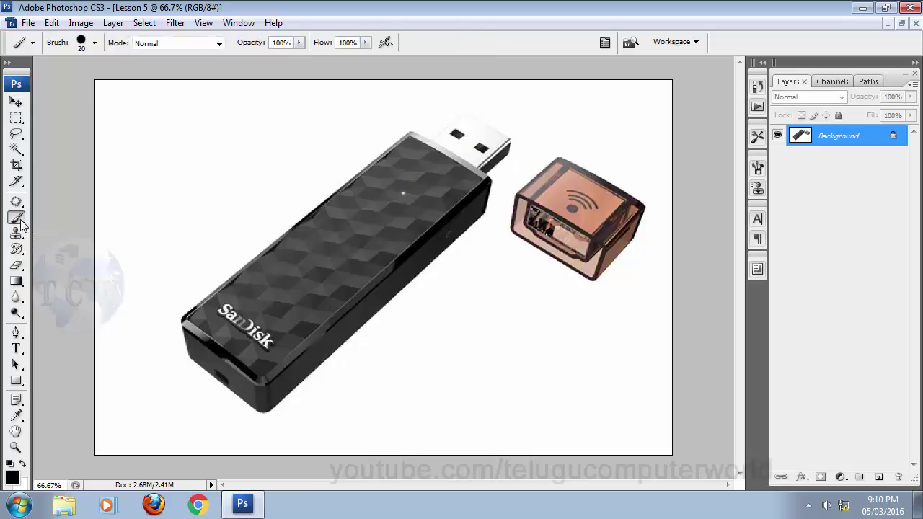
right_click(21, 224)
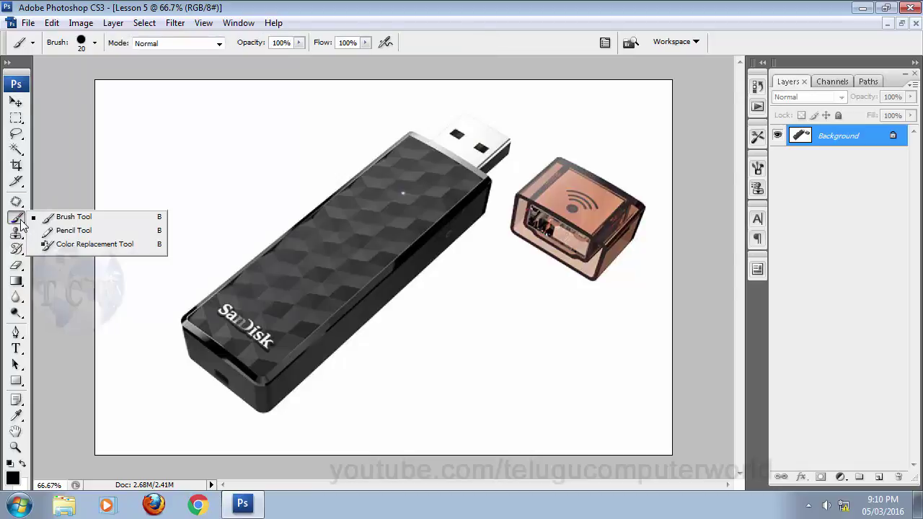
left_click(137, 245)
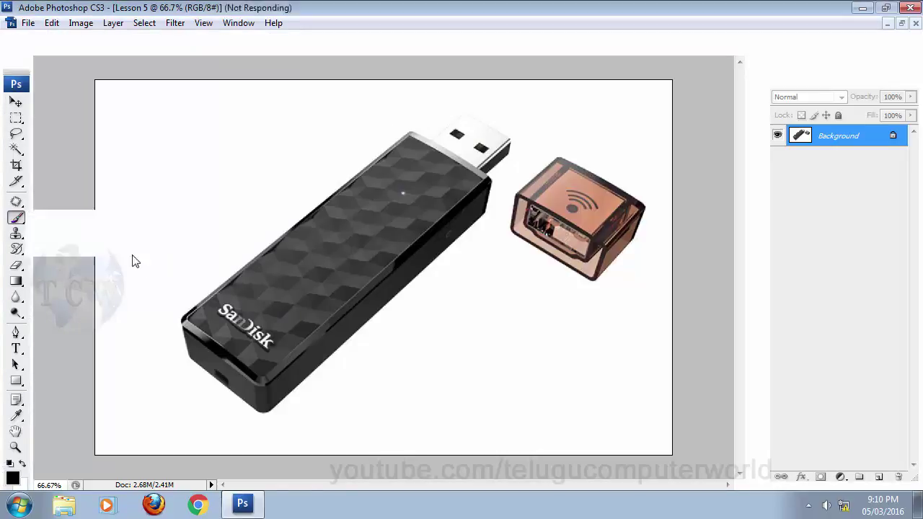
left_click(20, 221)
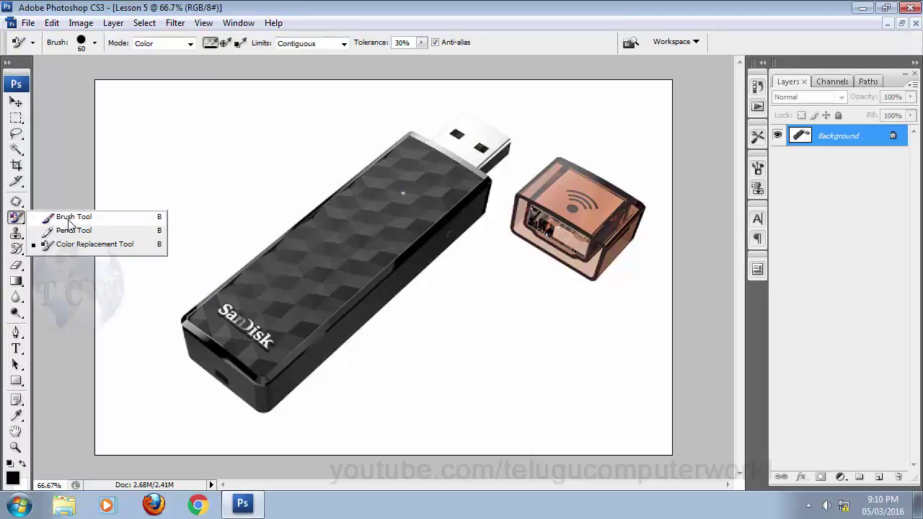
left_click(100, 217)
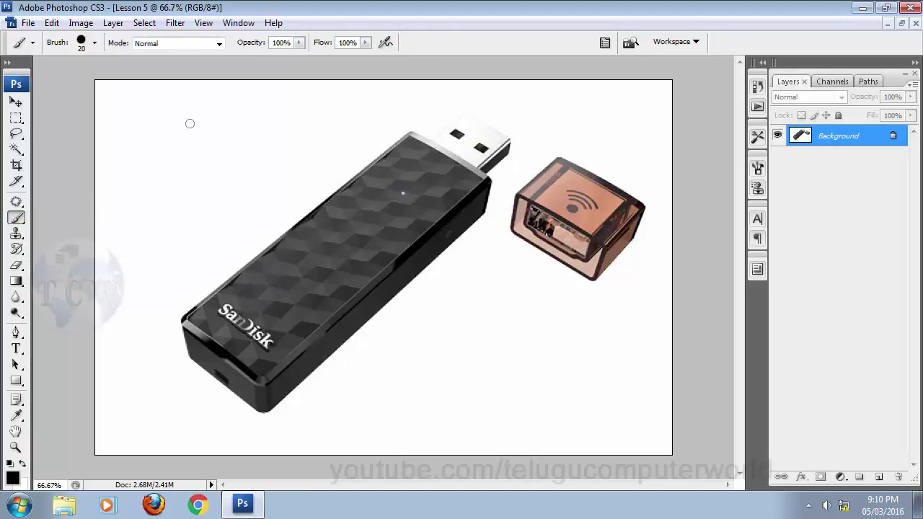
- Pick the 65 px brush preset, raise its hardness, and paint a hard black dot and stroke
left_click(95, 44)
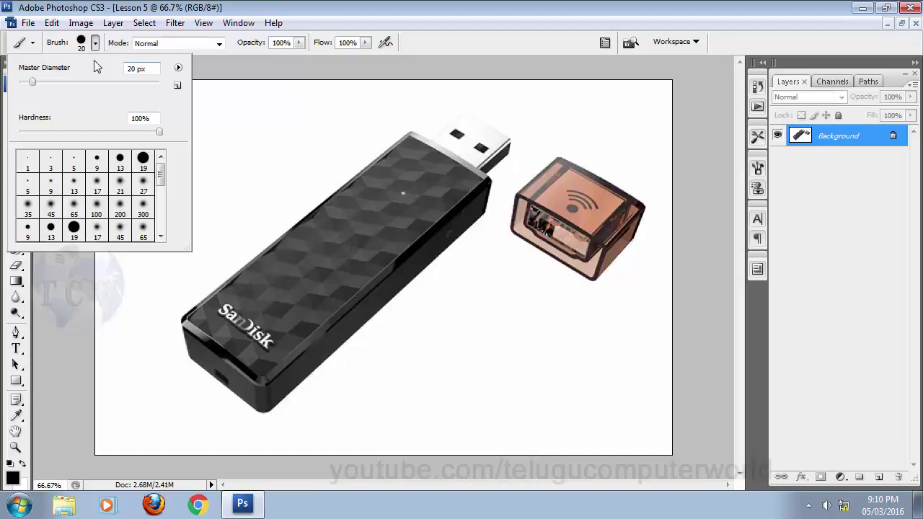
left_click(249, 70)
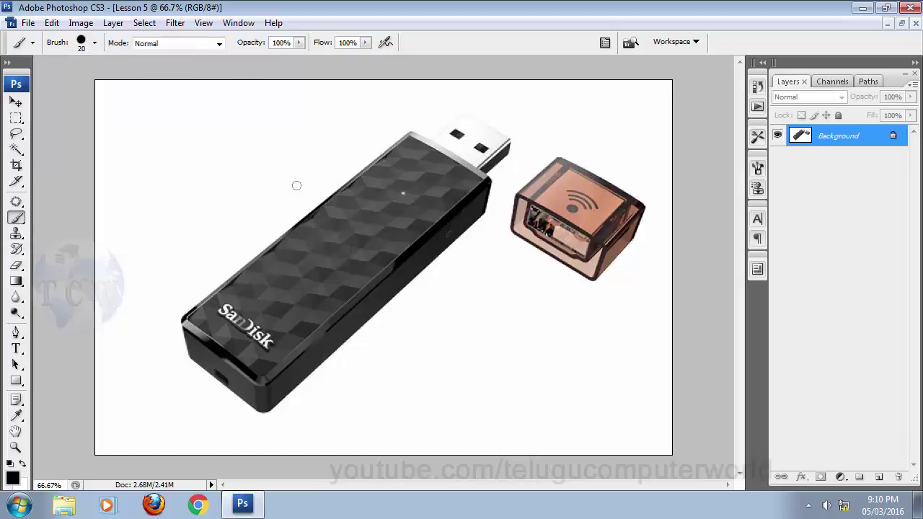
right_click(158, 165)
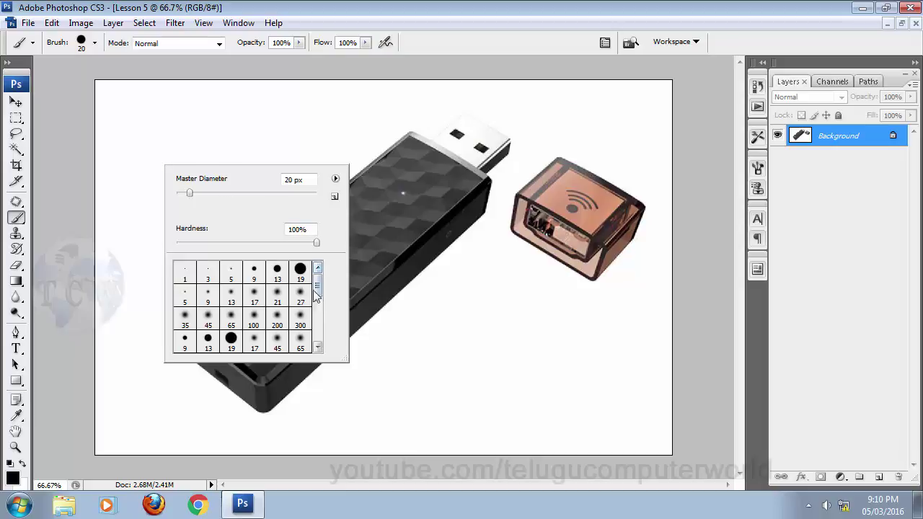
left_click(240, 320)
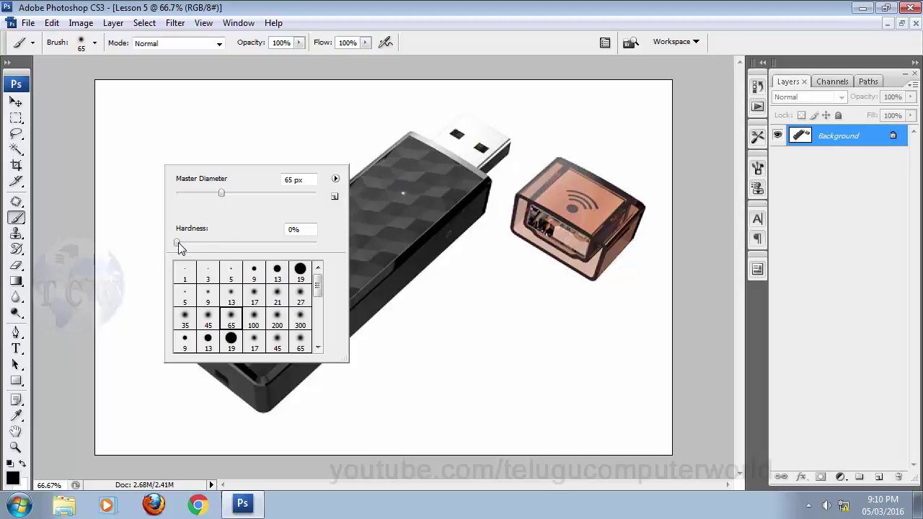
left_click_drag(178, 243, 335, 247)
left_click(197, 128)
left_click_drag(198, 153, 170, 232)
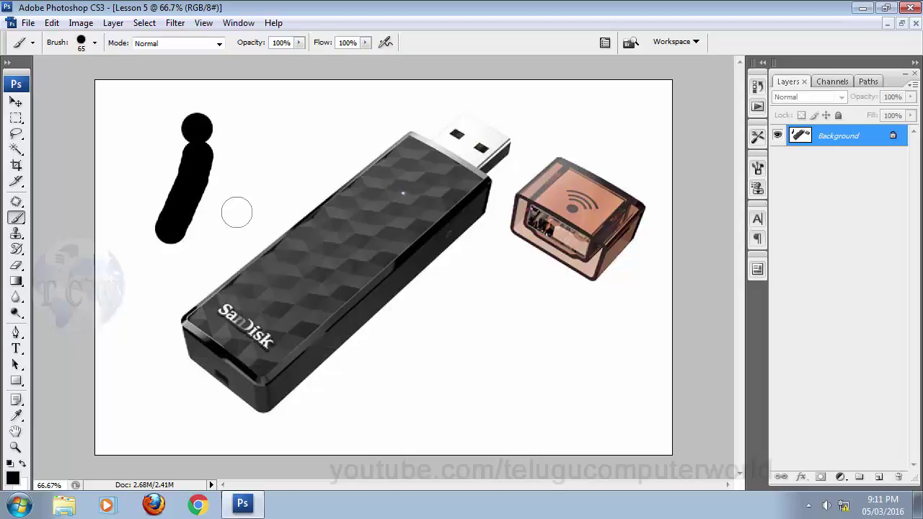
- Paint a soft stroke at 0% hardness, then undo the test strokes
right_click(243, 135)
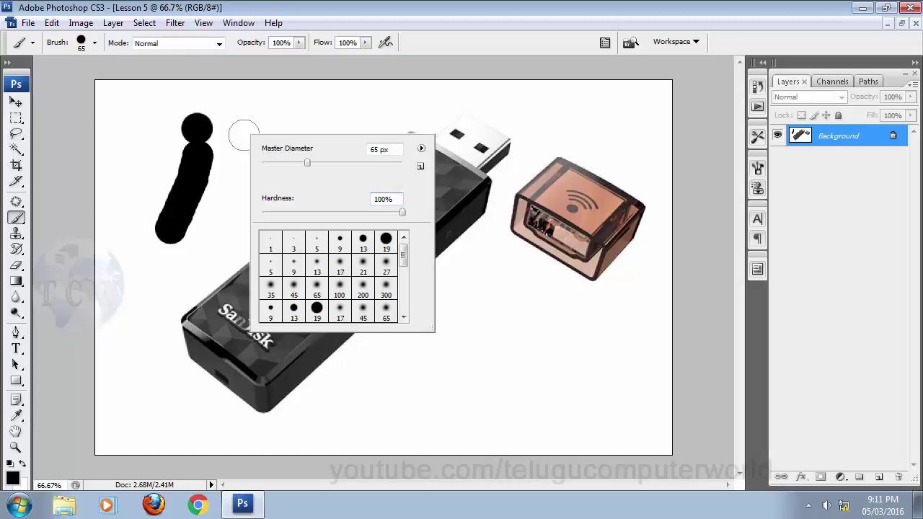
left_click_drag(404, 213, 263, 213)
left_click(266, 101)
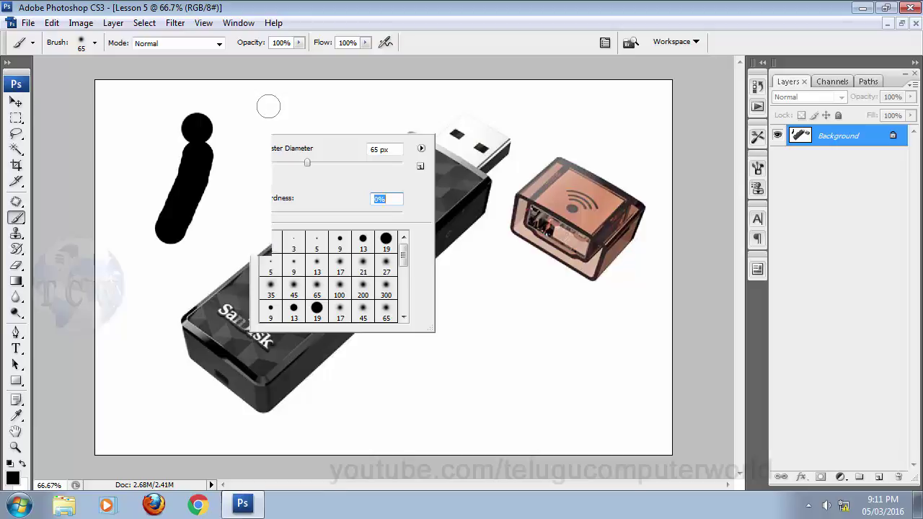
left_click_drag(267, 103, 246, 190)
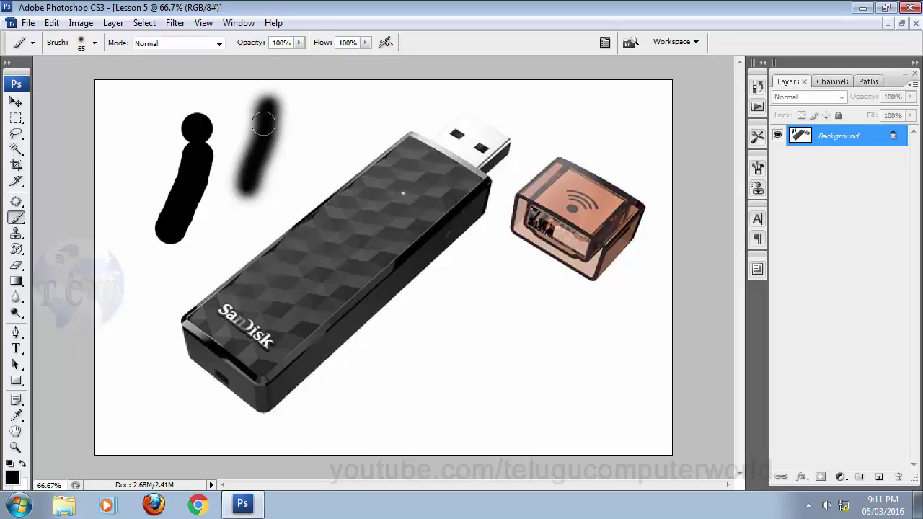
key("ctrl+alt+z")
key("ctrl+alt+z")
key("ctrl+alt+z")
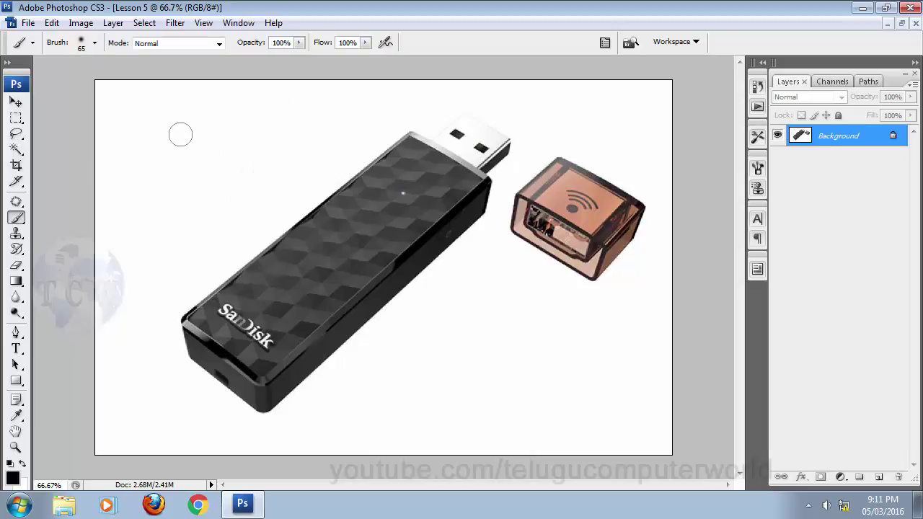
- Paint a soft diagonal stroke, then a second stroke at 100% hardness beside it
left_click(223, 117)
left_click_drag(217, 128, 149, 252)
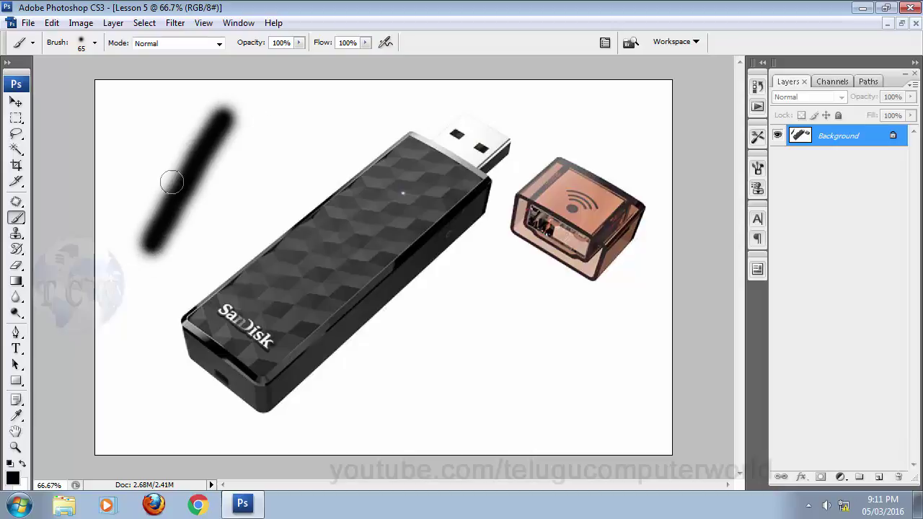
right_click(180, 143)
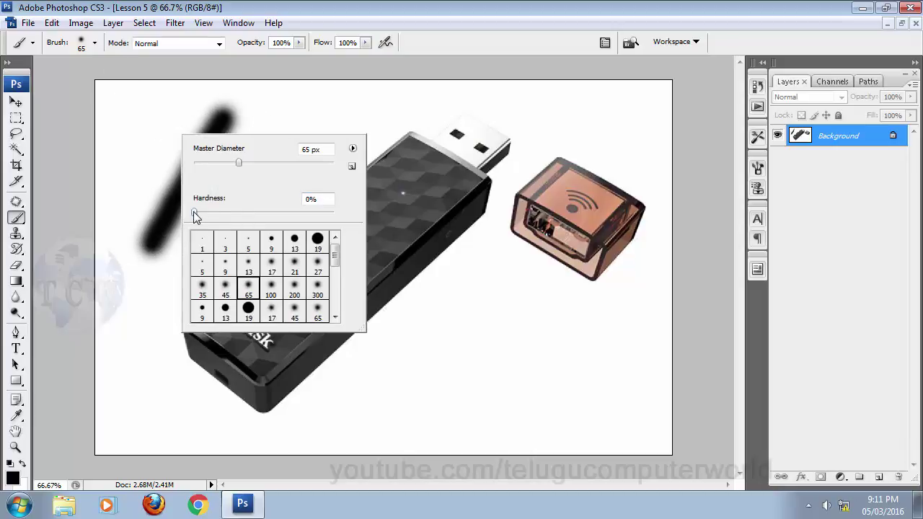
left_click_drag(193, 212, 406, 209)
left_click_drag(165, 97, 130, 173)
- Paint a comparison stroke at 51% hardness, then undo all three strokes
right_click(269, 163)
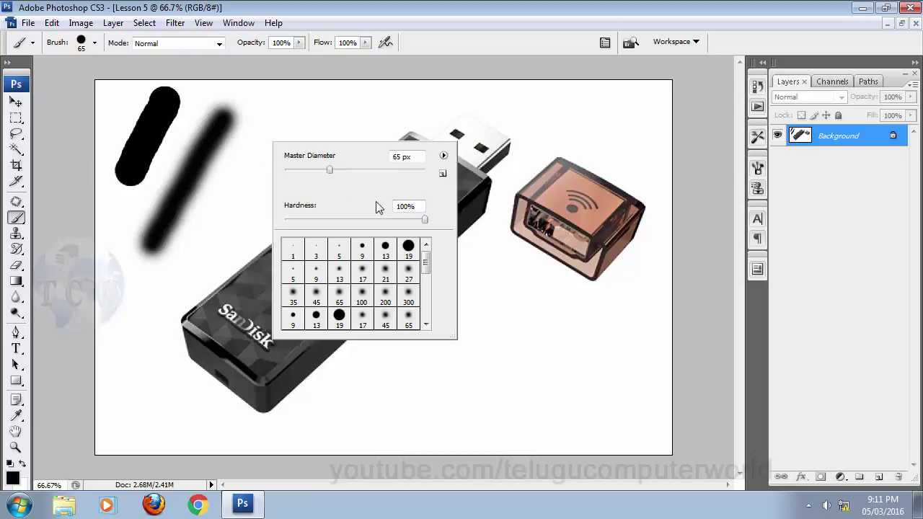
left_click(346, 222)
left_click_drag(347, 224, 355, 223)
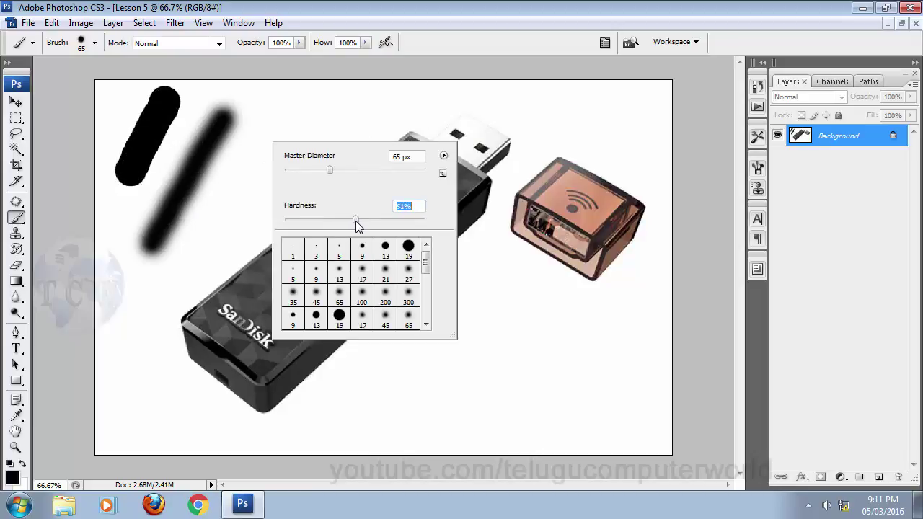
left_click_drag(254, 150, 213, 216)
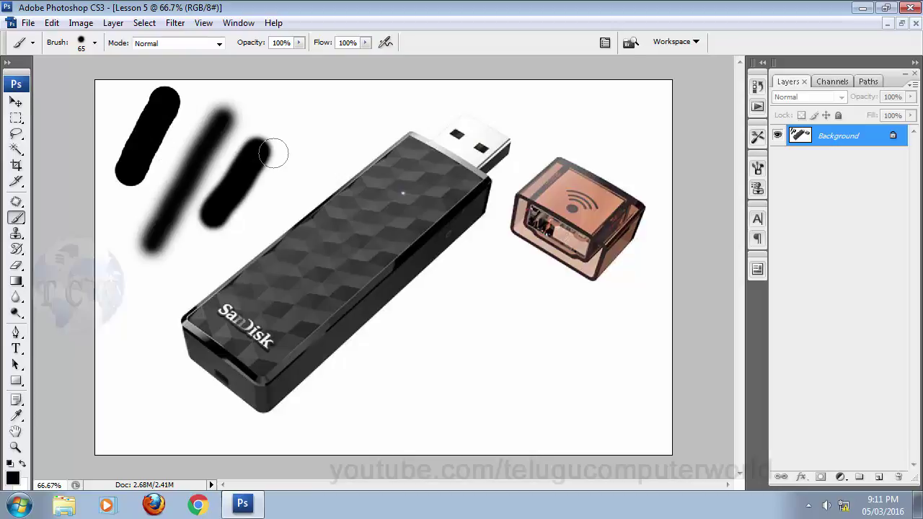
key("ctrl+alt+z")
key("ctrl+alt+z")
key("ctrl+alt+z")
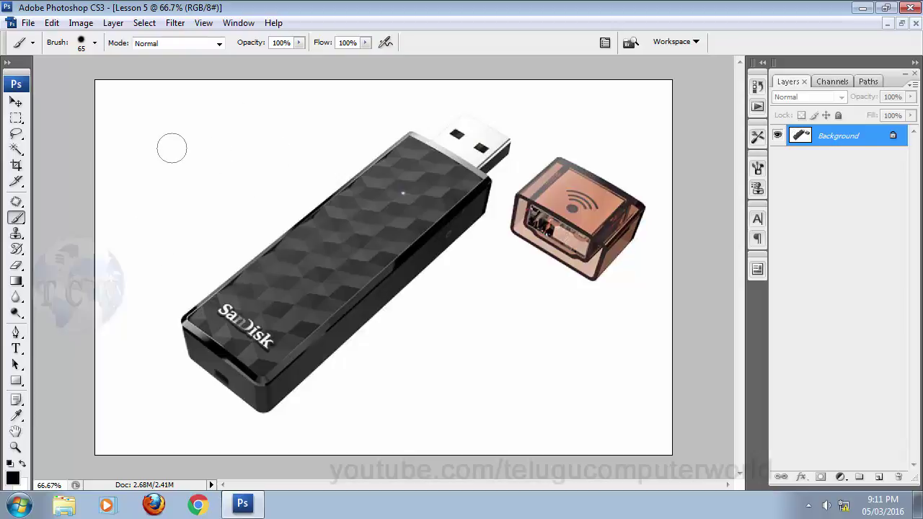
- Shrink the brush to 22 px, toggle hardness 100% then 0%, and undo a stray dab
left_click(94, 43)
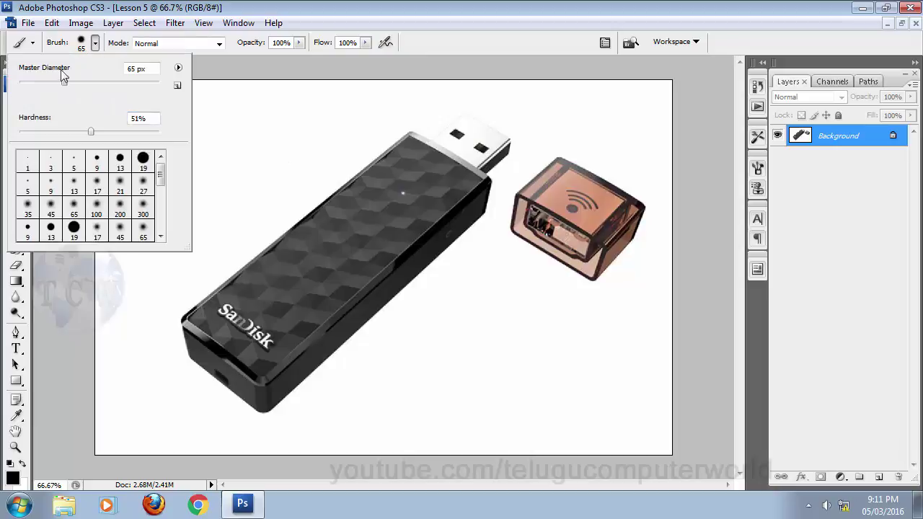
left_click_drag(42, 83, 32, 83)
left_click_drag(91, 133, 273, 140)
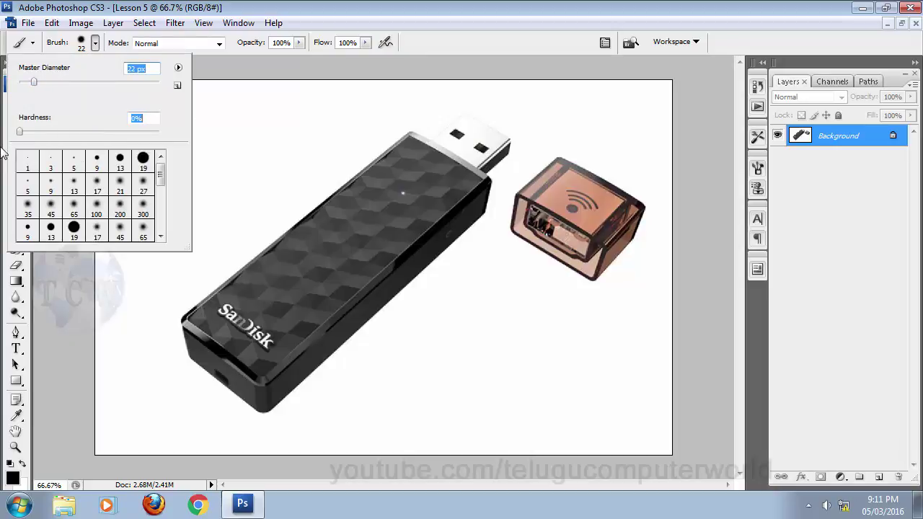
left_click_drag(159, 131, 112, 132)
left_click(237, 69)
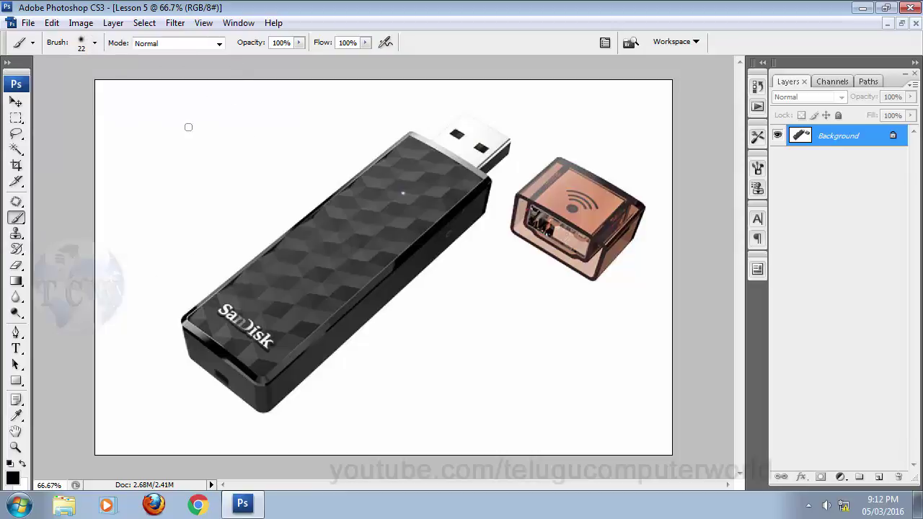
key("ctrl+z")
- Switch the 22 px brush to 100% hardness and back to 0%
left_click(95, 43)
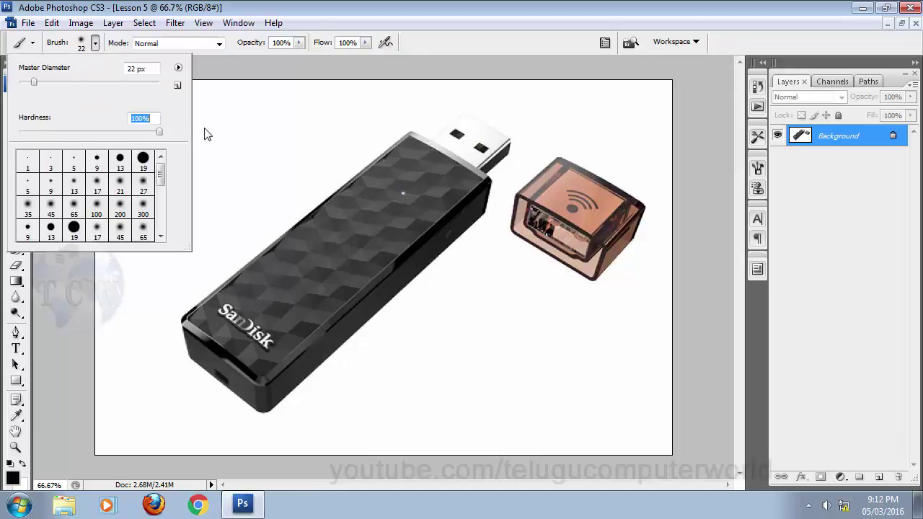
left_click_drag(207, 134, 209, 129)
left_click_drag(158, 132, 19, 133)
key("Return")
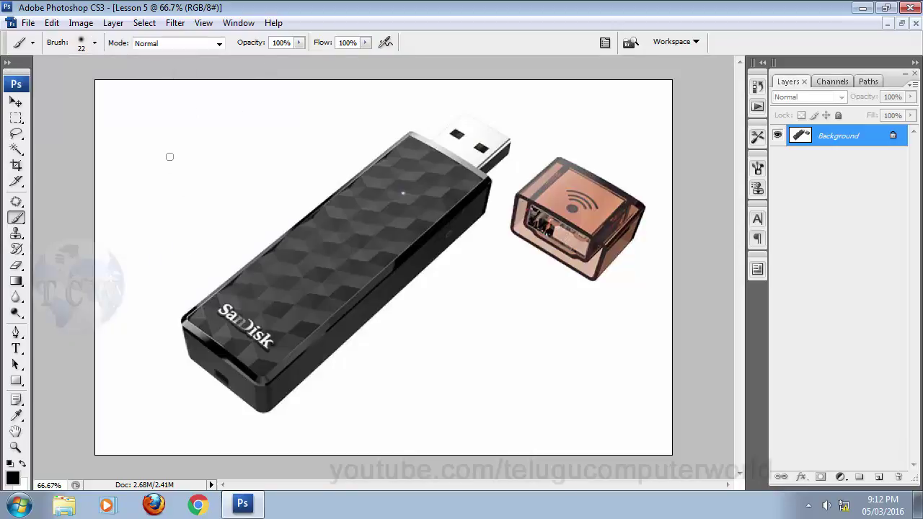
right_click(169, 156)
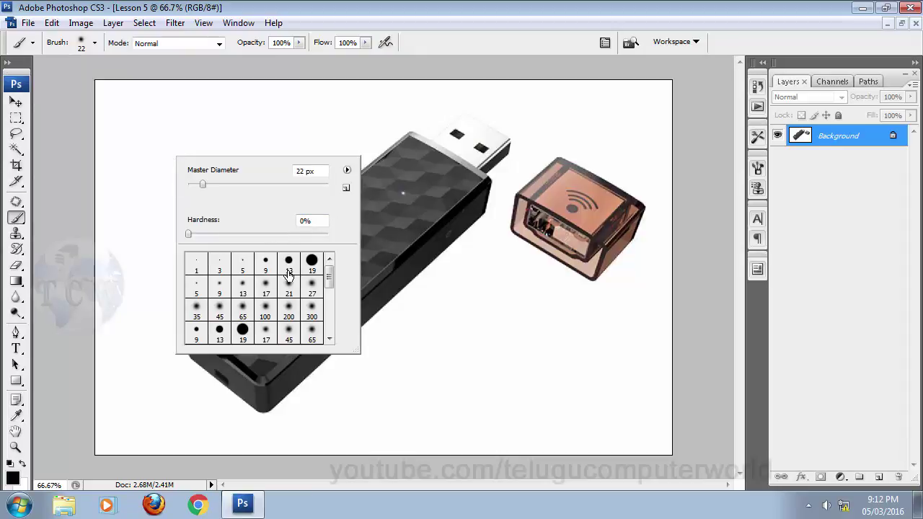
- Paint a thin stroke with the 9 px hard preset, then sample 19, 27, 21 and 13 px presets
left_click(265, 262)
left_click_drag(172, 129, 146, 185)
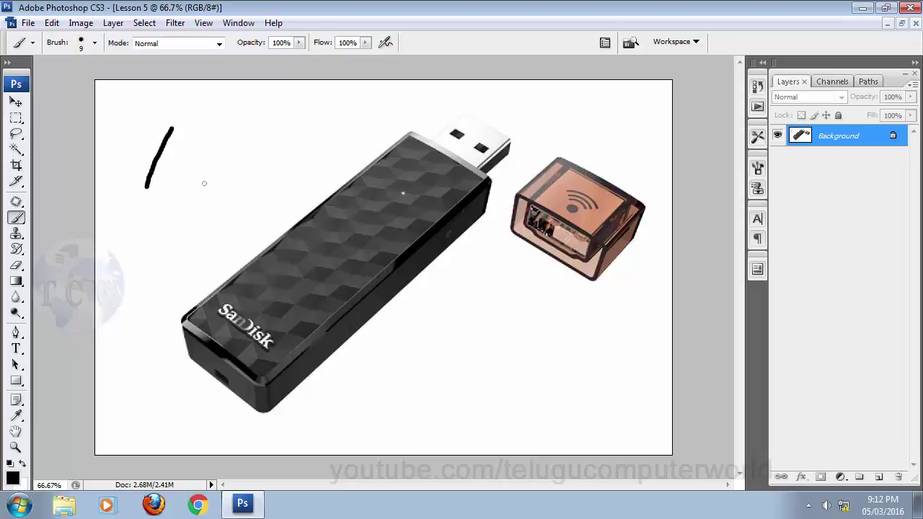
right_click(205, 154)
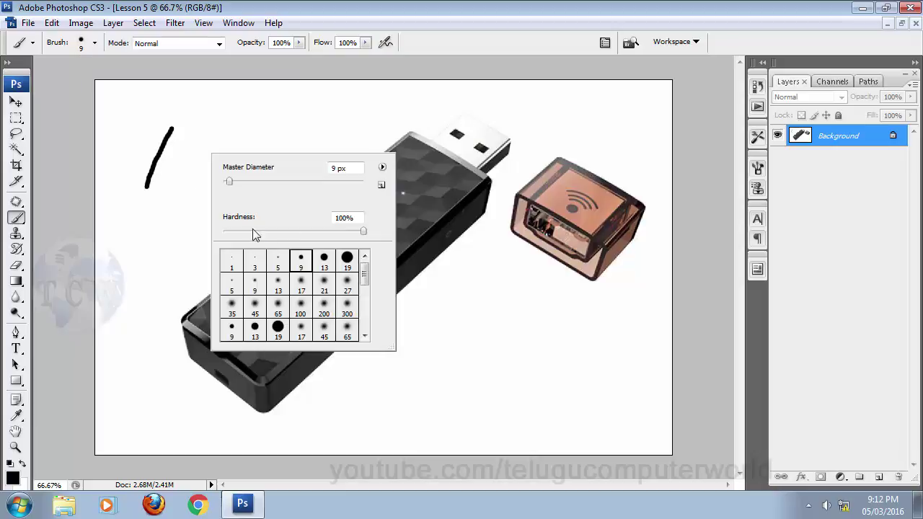
left_click(347, 265)
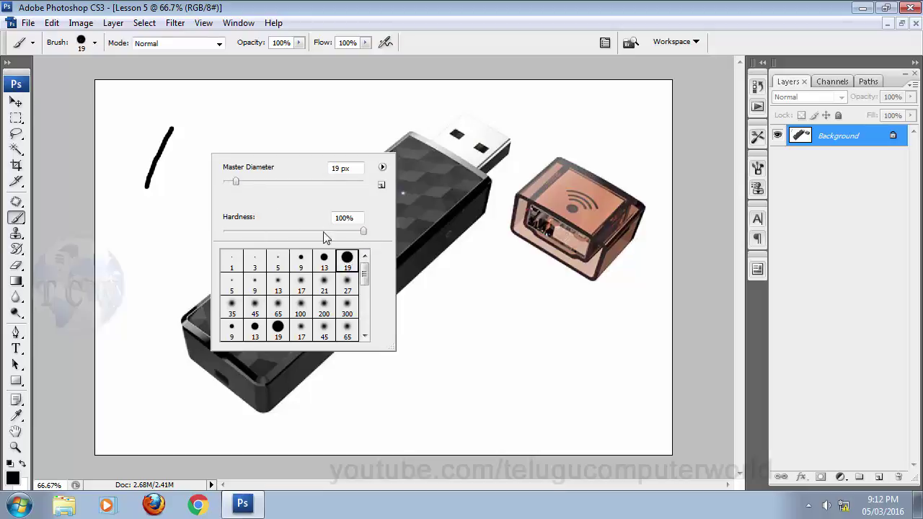
left_click(345, 289)
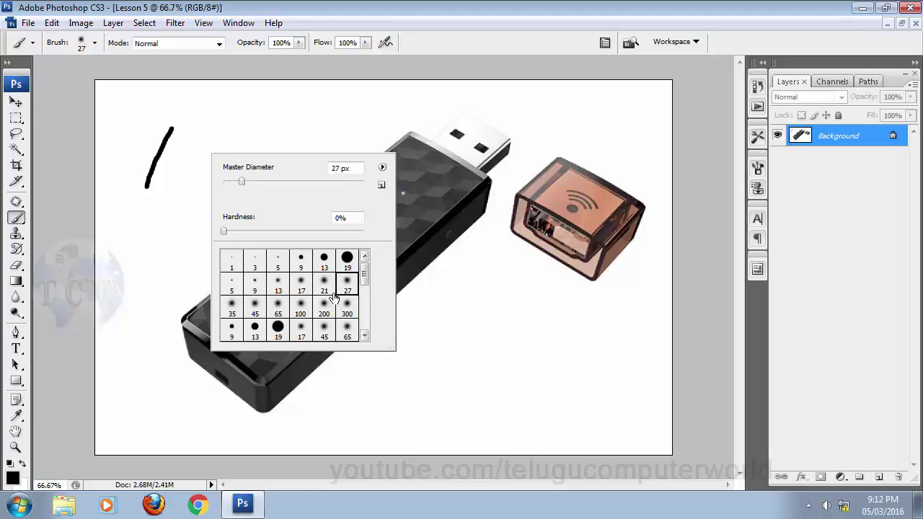
left_click(323, 284)
left_click(324, 261)
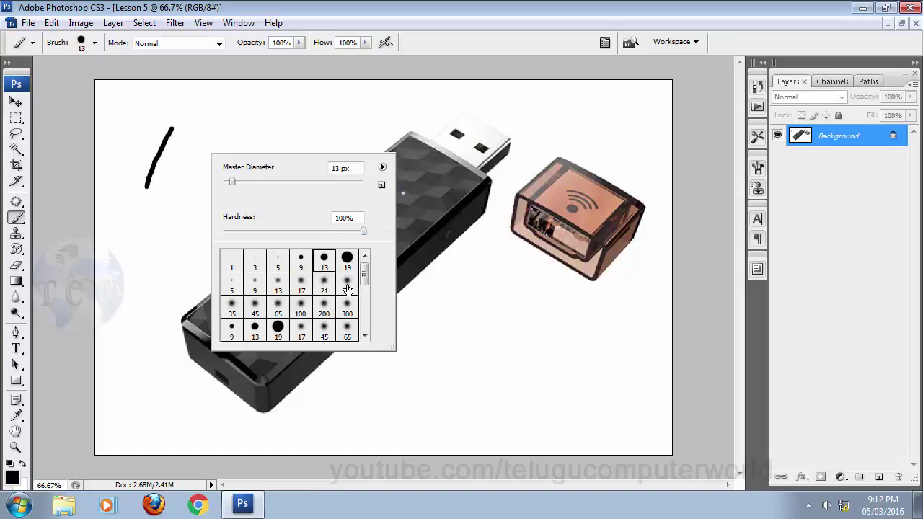
left_click(348, 287)
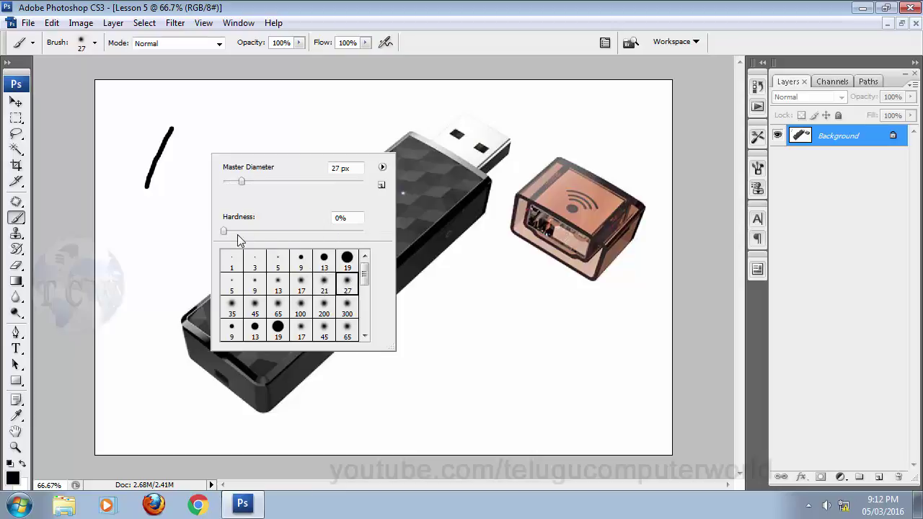
- Try the 200, 13, 19 and 100 px presets, ending on the 300 px soft round brush
left_click(323, 308)
left_click(322, 262)
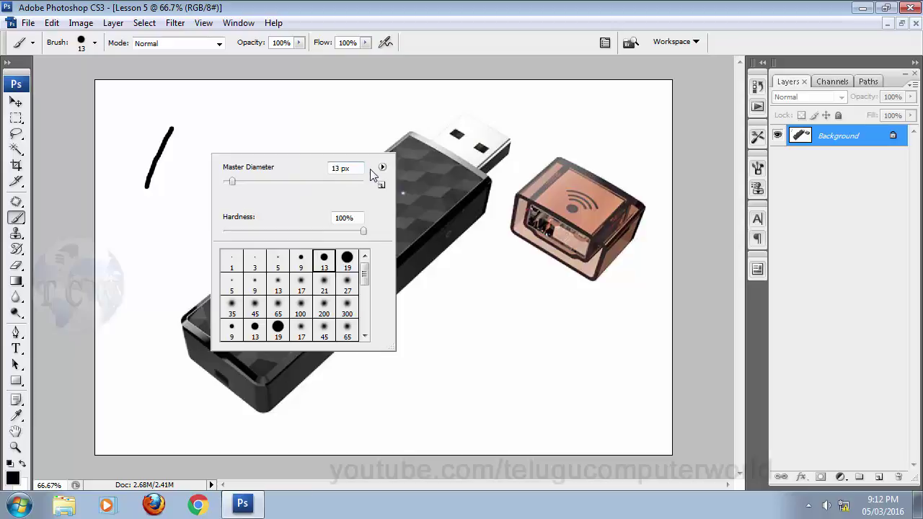
left_click(347, 260)
left_click(278, 328)
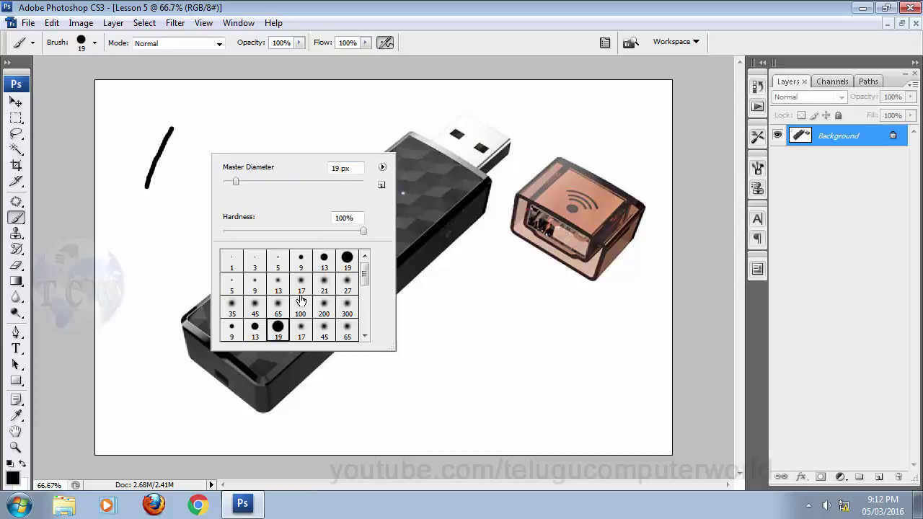
left_click(301, 306)
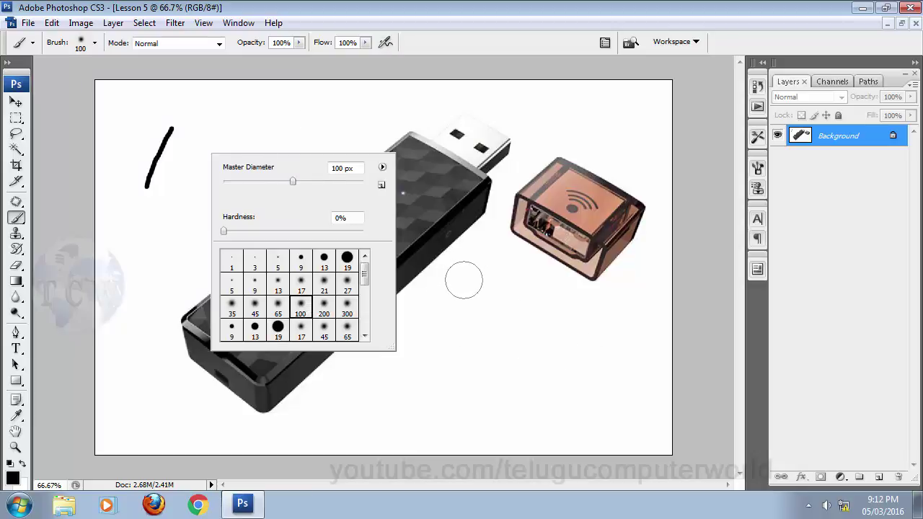
left_click(347, 259)
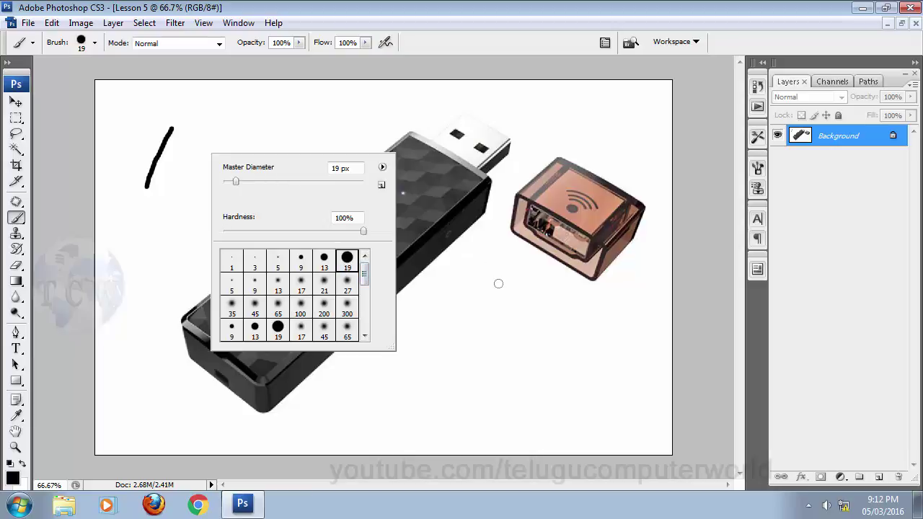
left_click(347, 308)
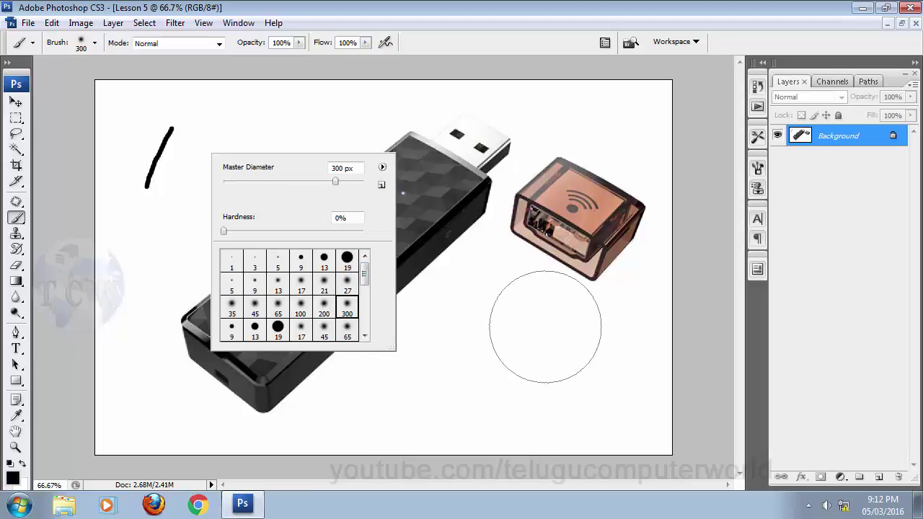
- Switch to the 19 px hard brush, paint a test stroke, and undo both black strokes
scroll(364, 288, "down", 2)
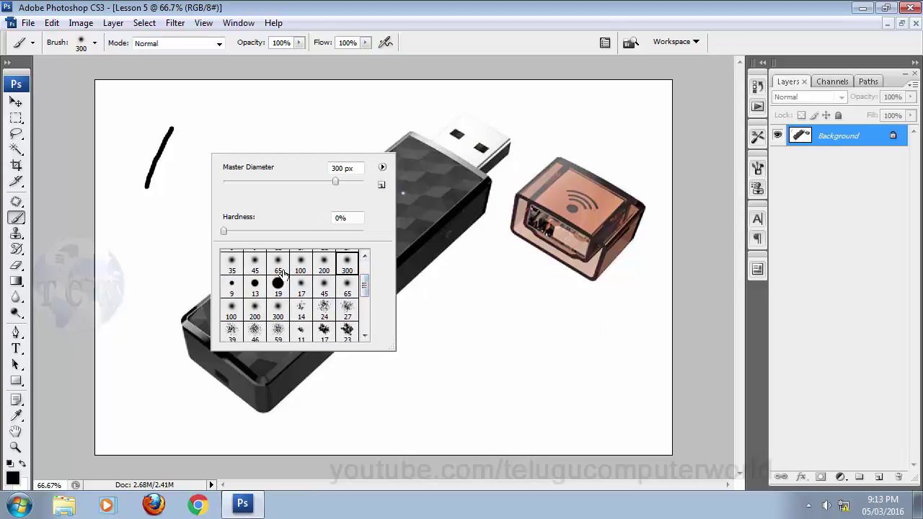
left_click(267, 287)
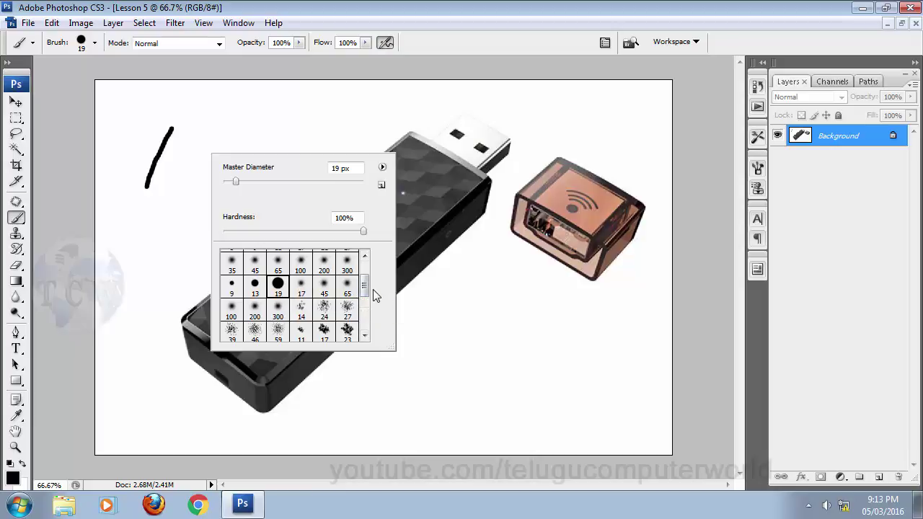
left_click_drag(360, 294, 363, 304)
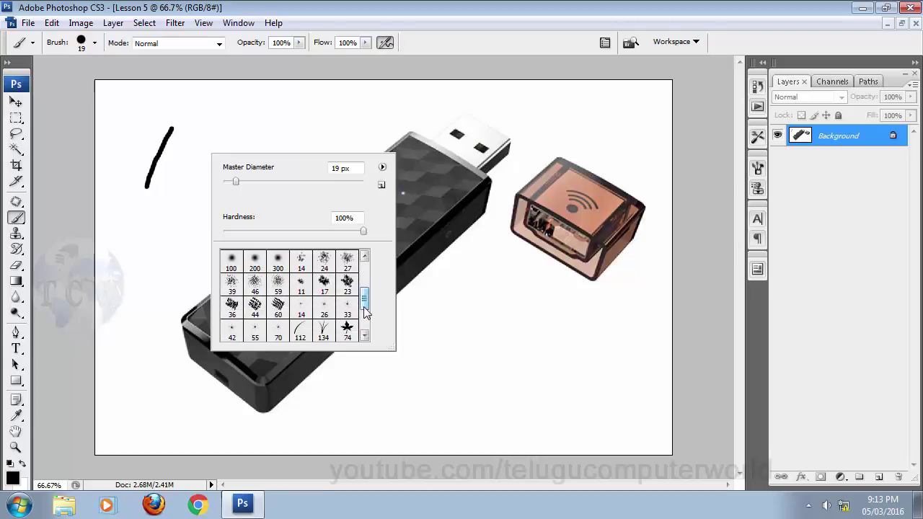
left_click(451, 356)
left_click_drag(472, 326, 459, 396)
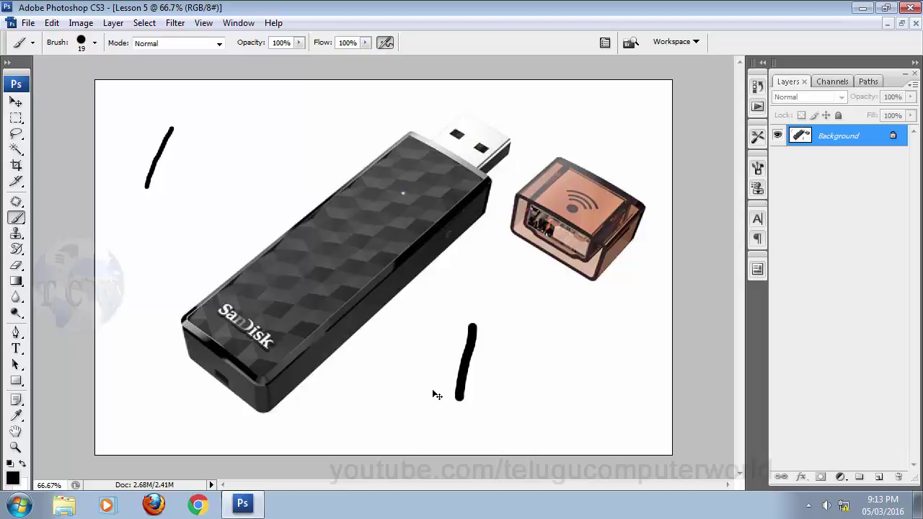
key("ctrl+z")
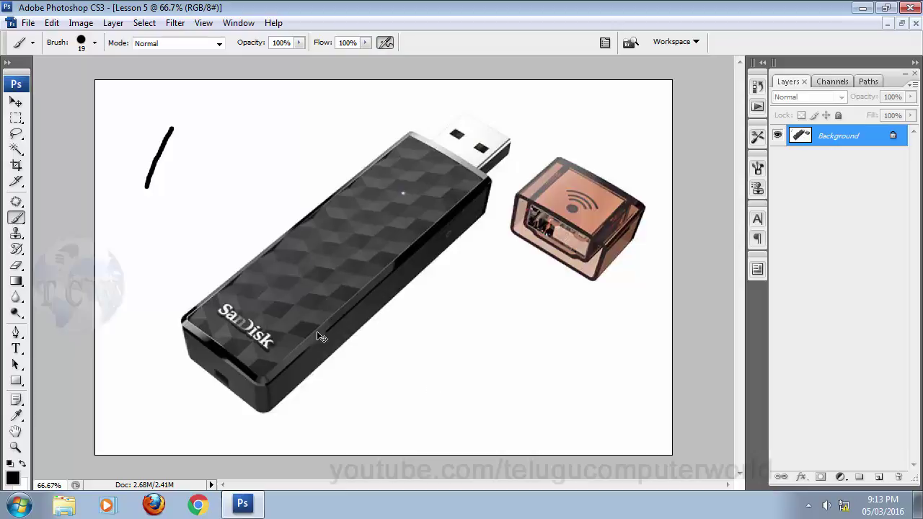
key("ctrl+z")
- Undo a stray black dot from the brush presets and select the Move tool
right_click(214, 180)
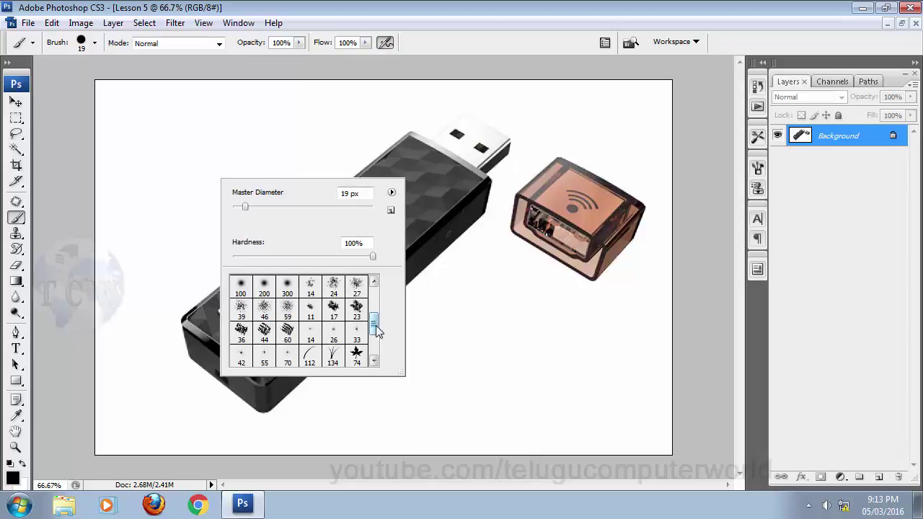
left_click(458, 287)
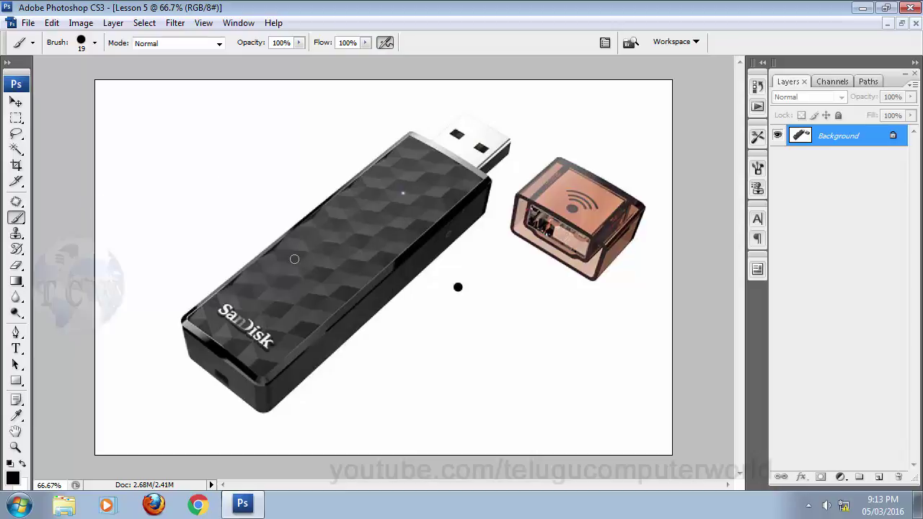
key("ctrl+z")
left_click(15, 102)
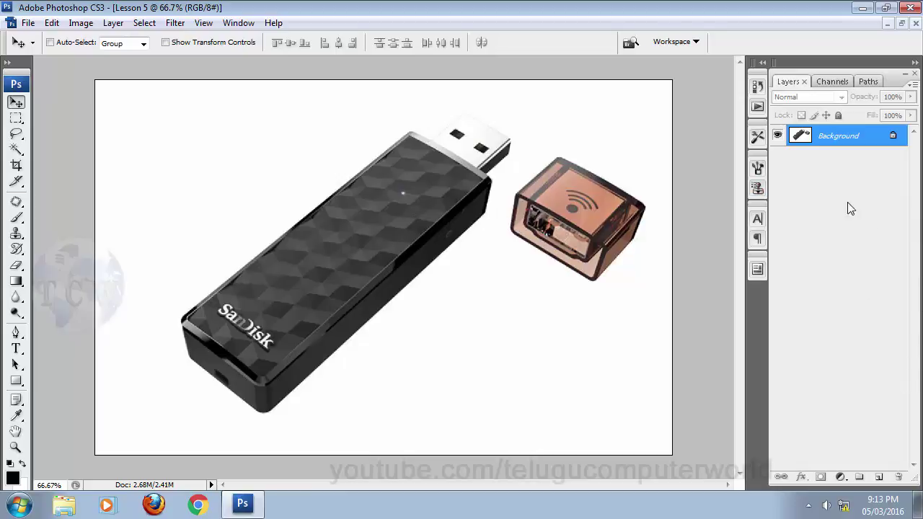
- Add Layer 1 above Background and paint a black test stroke across the drive on it
left_click(878, 479)
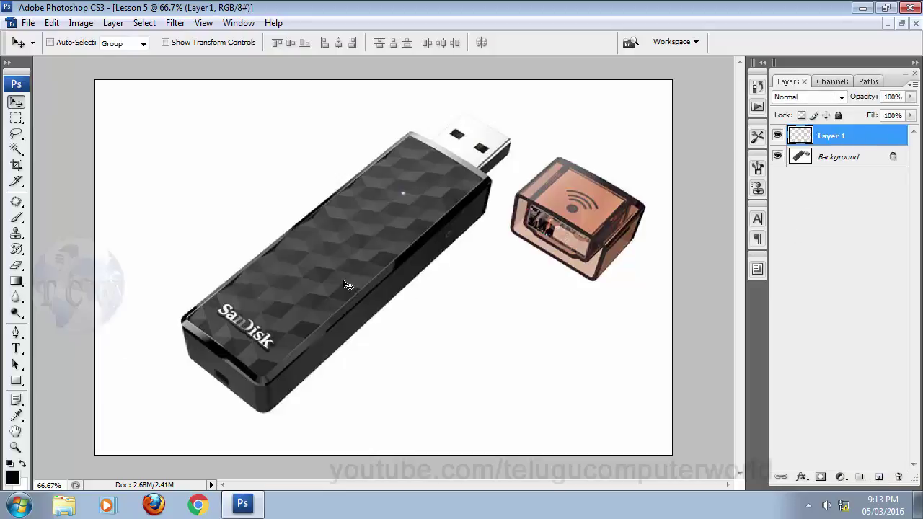
left_click(17, 218)
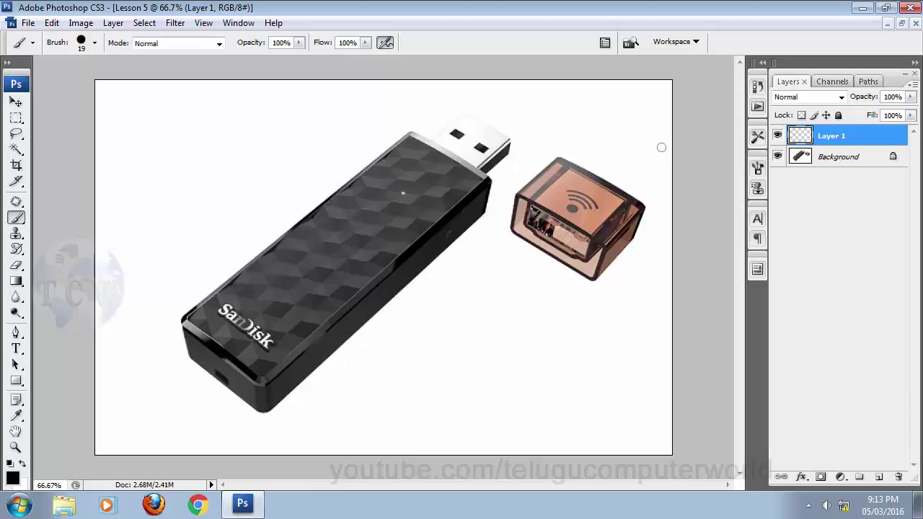
left_click_drag(406, 189, 361, 229)
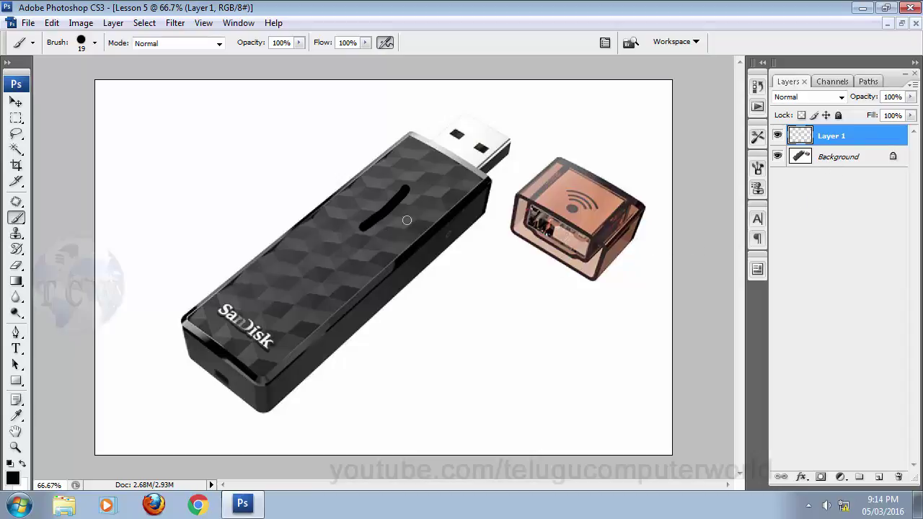
- Toggle Layer 1's visibility off and on twice, then undo its stroke
left_click(778, 136)
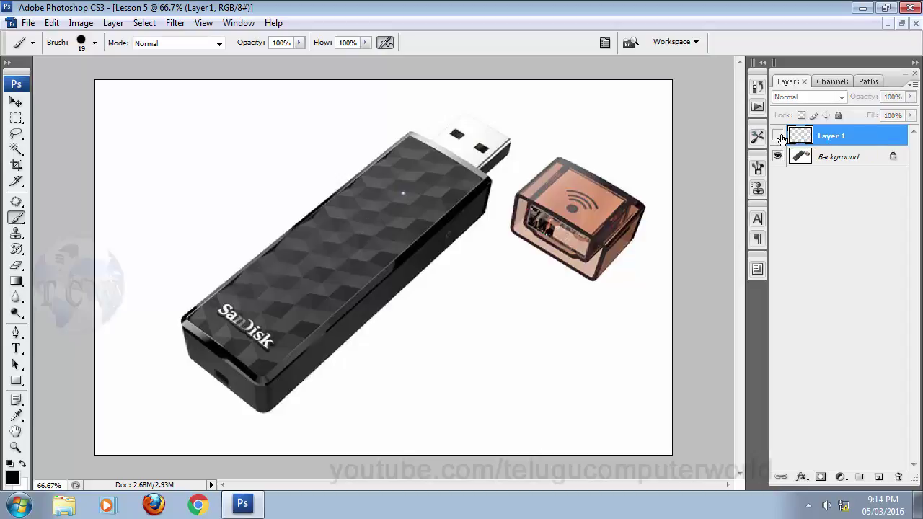
left_click(777, 136)
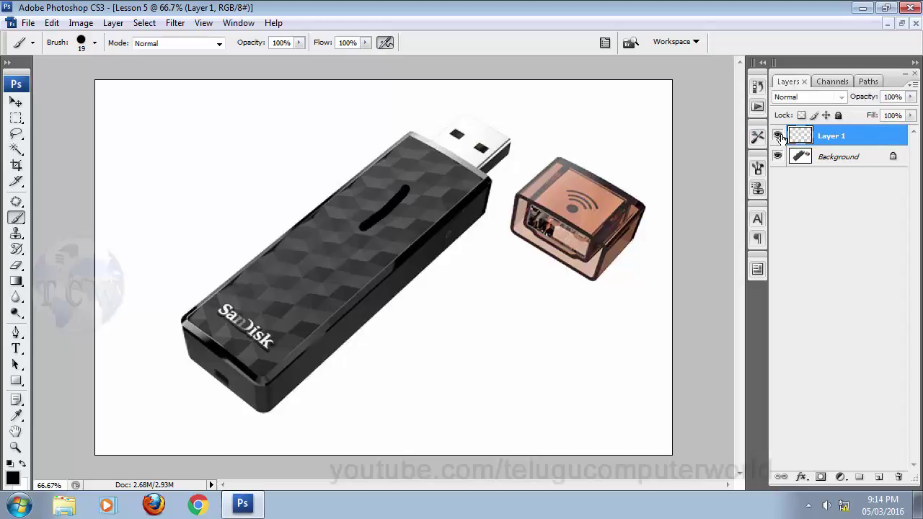
left_click(778, 136)
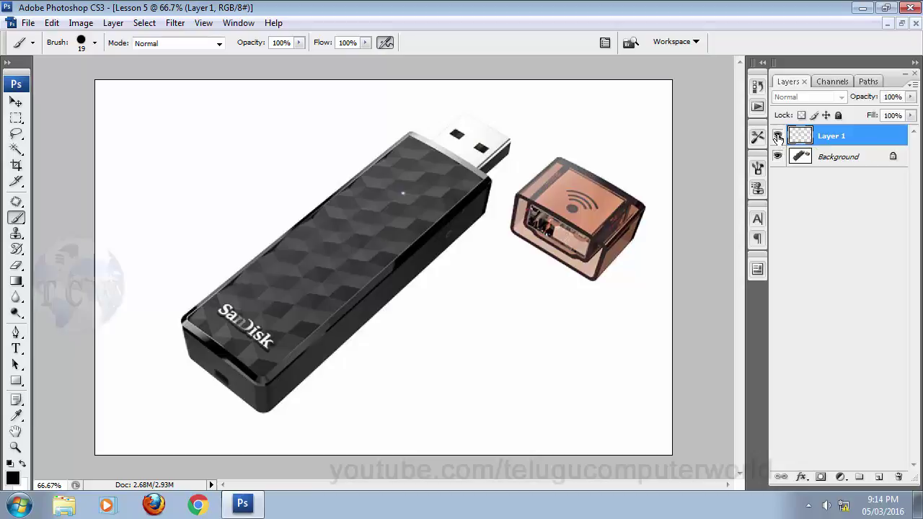
left_click(778, 136)
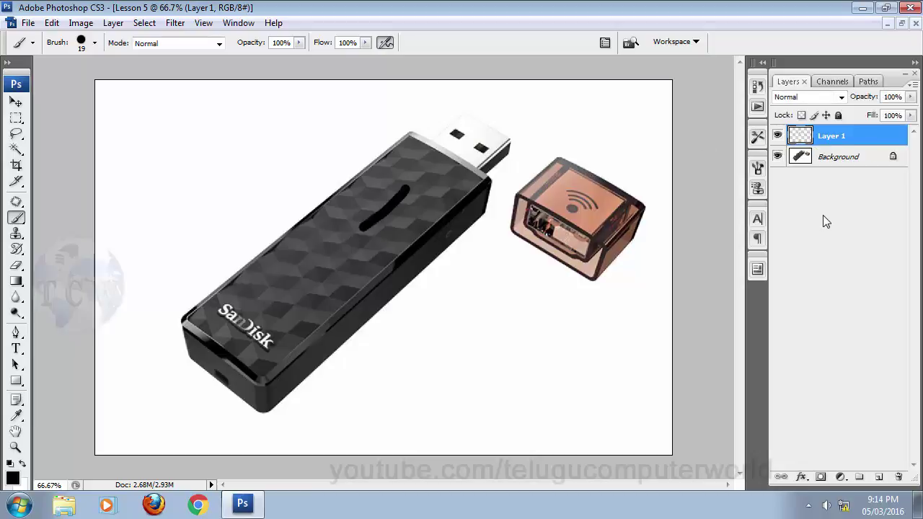
key("ctrl+z")
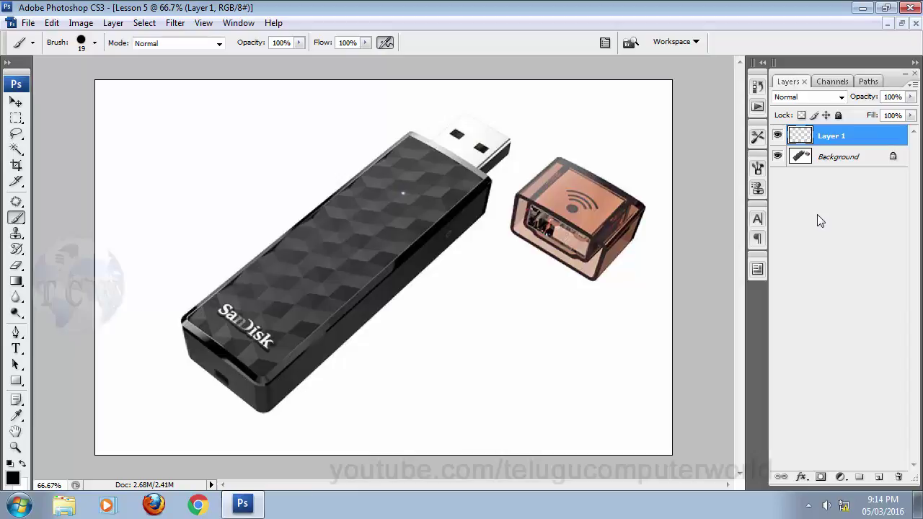
- Choose the 112 px grass brush, stamp grass once, paint a long band, and undo the band
right_click(183, 202)
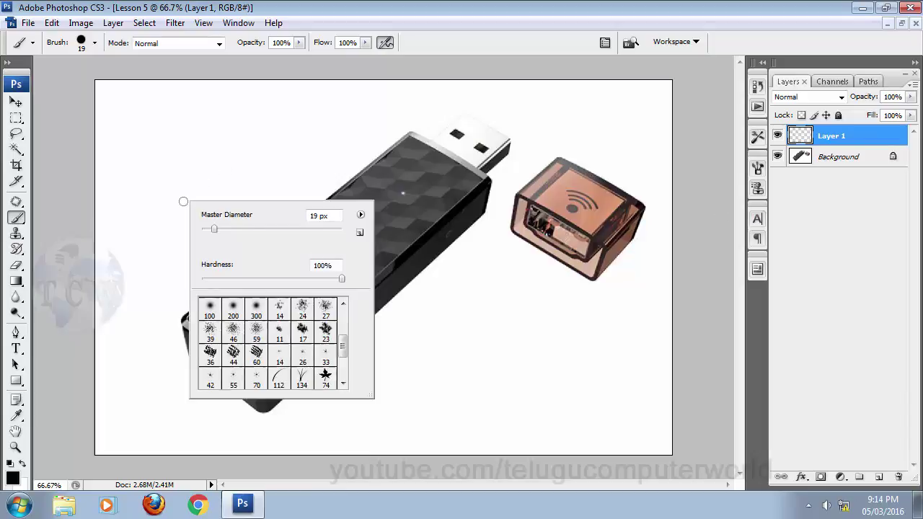
left_click(281, 382)
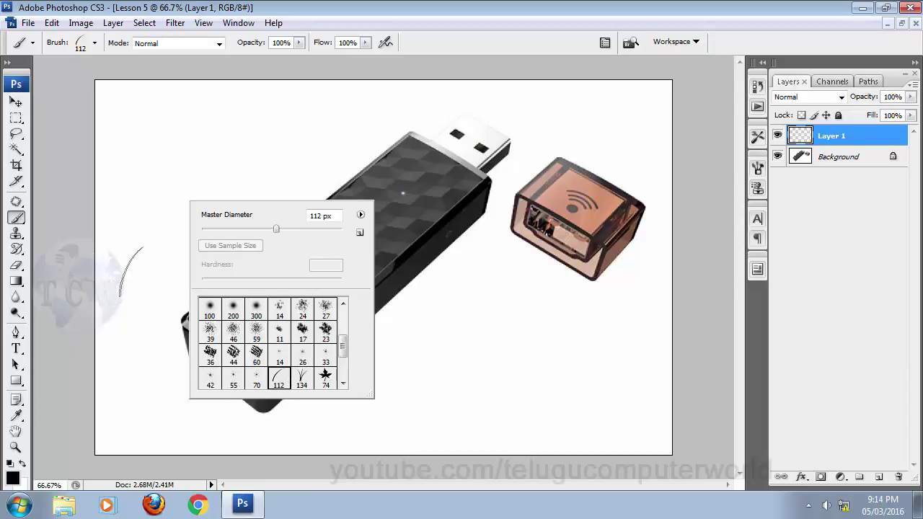
left_click(131, 271)
mouse_move(131, 274)
left_mouse_down()
mouse_move(486, 331)
mouse_move(596, 364)
mouse_move(663, 411)
left_mouse_up()
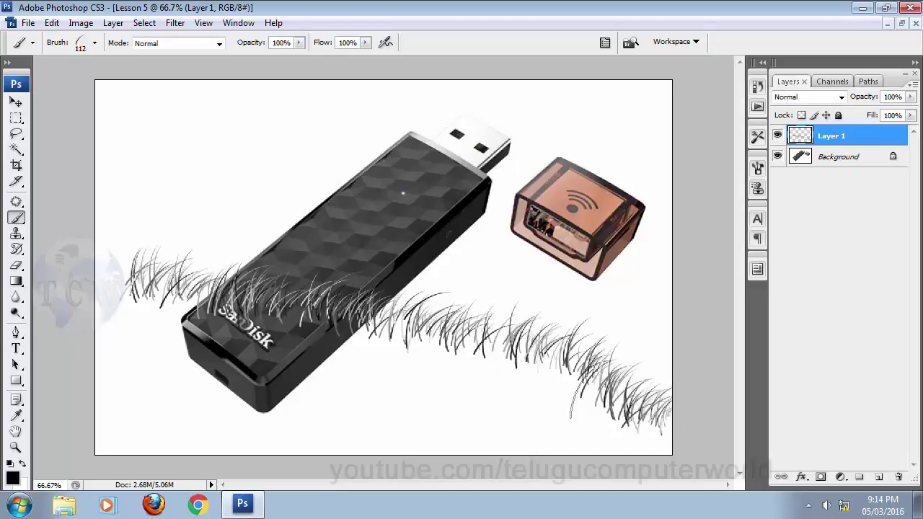
key("ctrl+z")
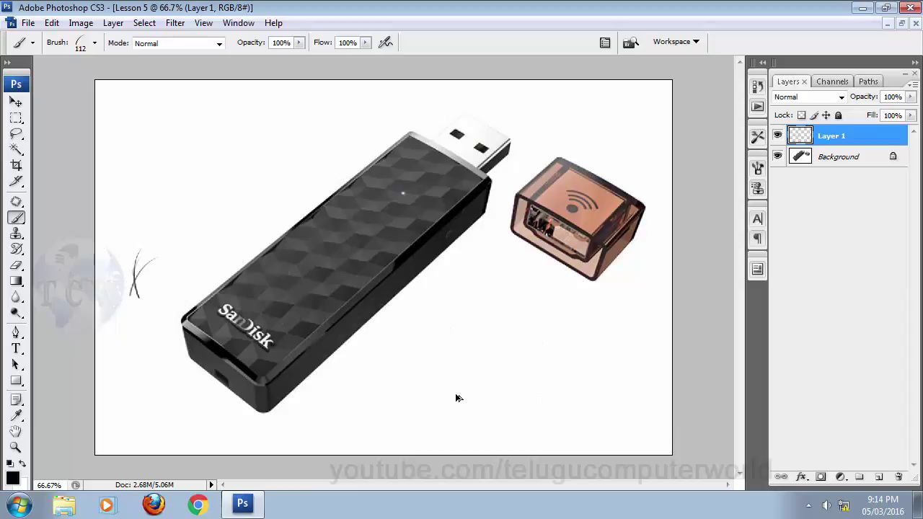
- Set the foreground colour to green
left_click(13, 476)
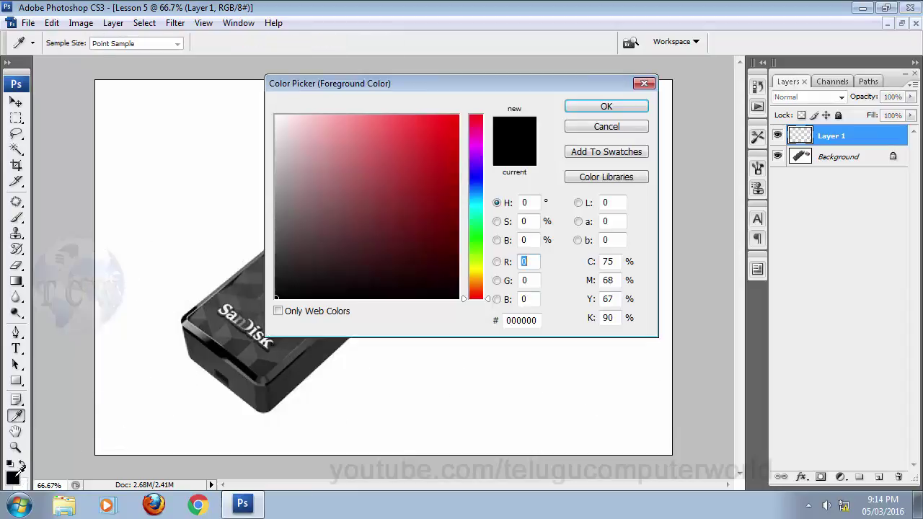
left_click(480, 241)
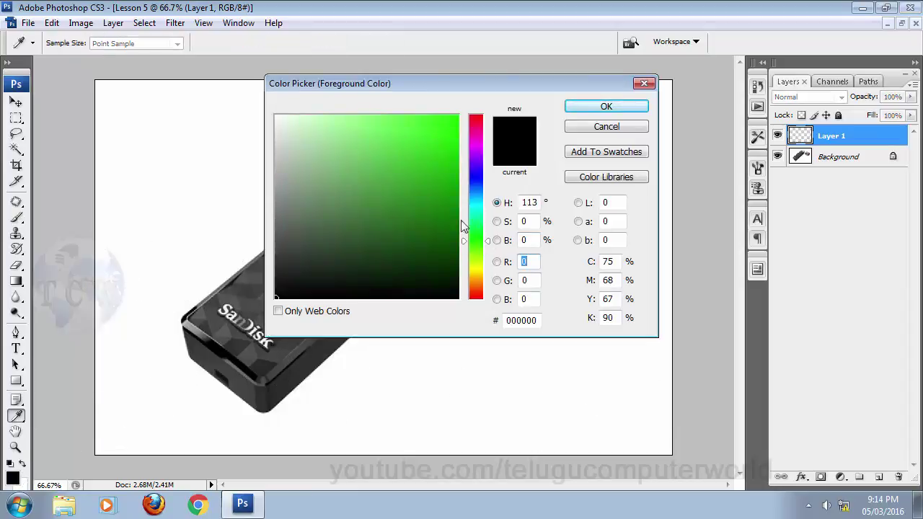
mouse_move(457, 205)
left_mouse_down()
mouse_move(456, 224)
mouse_move(458, 202)
left_mouse_up()
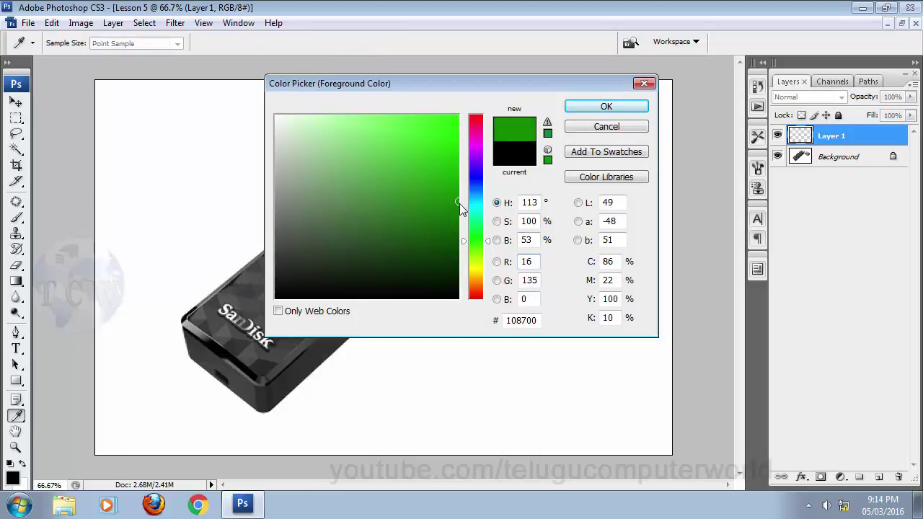
left_click(457, 214)
left_click(606, 107)
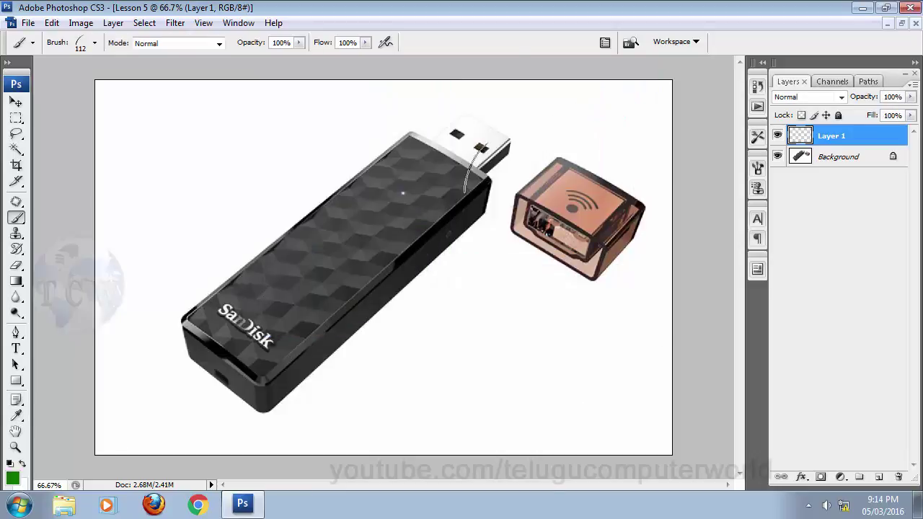
- Paint several green grass strokes along the bottom edge of the canvas
mouse_move(107, 421)
left_mouse_down()
mouse_move(291, 412)
mouse_move(319, 427)
left_mouse_up()
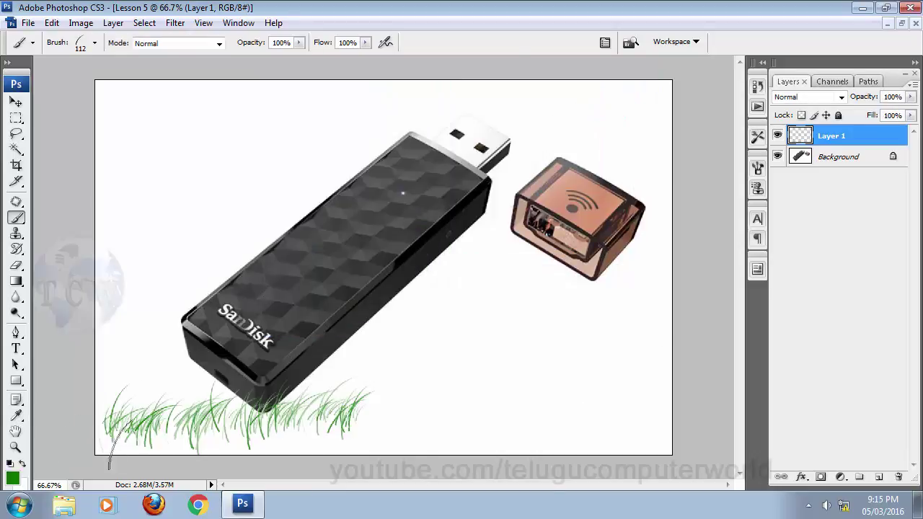
left_click_drag(122, 436, 462, 433)
mouse_move(243, 447)
left_mouse_down()
mouse_move(601, 432)
mouse_move(472, 437)
mouse_move(705, 441)
mouse_move(317, 424)
left_mouse_up()
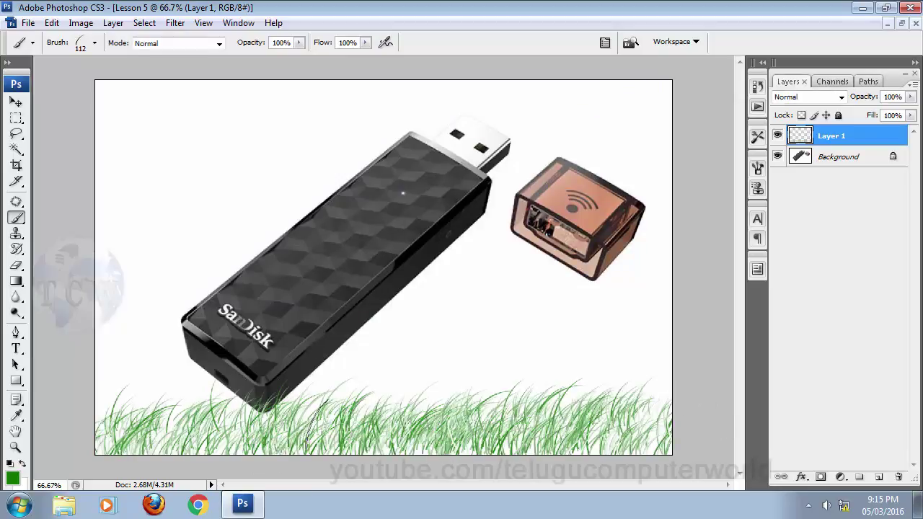
left_click_drag(581, 404, 70, 430)
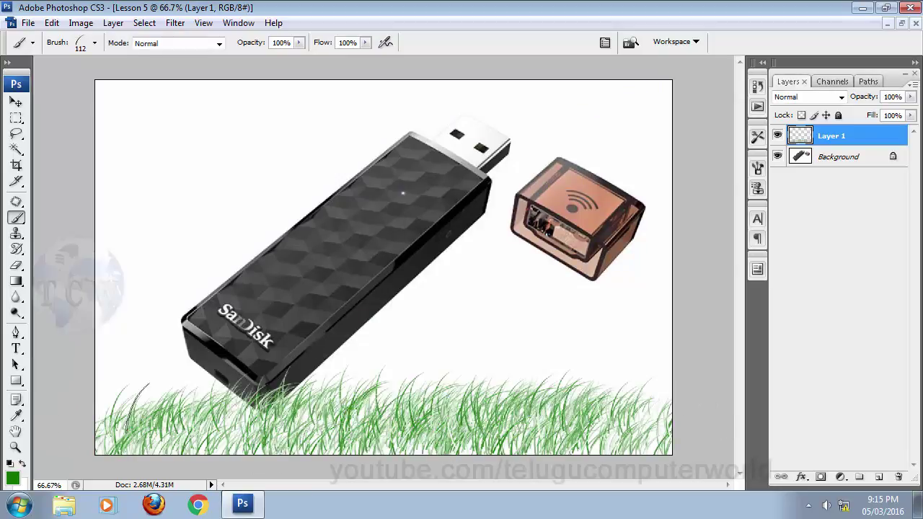
mouse_move(137, 408)
left_mouse_down()
mouse_move(161, 421)
mouse_move(652, 425)
mouse_move(288, 412)
left_mouse_up()
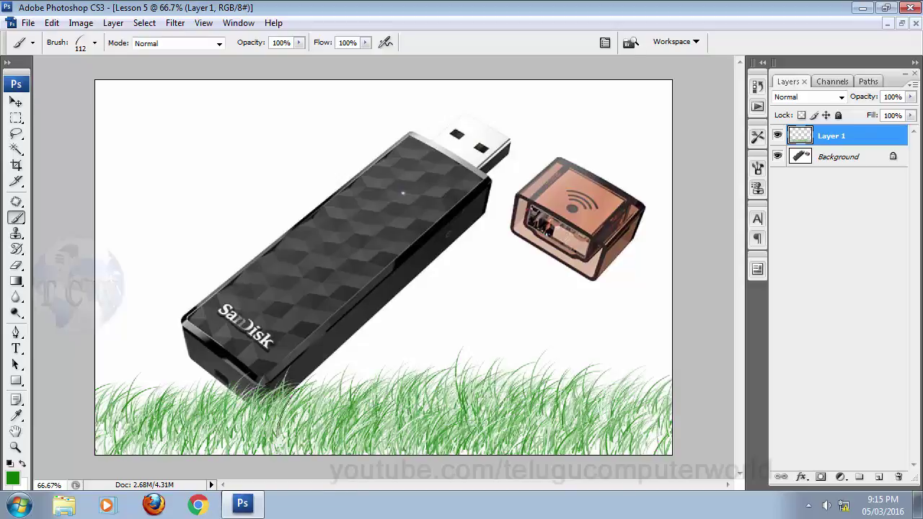
left_click_drag(627, 433, 29, 443)
mouse_move(72, 418)
left_mouse_down()
mouse_move(346, 396)
mouse_move(67, 453)
mouse_move(346, 440)
left_mouse_up()
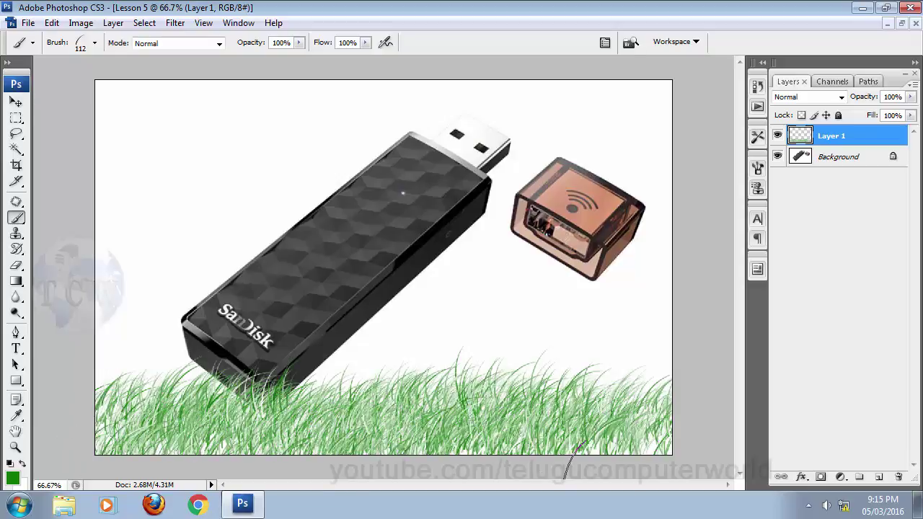
- Step back through the grass strokes with Ctrl+Alt+Z and select the entire canvas
key("ctrl+alt+z")
key("ctrl+alt+z")
key("ctrl+alt+z")
key("ctrl+alt+z")
key("ctrl+alt+z")
key("ctrl+alt+z")
key("ctrl+alt+z")
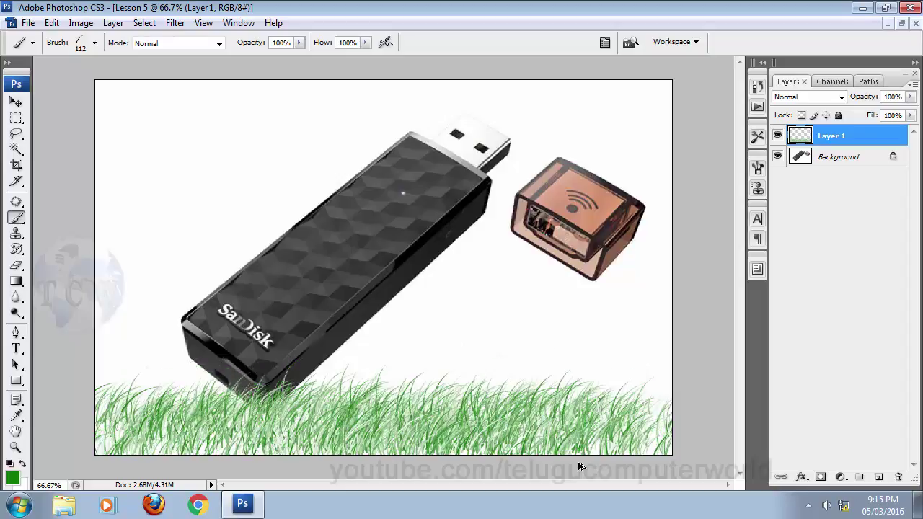
key("ctrl+alt+z")
key("ctrl+alt+z")
key("ctrl+alt+z")
key("ctrl+alt+z")
key("ctrl+alt+z")
key("ctrl+alt+z")
key("ctrl+alt+z")
key("ctrl+alt+z")
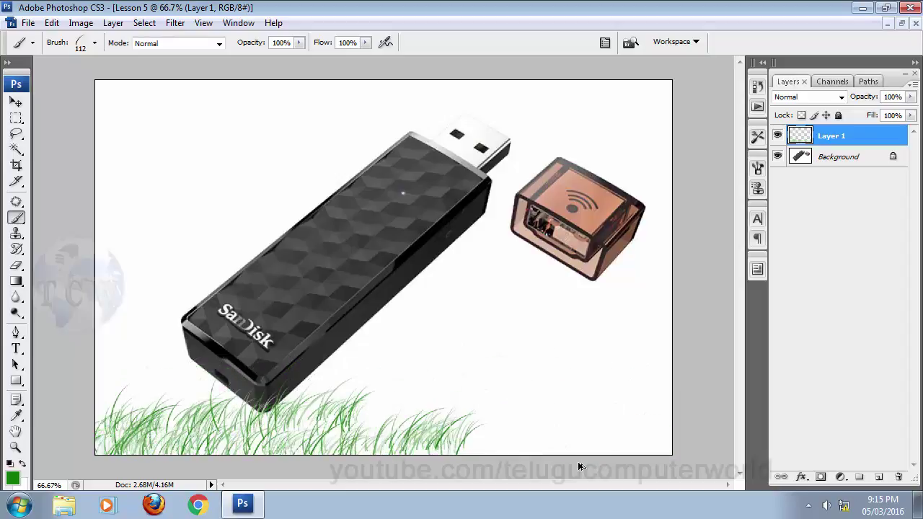
key("ctrl+alt+z")
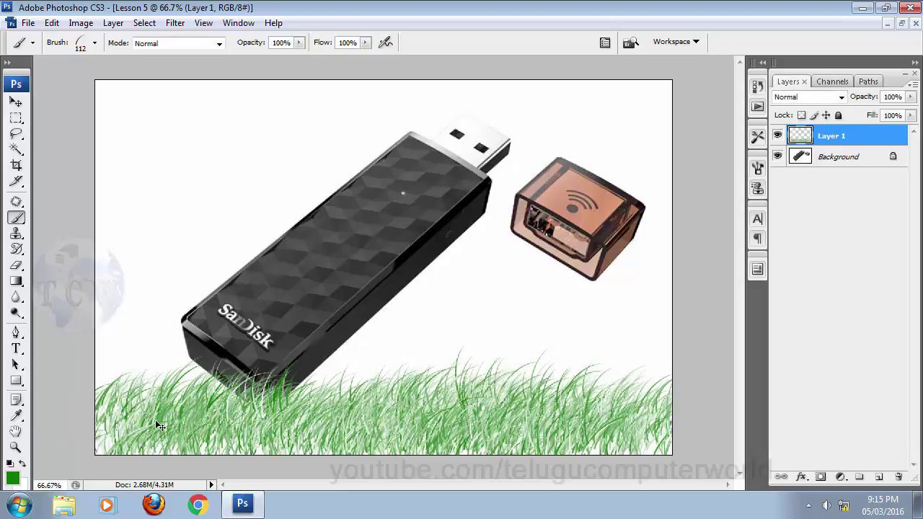
key("ctrl+a")
- Delete the grass from Layer 1, deselect, and switch to the Move tool
key("Delete")
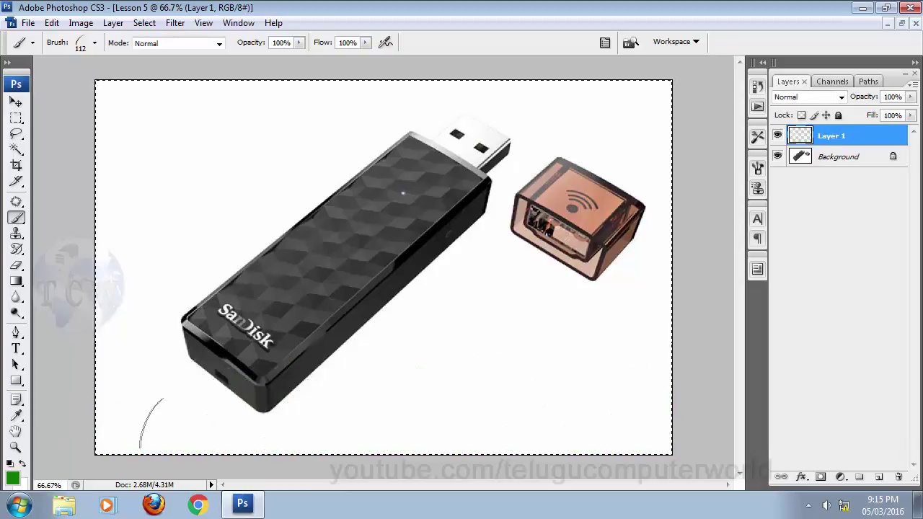
key("ctrl+d")
key("v")
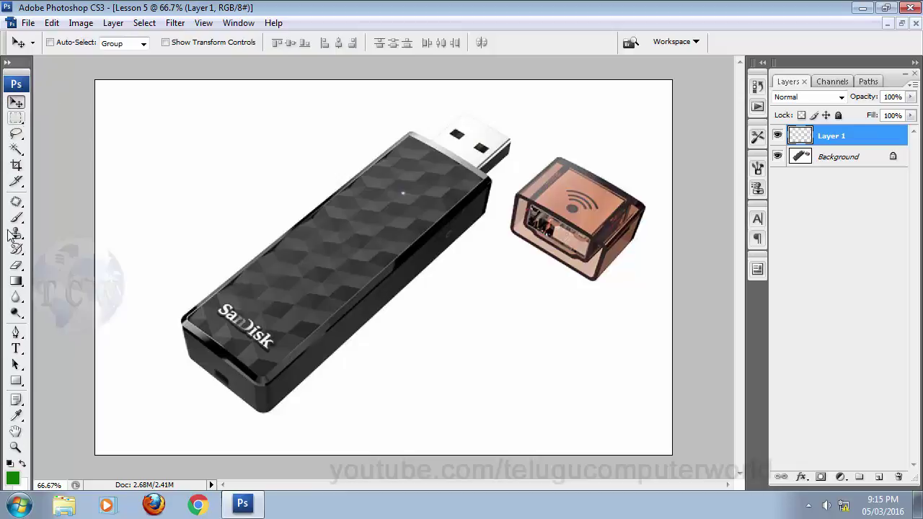
- Toggle the toolbox between one- and two-column layouts, ending with two columns
left_click(9, 64)
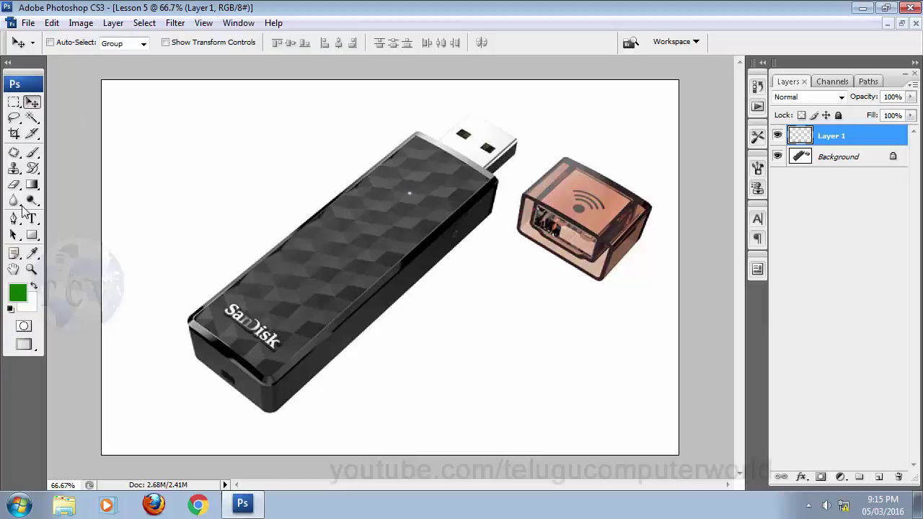
left_click(20, 65)
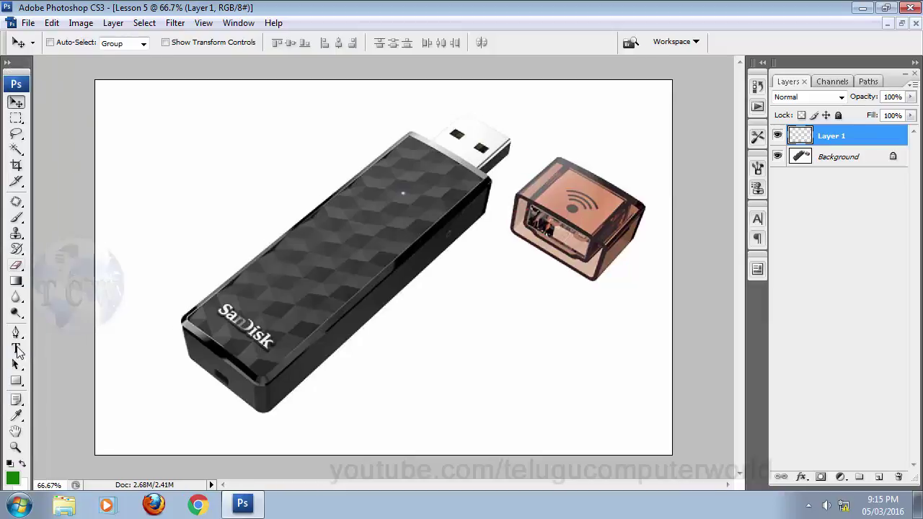
left_click(7, 66)
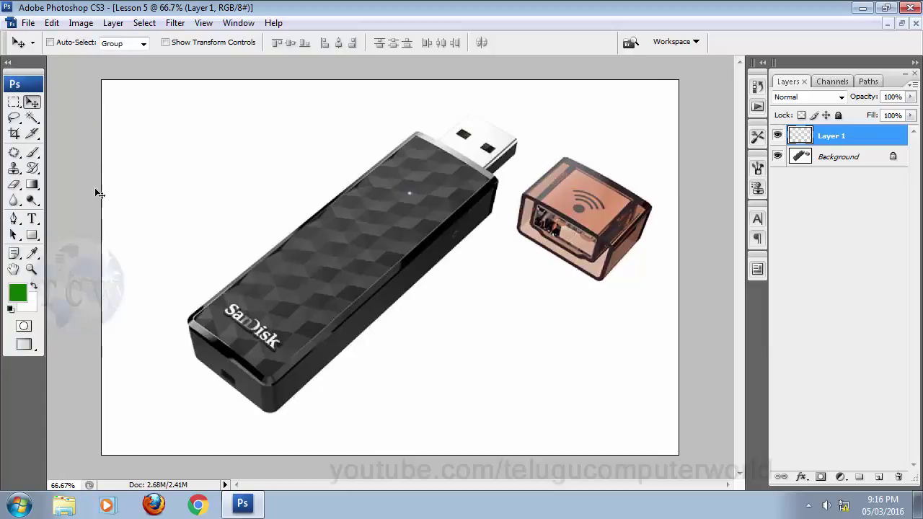
left_click(9, 65)
left_click(10, 66)
- Set the background colour to dark green 035f2e
left_click(29, 304)
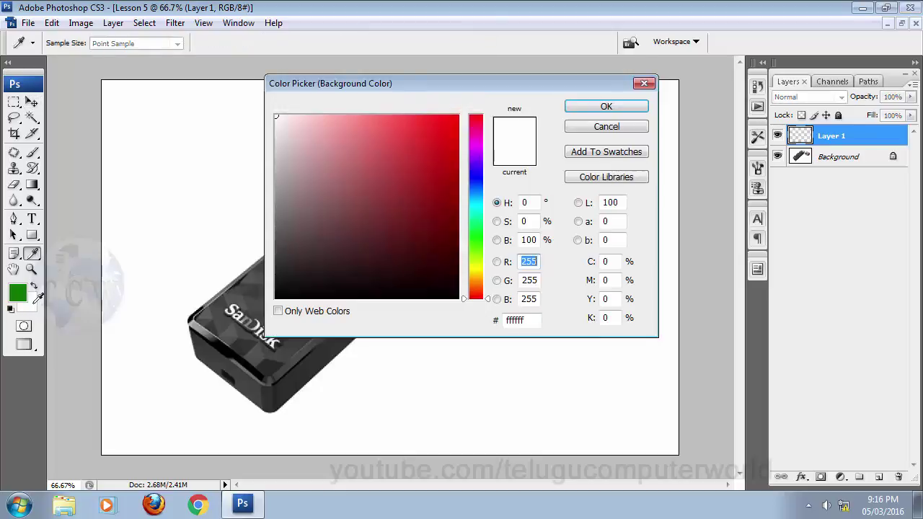
left_click(476, 222)
left_click(455, 217)
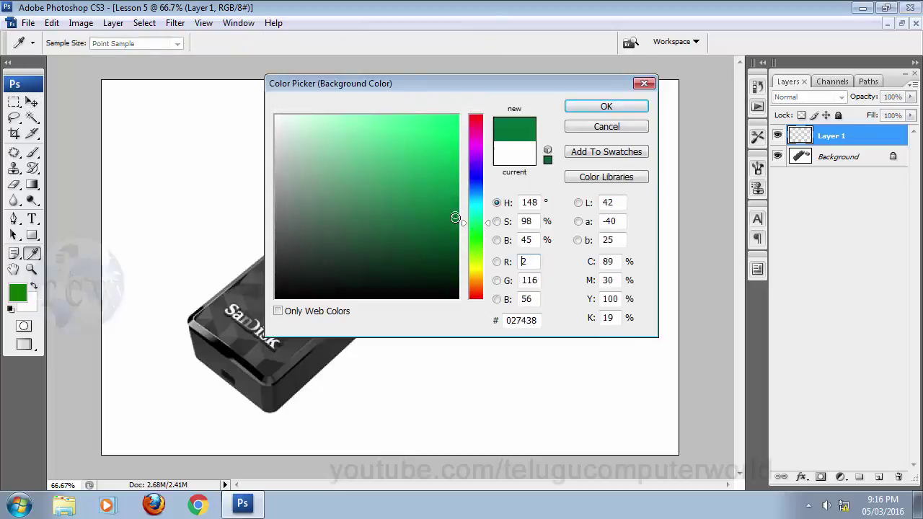
mouse_move(455, 217)
left_mouse_down()
mouse_move(461, 251)
mouse_move(472, 208)
mouse_move(454, 230)
left_mouse_up()
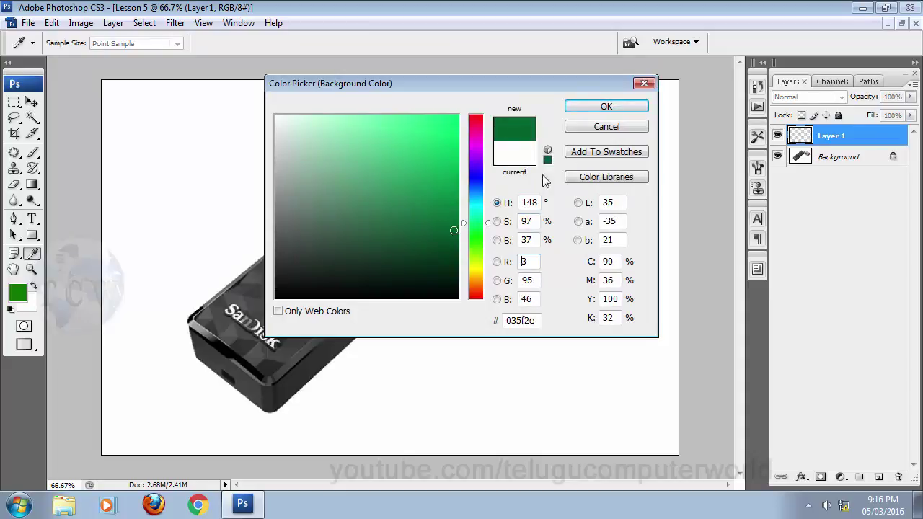
left_click(606, 107)
key("v")
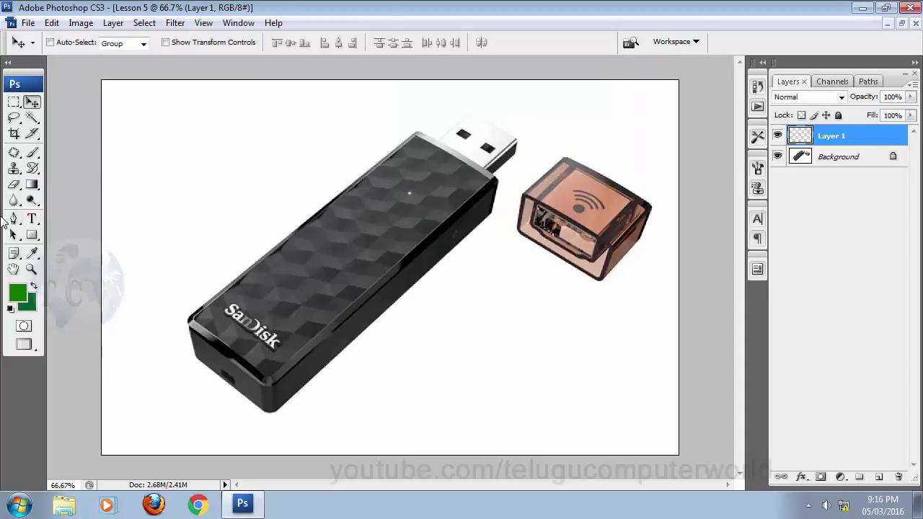
- Paint a trial grass strip along the photo's bottom, then undo it
left_click(32, 152)
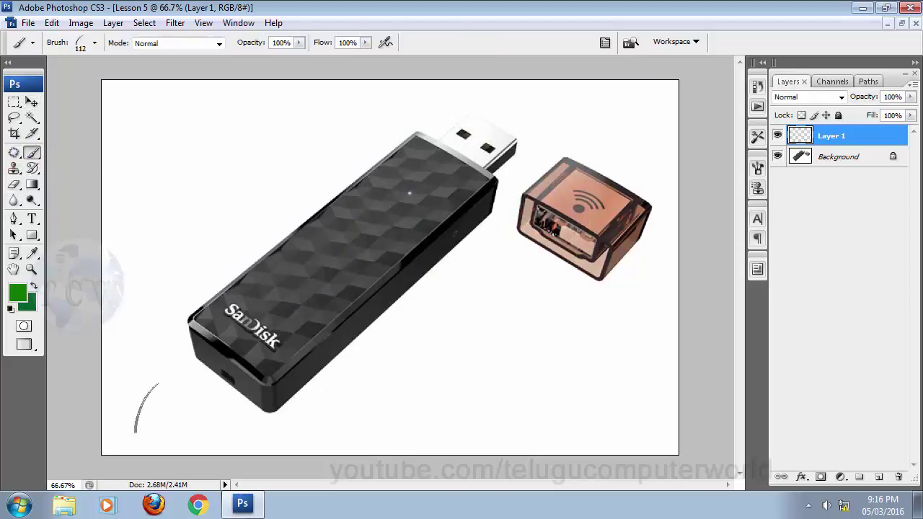
left_click_drag(134, 404, 220, 408)
left_click_drag(277, 406, 365, 408)
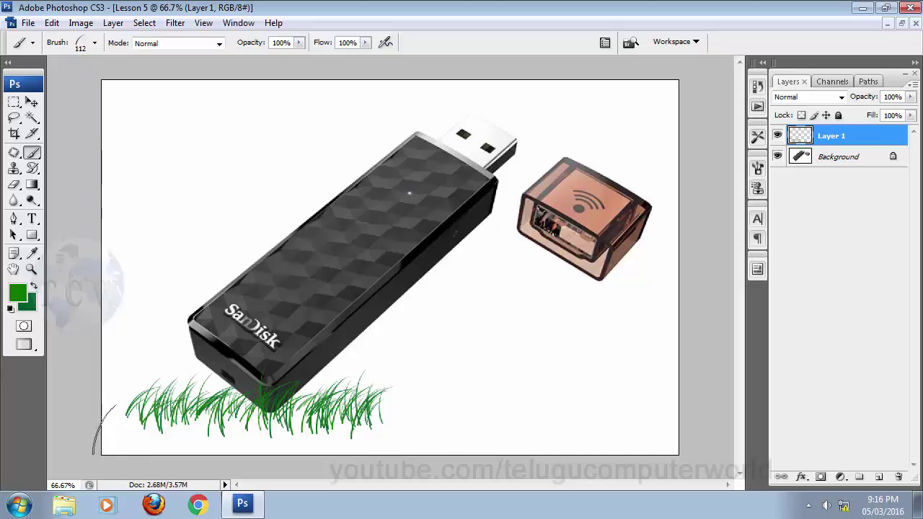
left_click_drag(106, 430, 705, 437)
key("ctrl+alt+z")
key("ctrl+alt+z")
- Pick a brighter green foreground and paint a dense, tall grass strip across the bottom
left_click(17, 292)
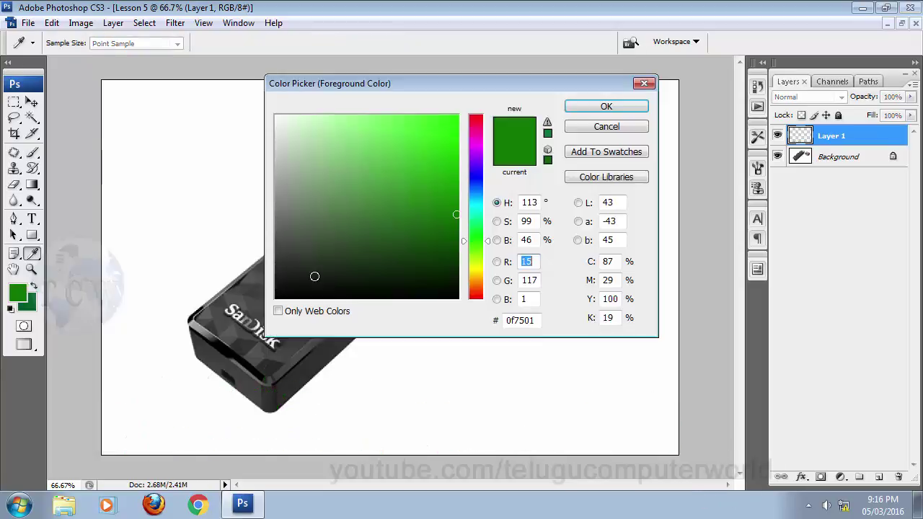
left_click(455, 169)
left_click(606, 106)
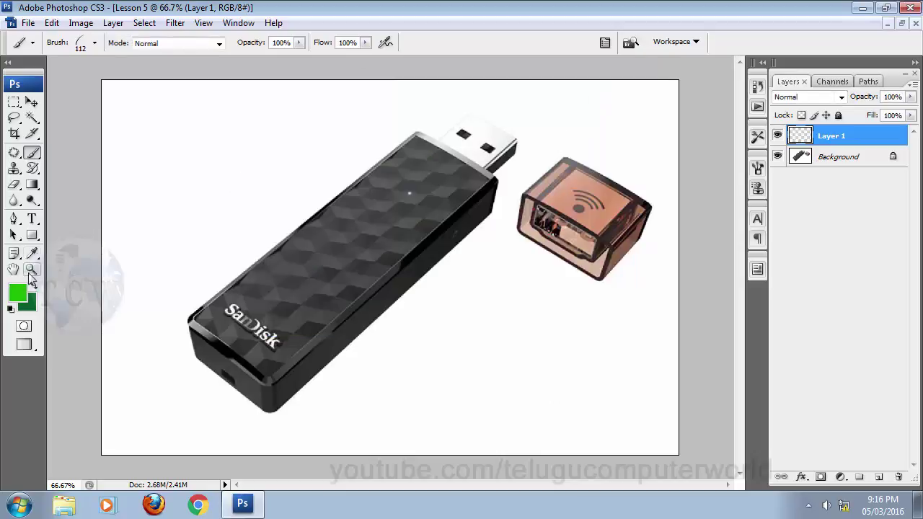
left_click_drag(108, 444, 321, 429)
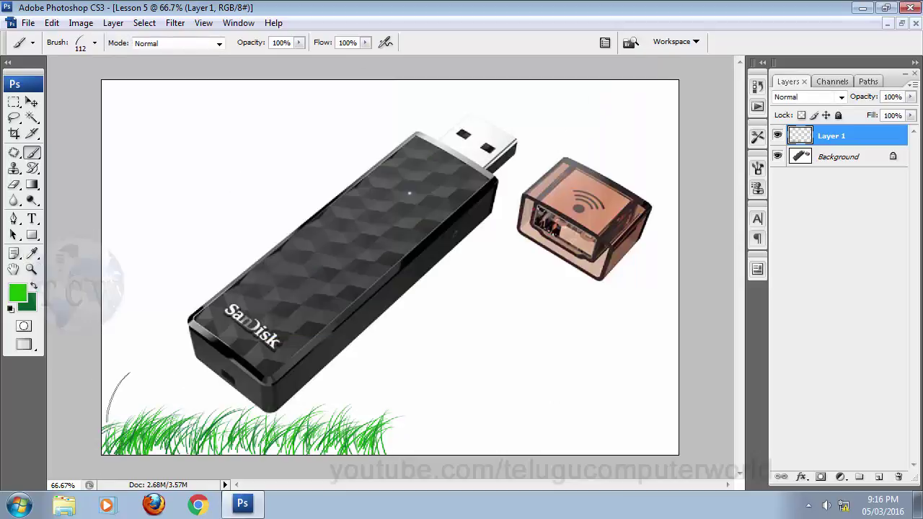
mouse_move(119, 397)
left_mouse_down()
mouse_move(537, 404)
mouse_move(700, 422)
mouse_move(144, 426)
mouse_move(303, 418)
mouse_move(446, 444)
mouse_move(724, 404)
mouse_move(402, 390)
left_mouse_up()
mouse_move(457, 394)
left_mouse_down()
mouse_move(86, 400)
mouse_move(490, 433)
mouse_move(743, 428)
mouse_move(189, 384)
mouse_move(804, 369)
mouse_move(620, 389)
mouse_move(707, 391)
left_mouse_up()
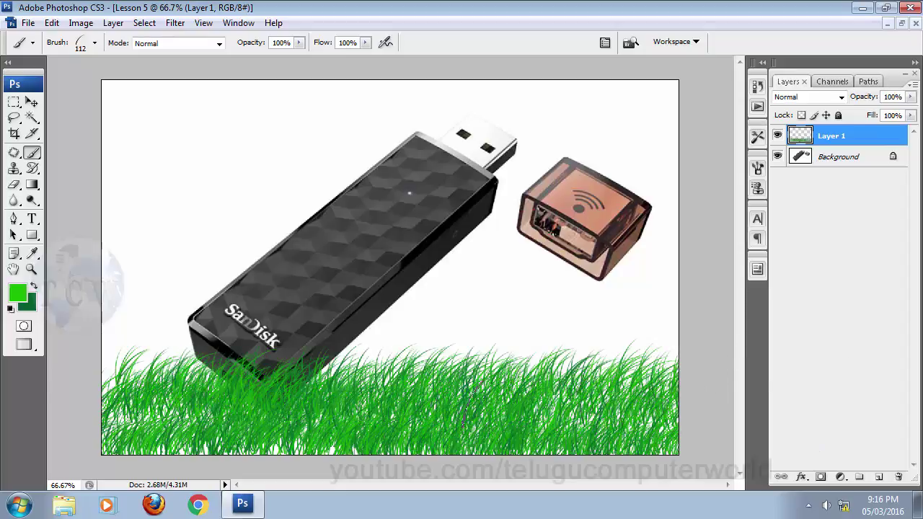
mouse_move(468, 404)
left_mouse_down()
mouse_move(692, 397)
mouse_move(412, 372)
mouse_move(138, 404)
mouse_move(190, 378)
mouse_move(389, 371)
left_mouse_up()
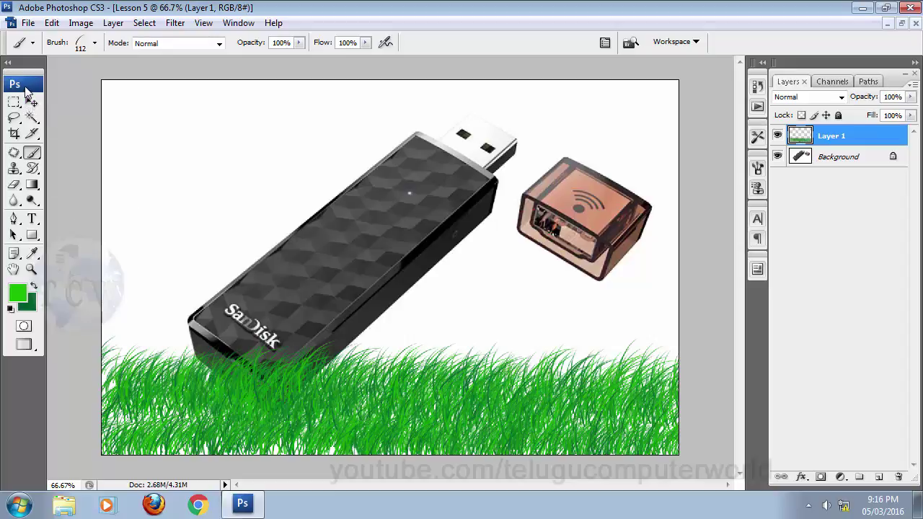
- Lay the toolbox out in one column, check the layer list, and reselect the Brush tool
left_click(8, 62)
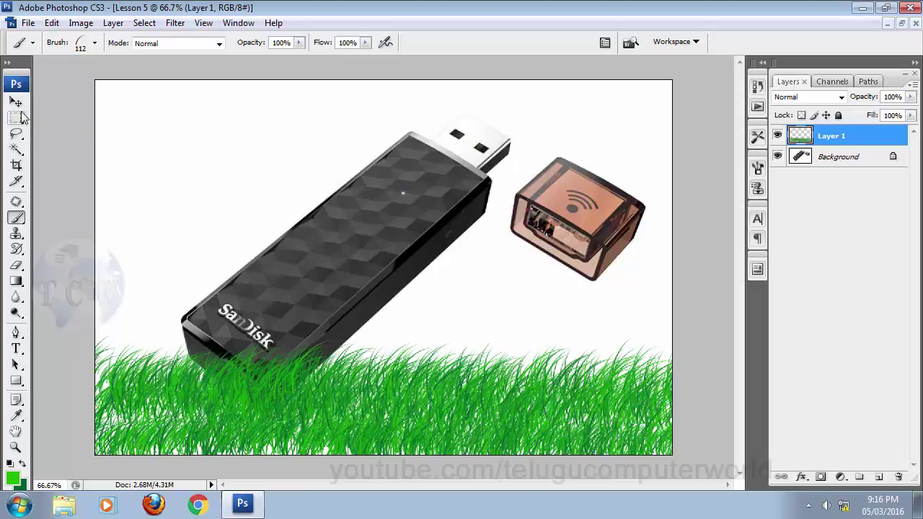
key("v")
right_click(191, 146)
left_click(157, 145)
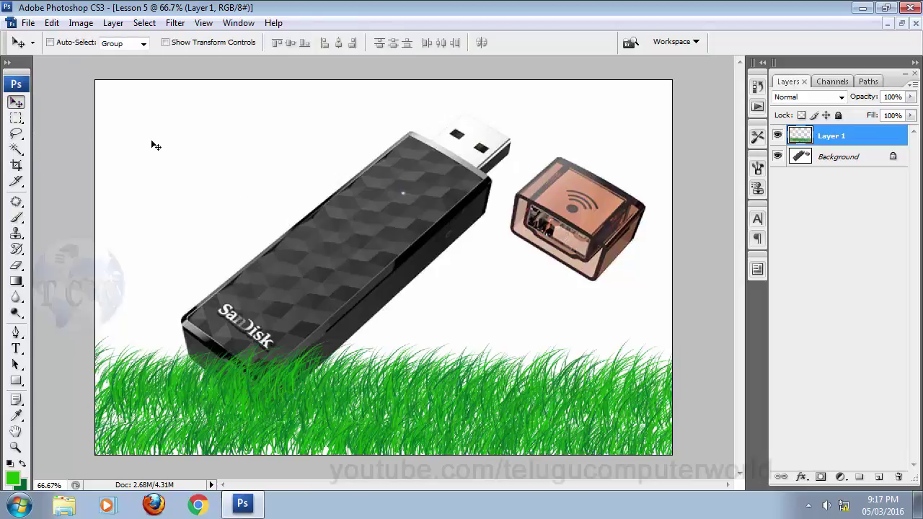
left_click(16, 216)
right_click(231, 160)
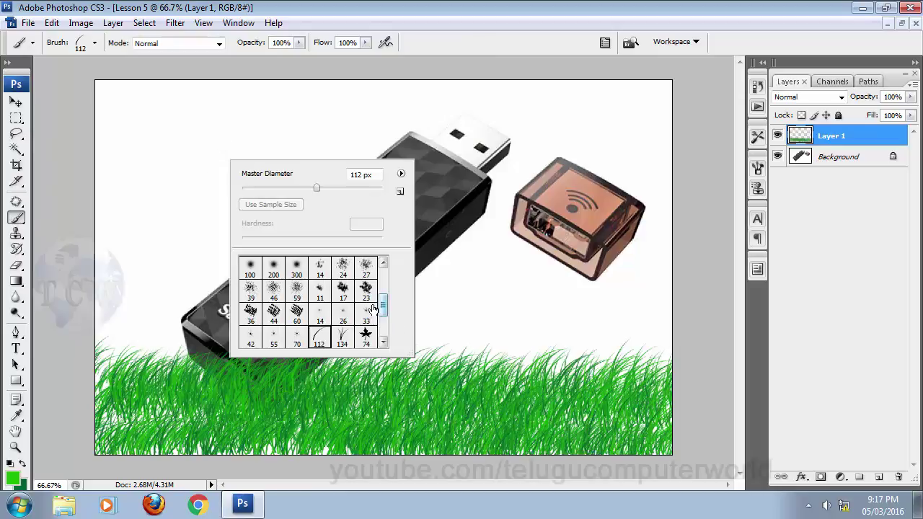
- Choose the 74 px maple-leaf brush and set the foreground colour to yellow
left_click_drag(383, 308, 385, 326)
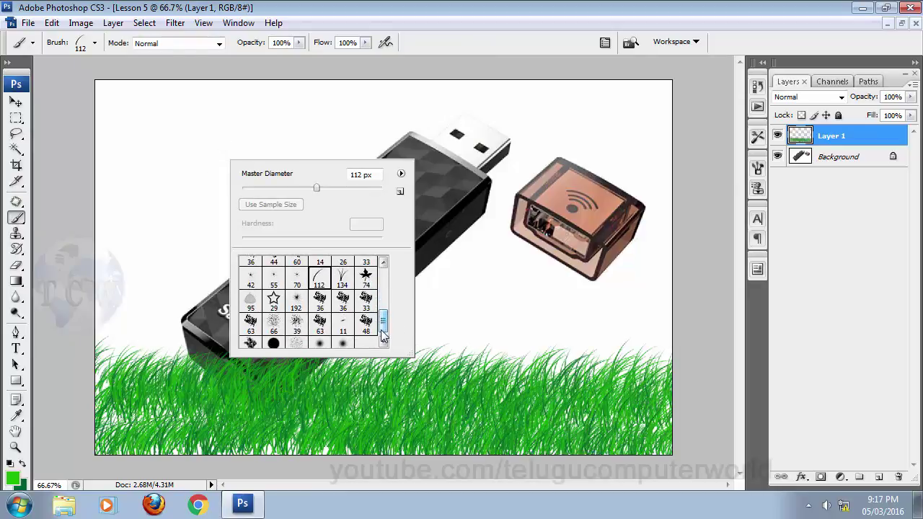
left_click(368, 283)
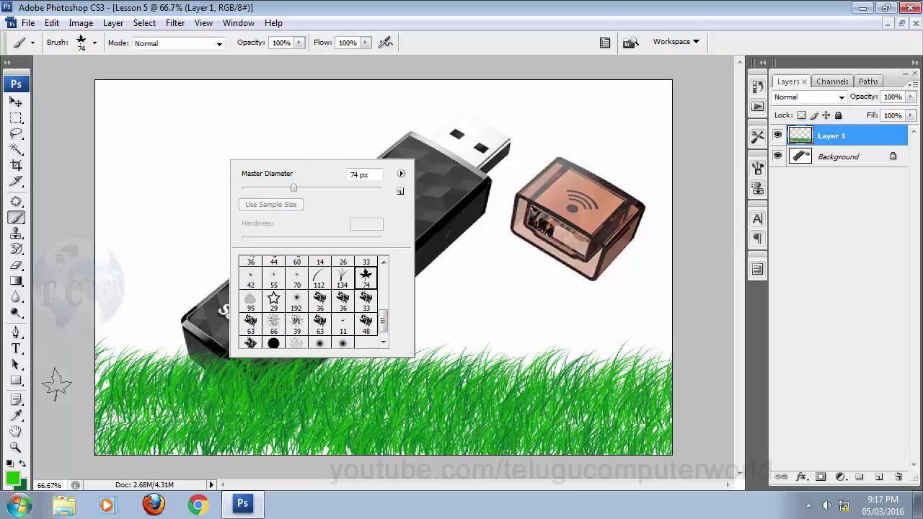
left_click(12, 479)
left_click(475, 269)
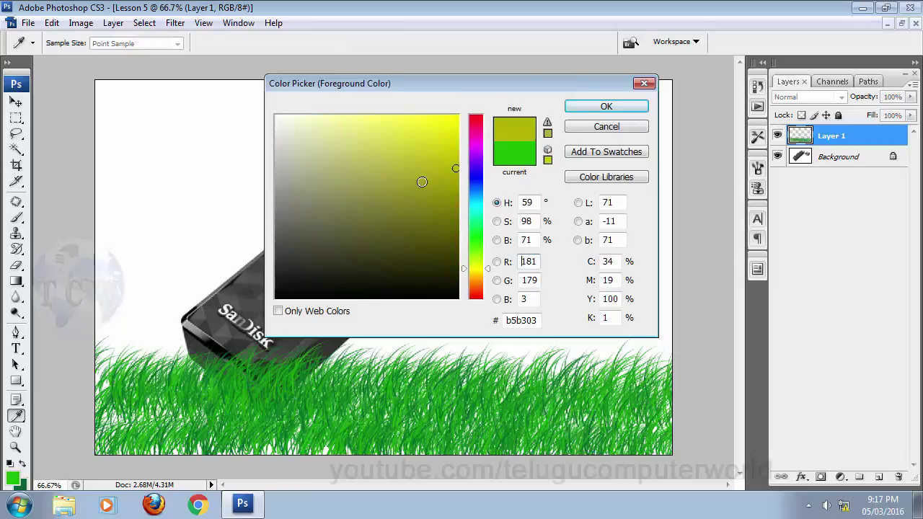
left_click(458, 115)
left_click(606, 106)
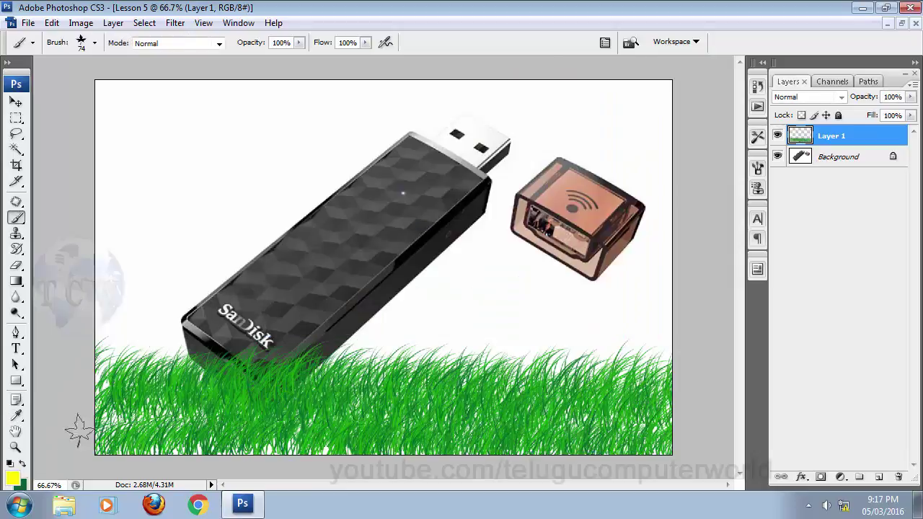
- Cancel the background colour picker without changes, keeping dark green as background
left_click(23, 485)
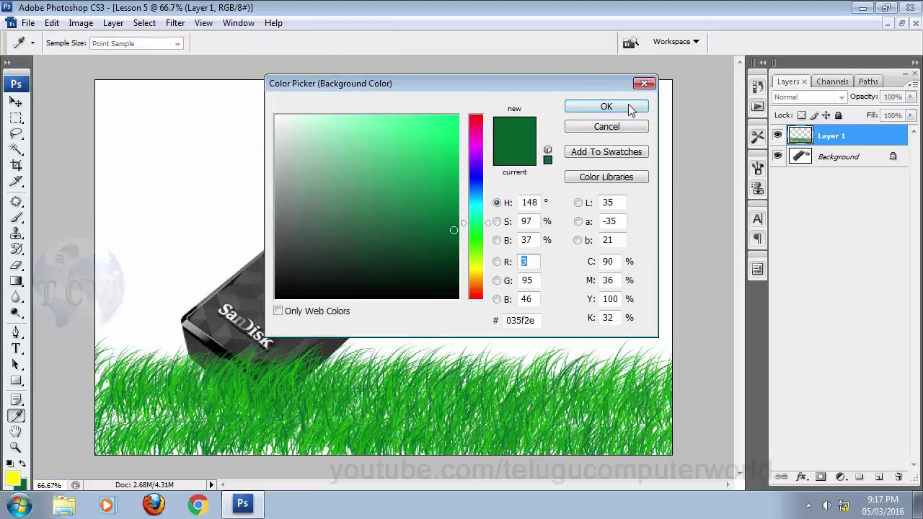
left_click(642, 83)
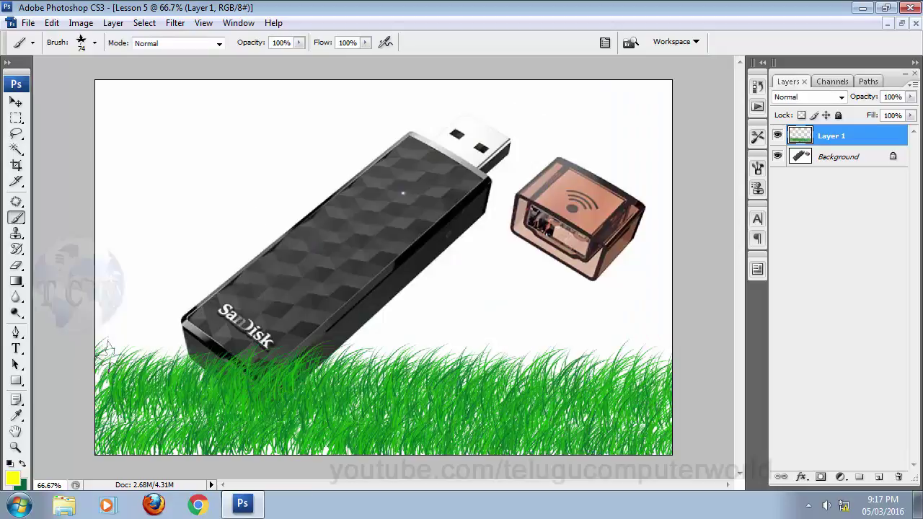
left_click(19, 504)
left_click(320, 101)
- Scatter leaf strokes over the drive, its cap and the photo's left side
left_click_drag(186, 159, 335, 155)
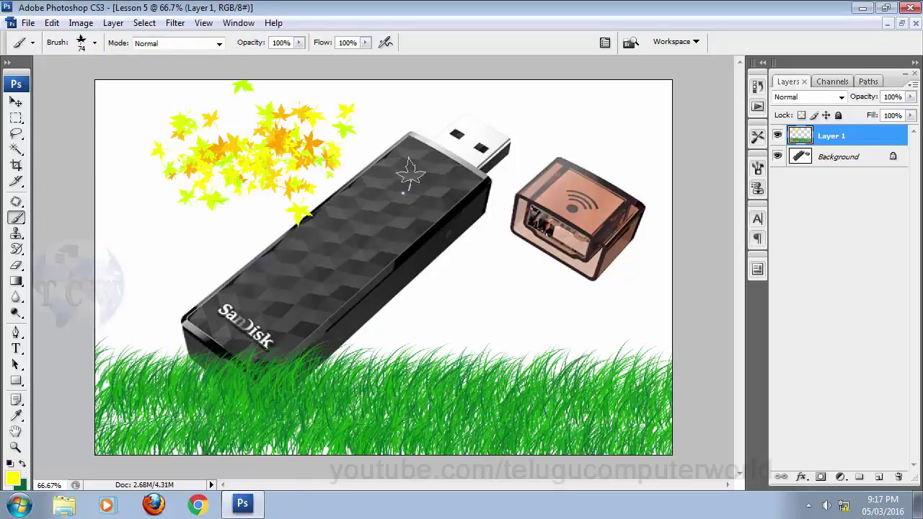
left_click_drag(407, 163, 519, 209)
mouse_move(576, 258)
left_mouse_down()
mouse_move(539, 268)
mouse_move(41, 237)
left_mouse_up()
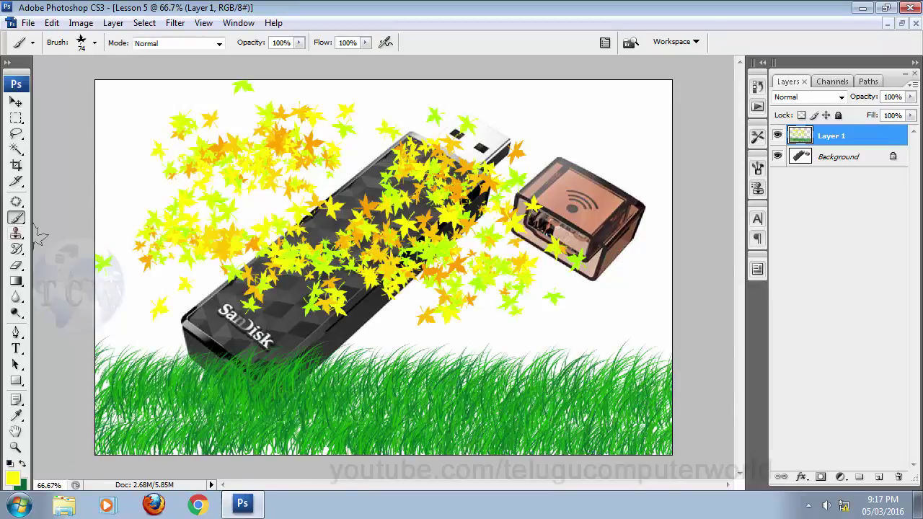
left_click_drag(106, 154, 569, 187)
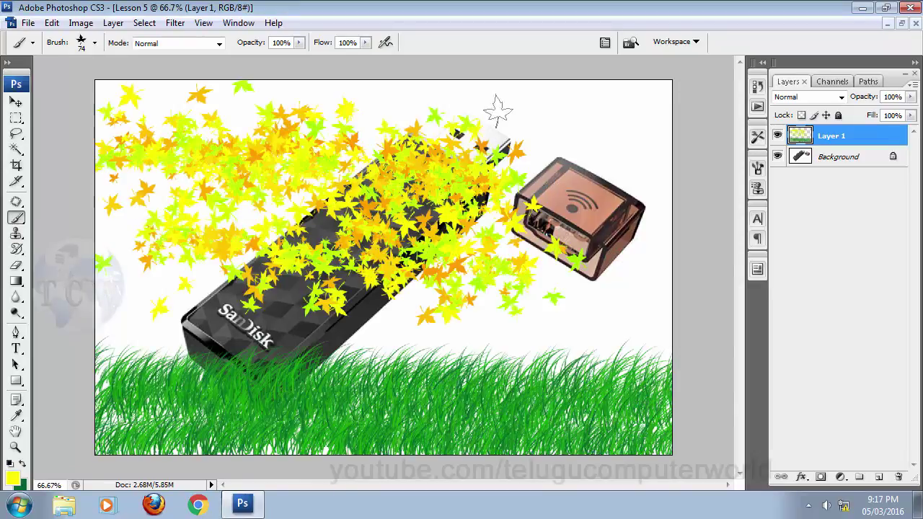
mouse_move(396, 104)
left_mouse_down()
mouse_move(664, 114)
mouse_move(645, 125)
mouse_move(655, 141)
mouse_move(626, 244)
mouse_move(623, 292)
mouse_move(305, 291)
mouse_move(324, 273)
left_mouse_up()
left_click_drag(222, 263, 57, 271)
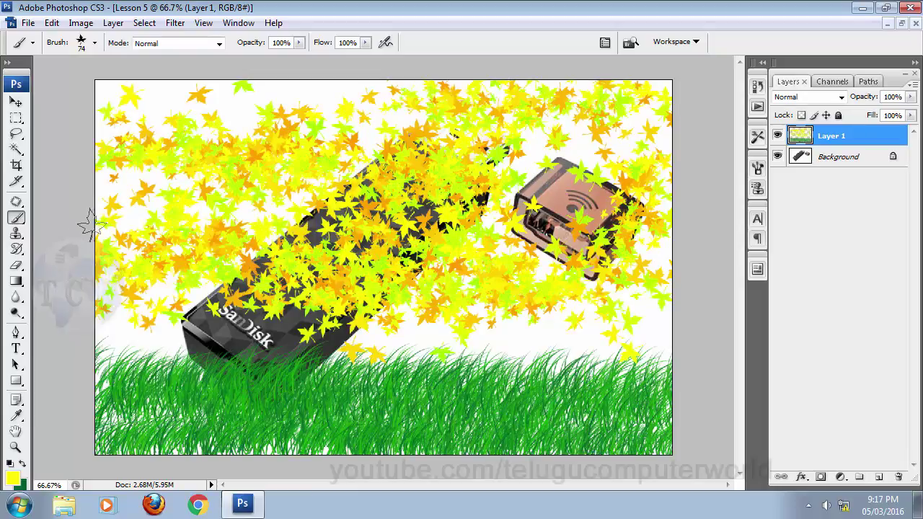
left_click_drag(97, 163, 542, 132)
- Add more leaves along the top edge, drive middle, and lower grass area
mouse_move(434, 100)
left_mouse_down()
mouse_move(662, 127)
mouse_move(411, 216)
mouse_move(69, 207)
left_mouse_up()
left_click_drag(246, 243, 534, 252)
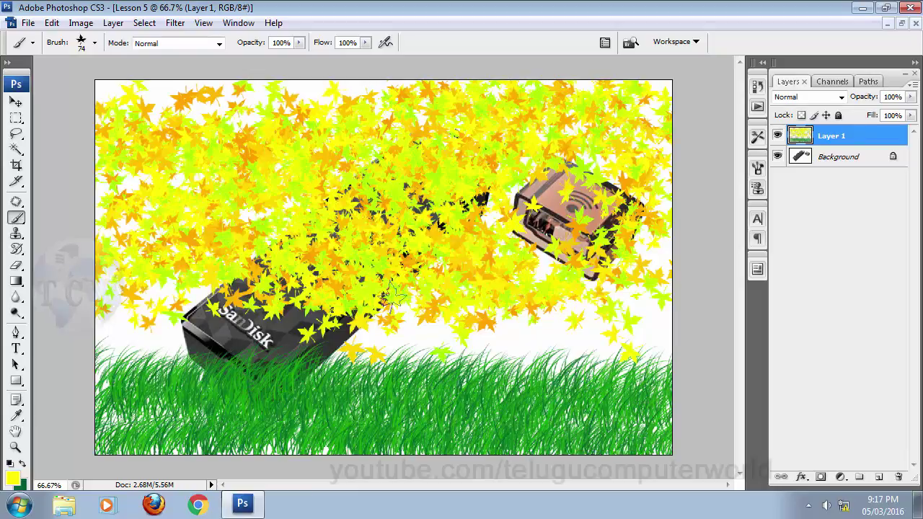
left_click_drag(395, 297, 648, 295)
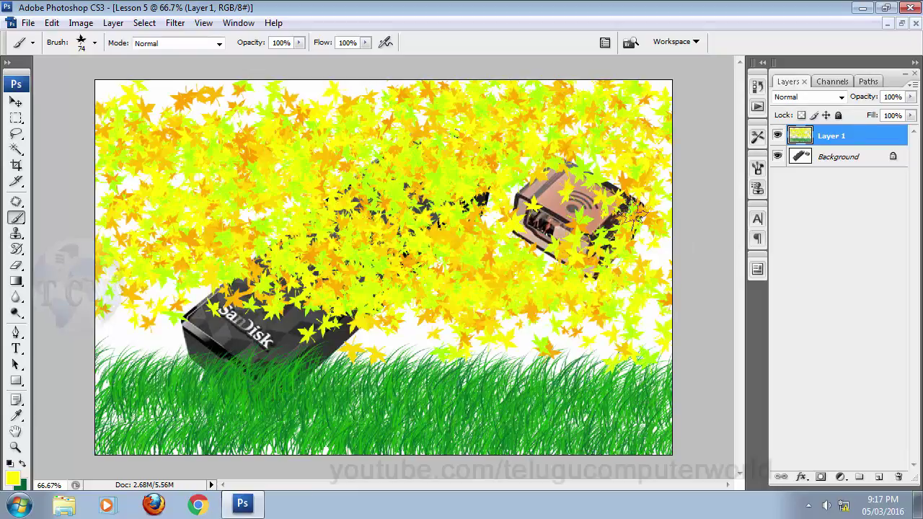
left_click_drag(117, 330, 569, 346)
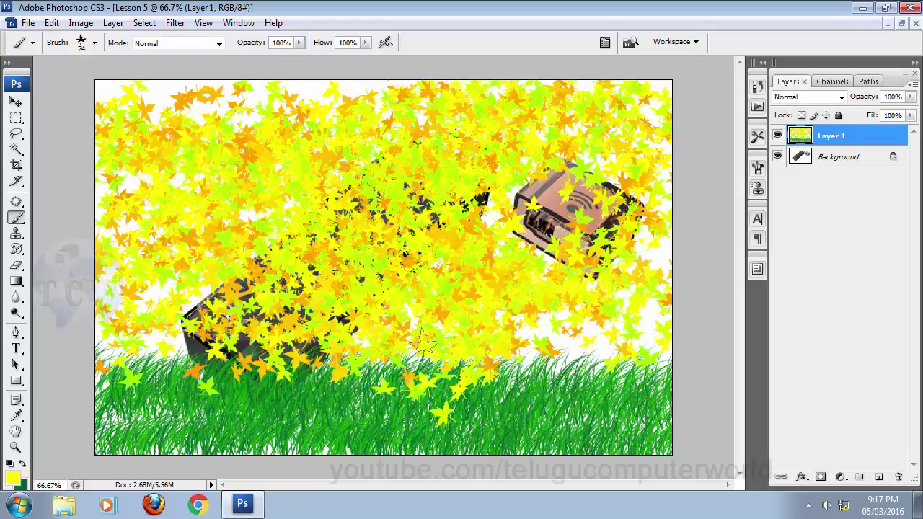
left_click_drag(424, 344, 778, 347)
mouse_move(151, 107)
left_mouse_down()
mouse_move(299, 114)
mouse_move(441, 100)
left_mouse_up()
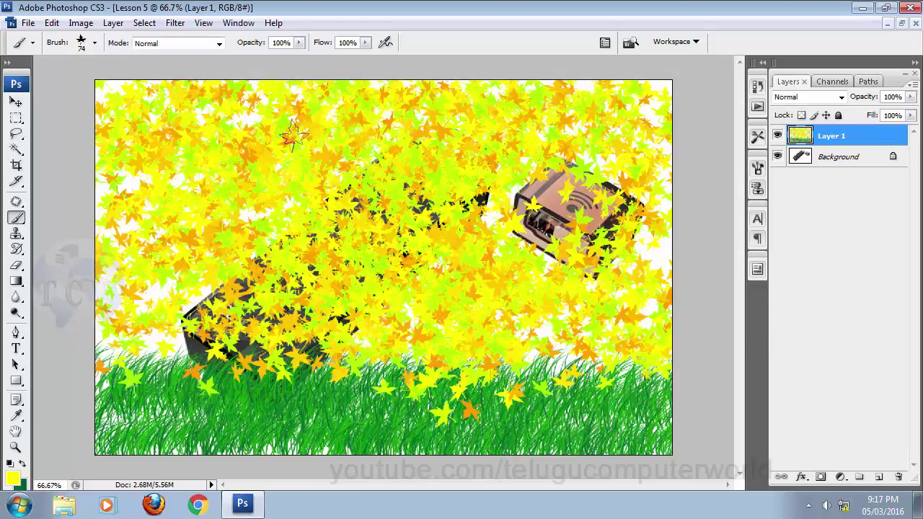
left_click(18, 102)
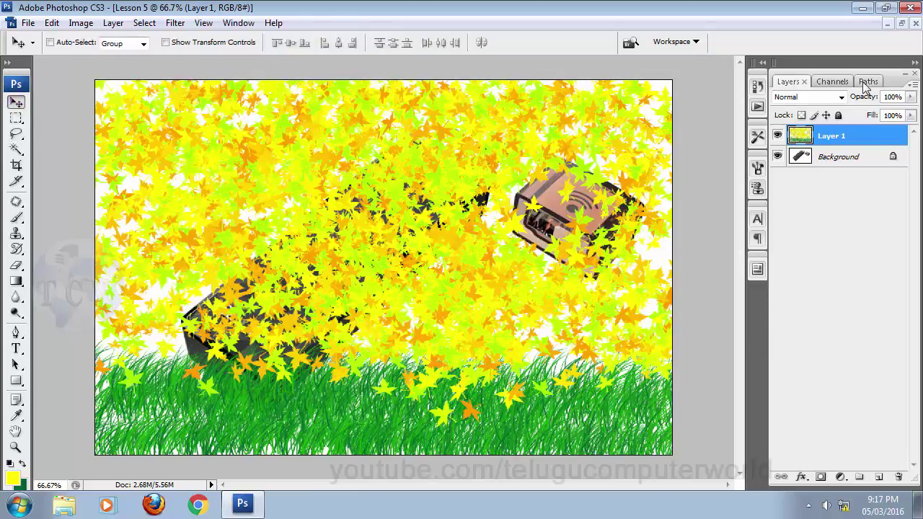
- Compare Layer 1 on and off, reset default black/white colours, and select the Pencil tool
left_click(777, 136)
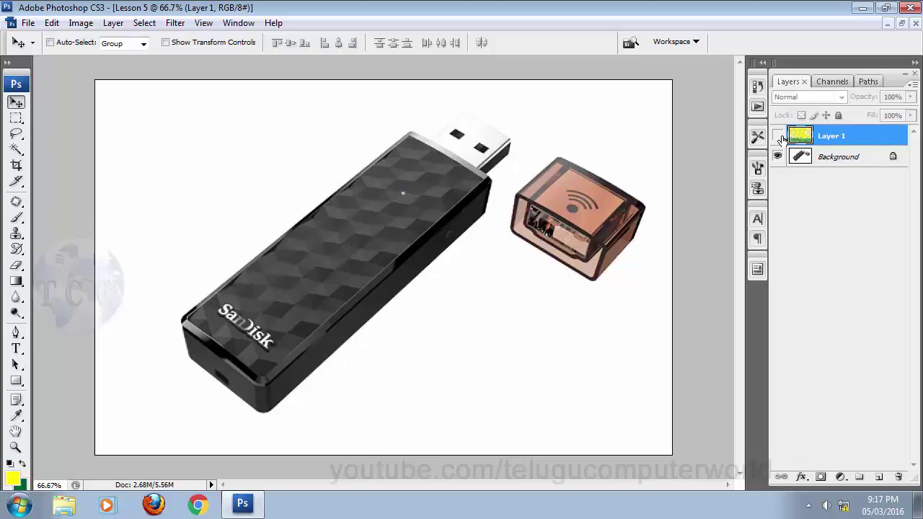
left_click(777, 136)
left_click(777, 137)
key("d")
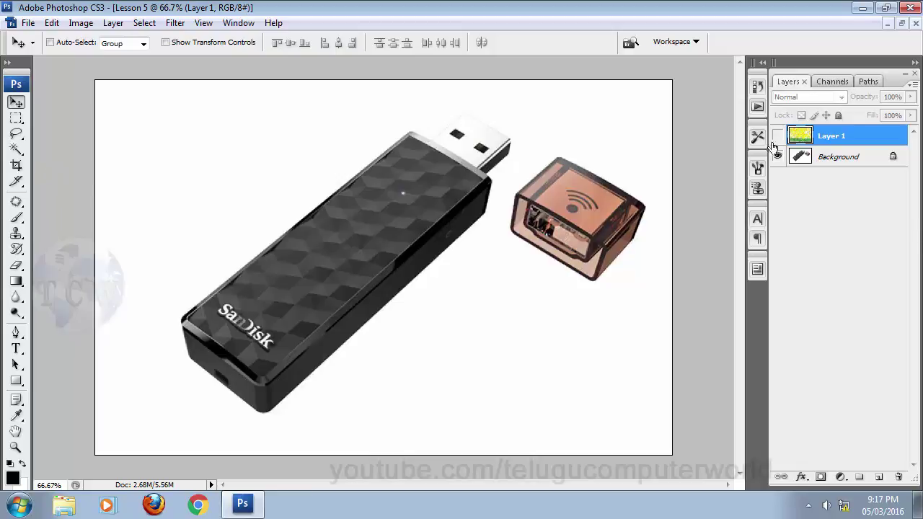
left_click(17, 219)
mouse_move(16, 225)
left_mouse_down()
mouse_move(86, 221)
mouse_move(79, 227)
left_mouse_up()
left_click(15, 102)
left_click(16, 217)
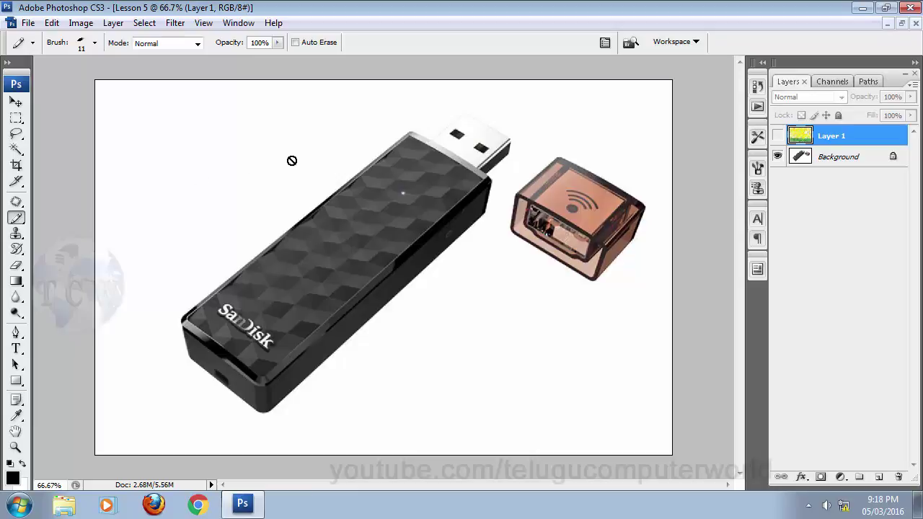
- Select the whole canvas with Ctrl+A and delete all leaves and grass from Layer 1
left_click(778, 136)
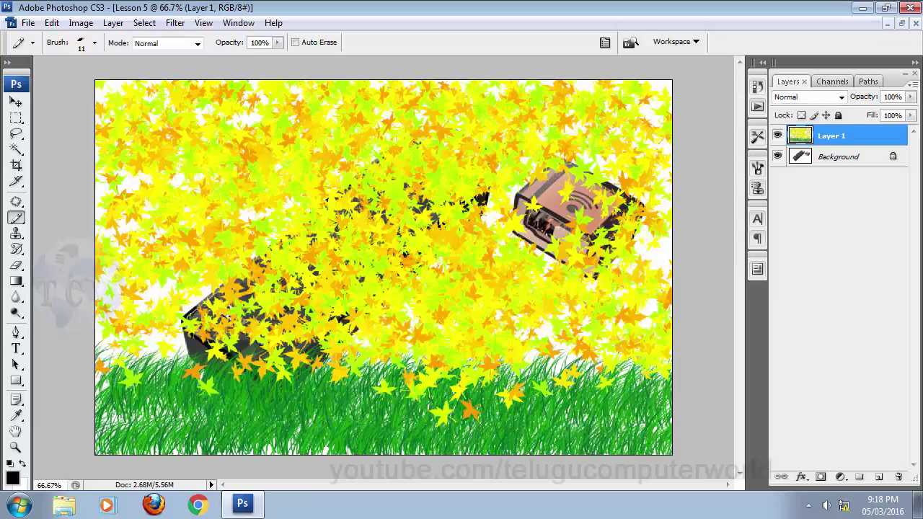
left_click(777, 136)
left_click(777, 136)
key("ctrl+a")
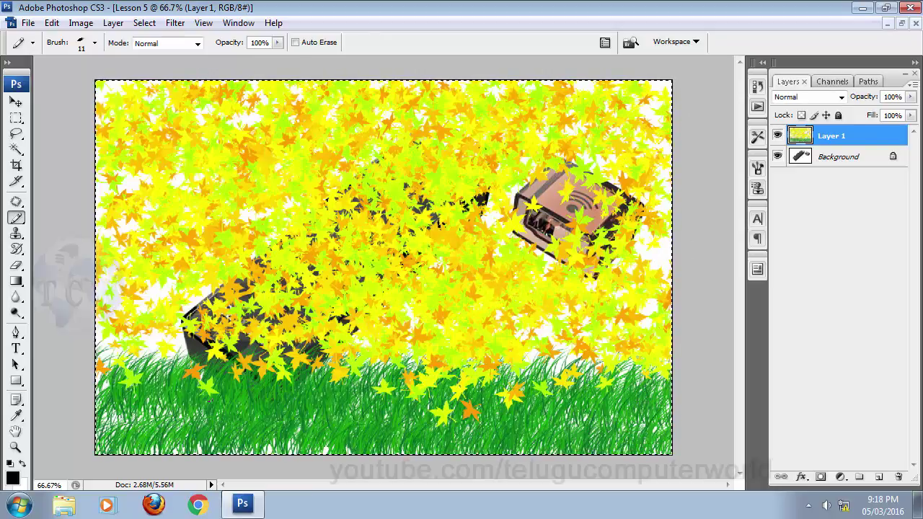
key("Delete")
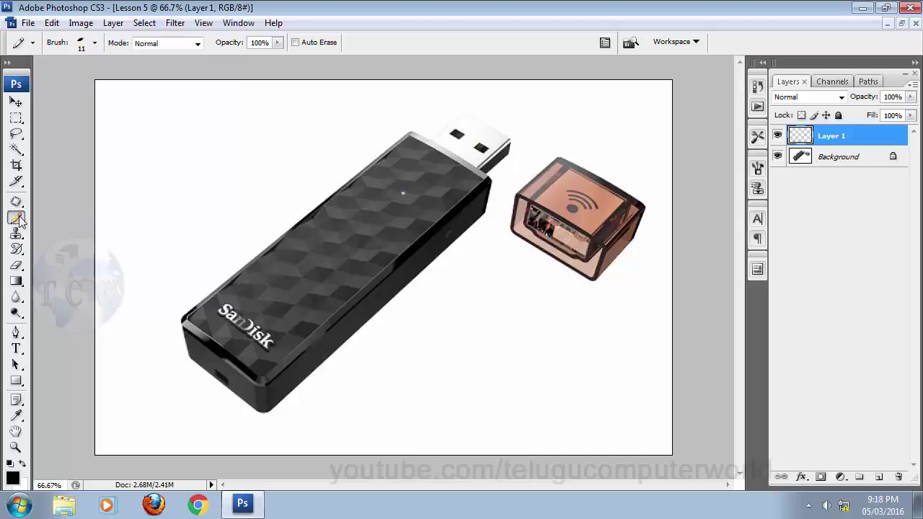
right_click(190, 162)
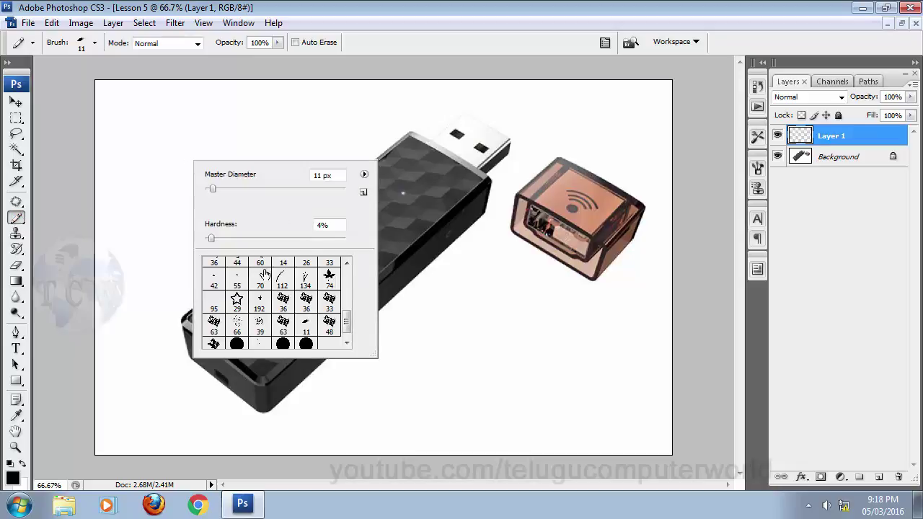
left_click_drag(346, 319, 346, 281)
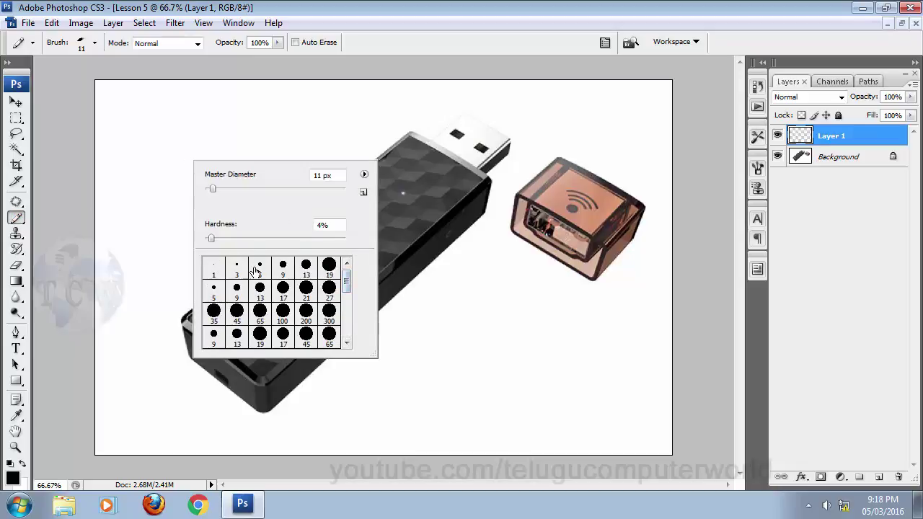
left_click(260, 268)
left_click_drag(158, 127, 139, 225)
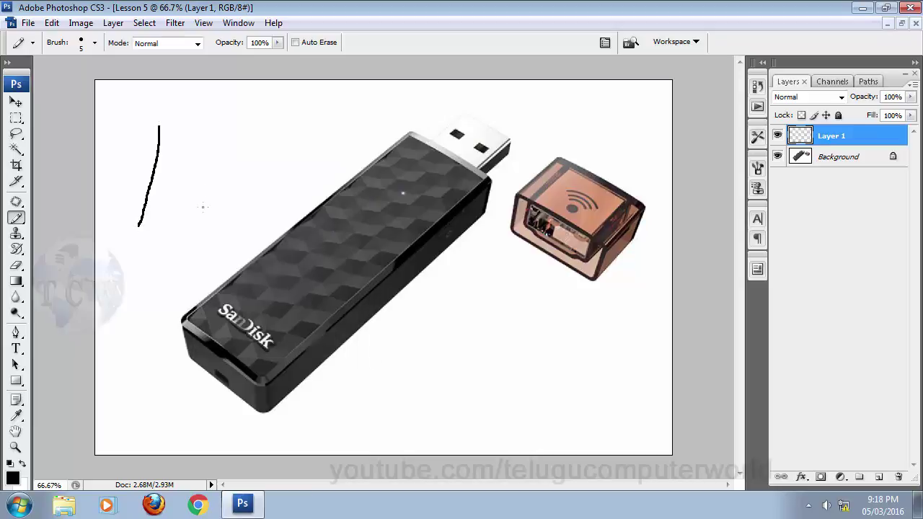
left_click_drag(232, 124, 163, 255)
right_click(276, 194)
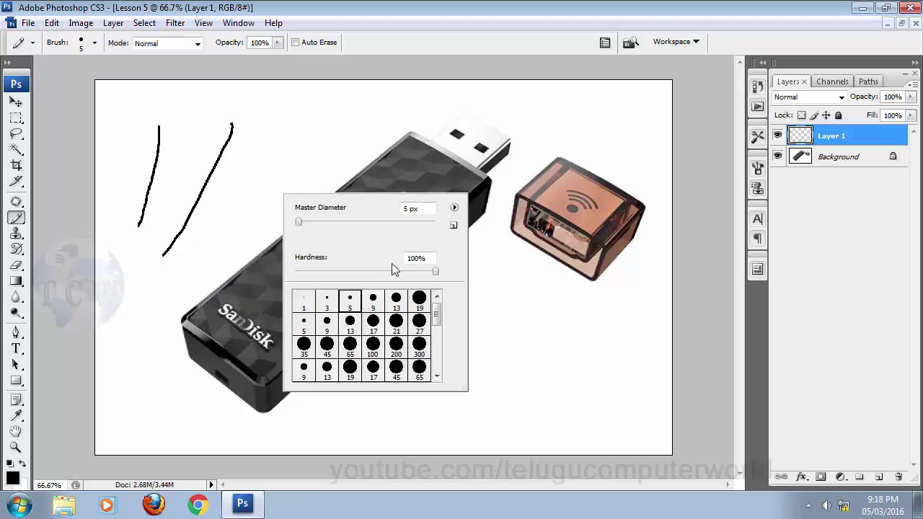
scroll(392, 339, "down", 3)
scroll(352, 369, "down", 2)
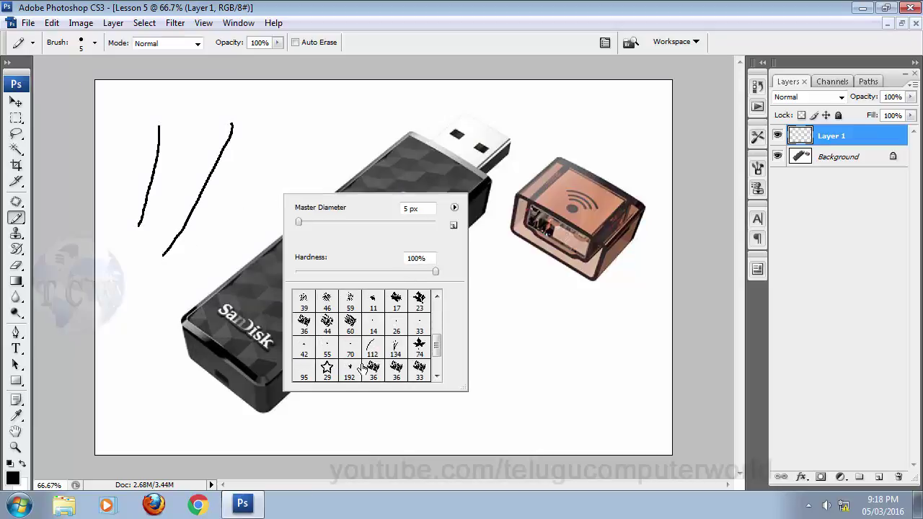
scroll(395, 310, "down", 2)
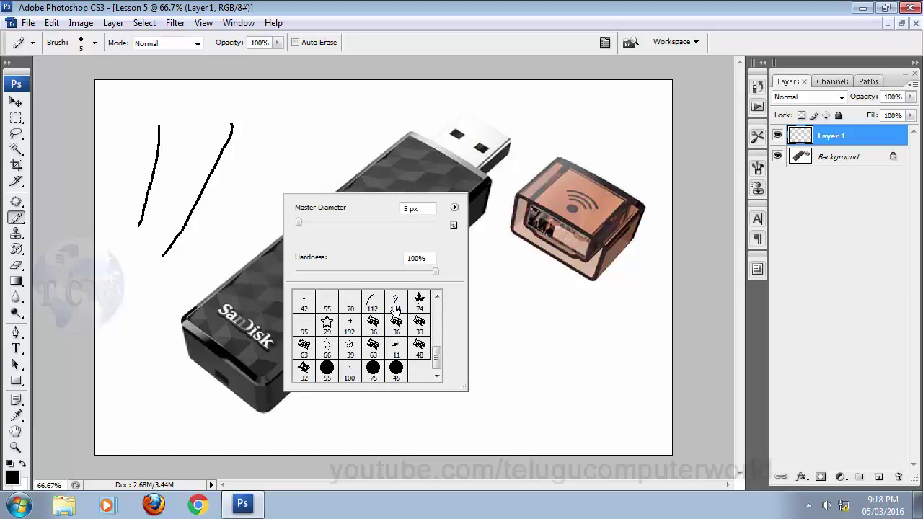
left_click(396, 347)
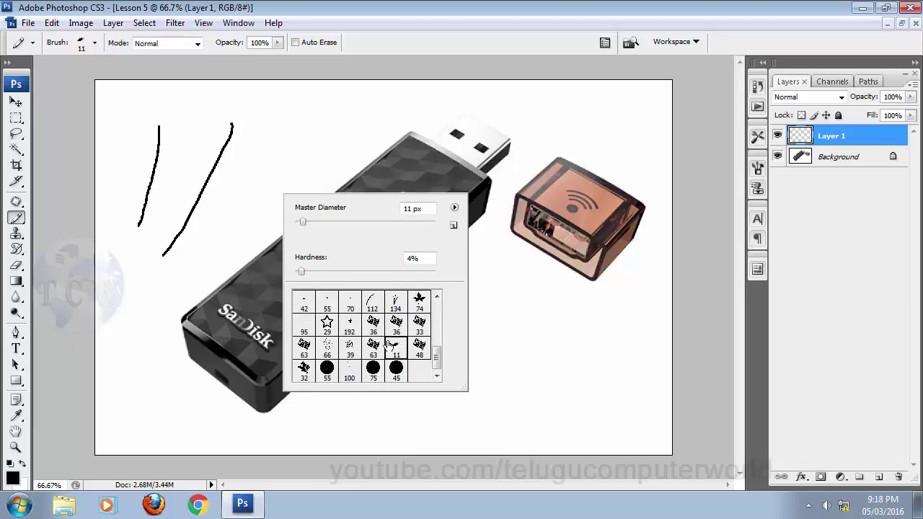
left_click_drag(296, 124, 236, 211)
left_click_drag(359, 113, 273, 184)
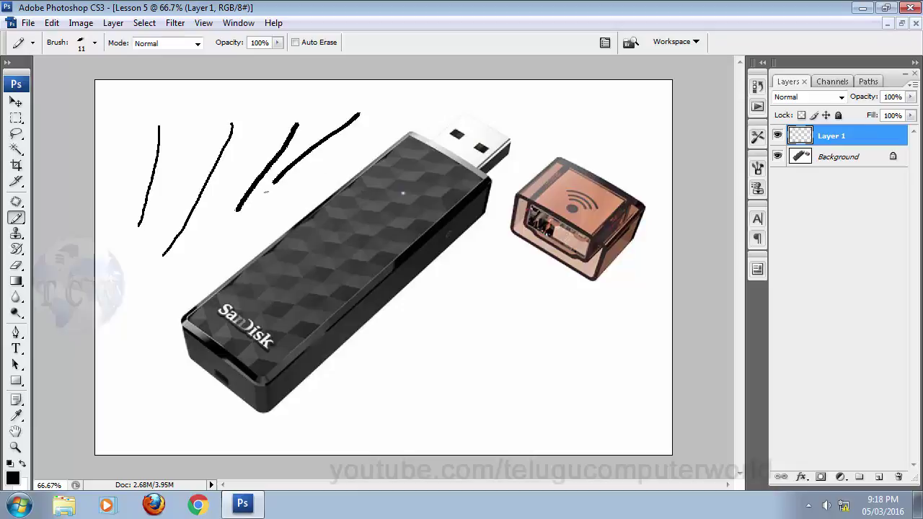
left_click_drag(521, 312, 417, 402)
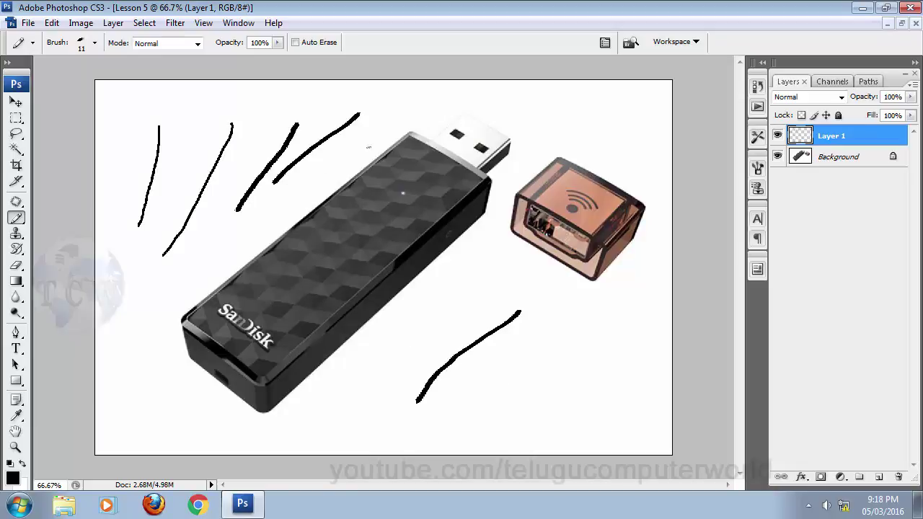
left_click_drag(388, 121, 261, 214)
right_click(225, 222)
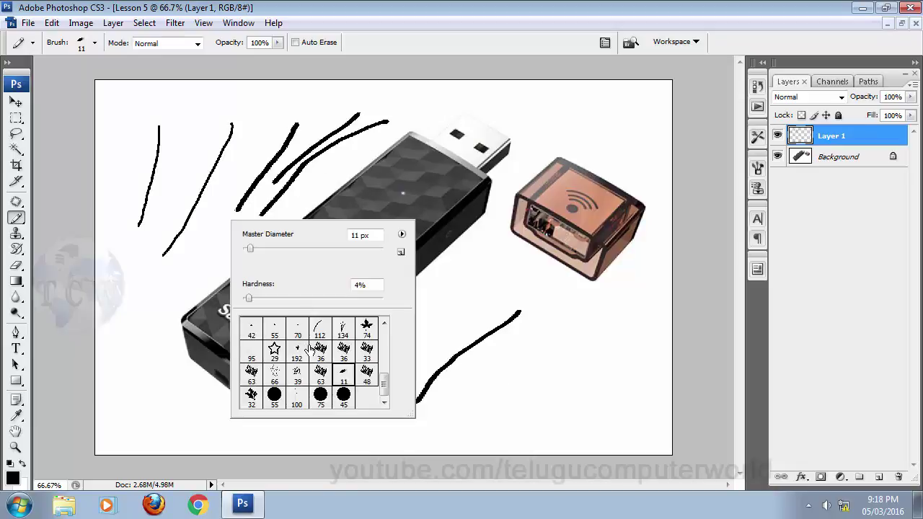
left_click(274, 351)
left_click(234, 169)
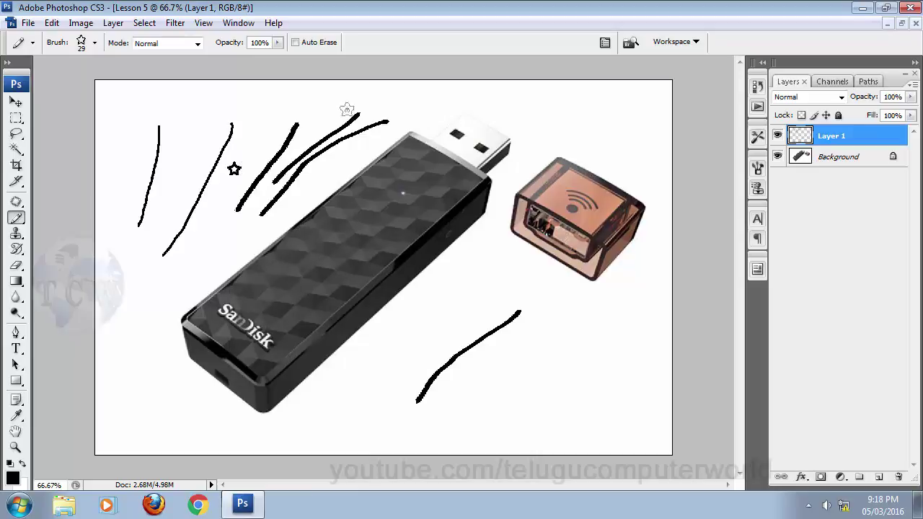
mouse_move(346, 110)
left_mouse_down()
mouse_move(548, 115)
mouse_move(436, 378)
mouse_move(393, 418)
left_mouse_up()
left_click_drag(217, 393, 197, 238)
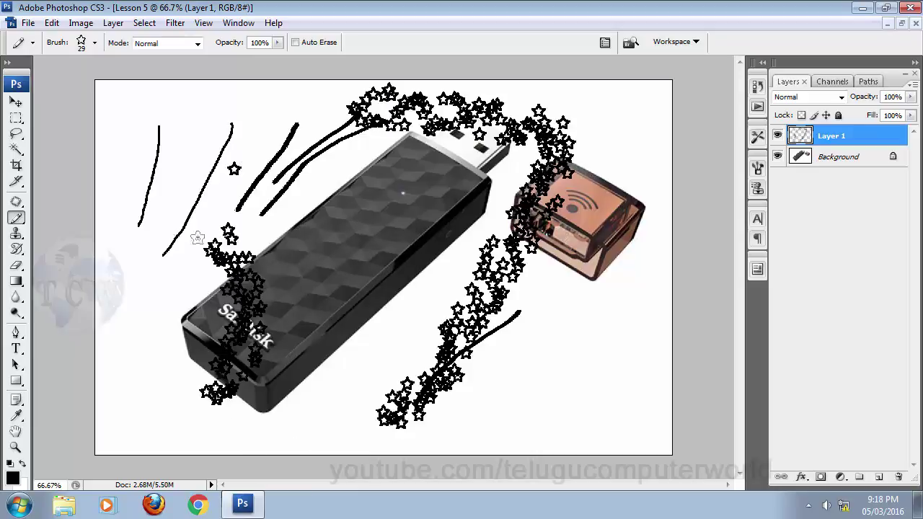
left_click_drag(144, 225, 353, 169)
left_click_drag(321, 349, 595, 378)
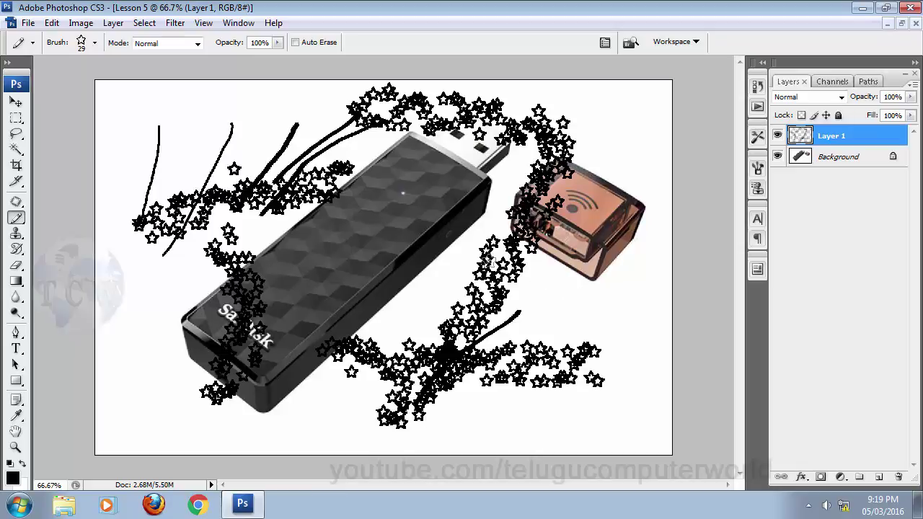
key("Delete")
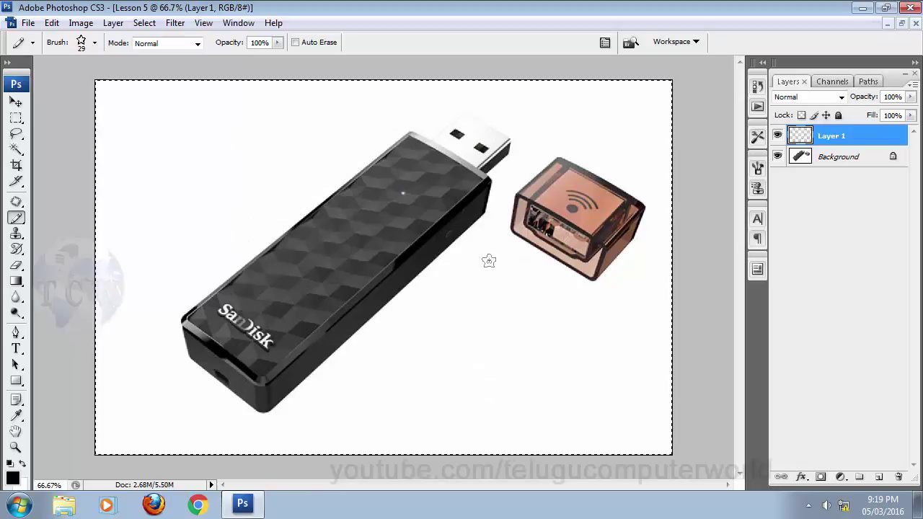
key("ctrl+d")
- Switch to the Color Replacement tool with bright blue foreground, then delete Layer 1
left_click(16, 219)
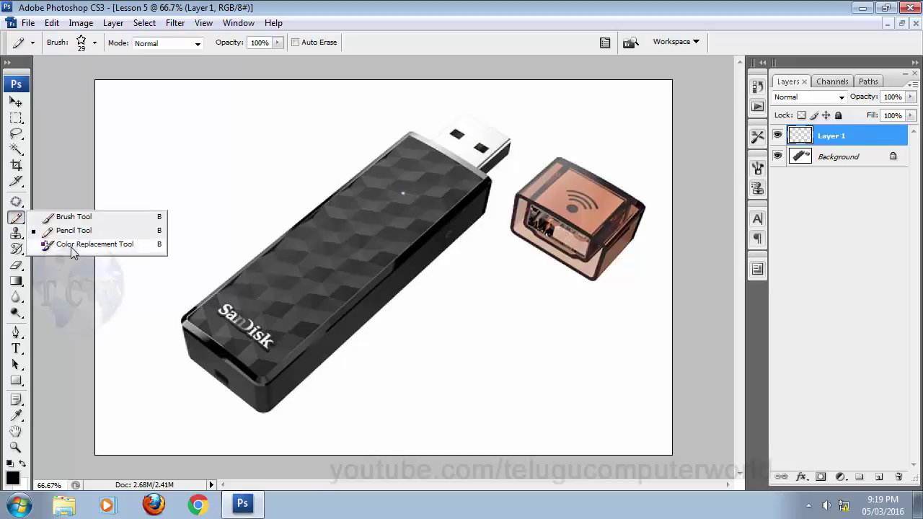
left_click(71, 246)
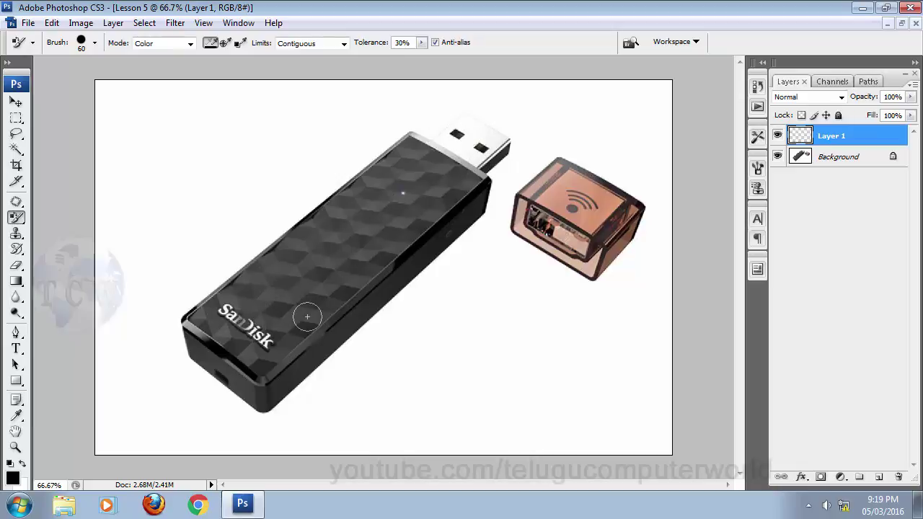
left_click(13, 480)
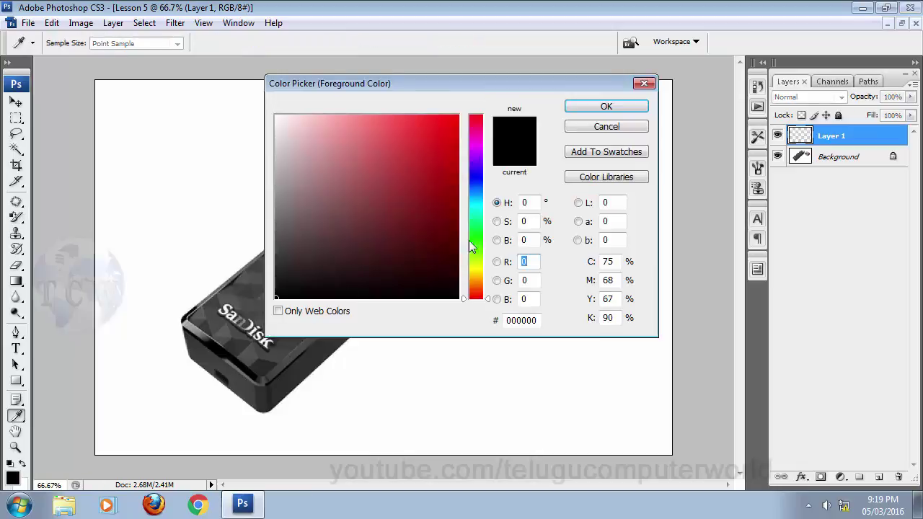
left_click(473, 183)
left_click(457, 116)
left_click(622, 106)
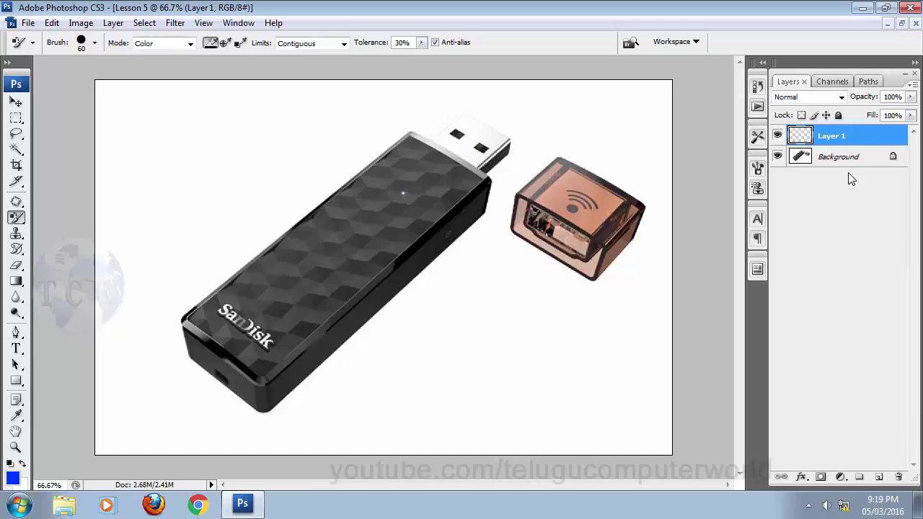
left_click(898, 477)
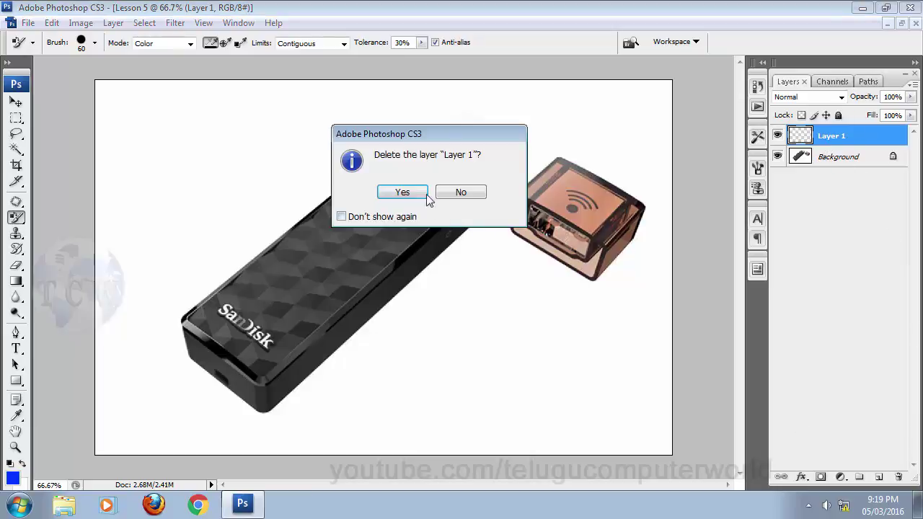
left_click(402, 193)
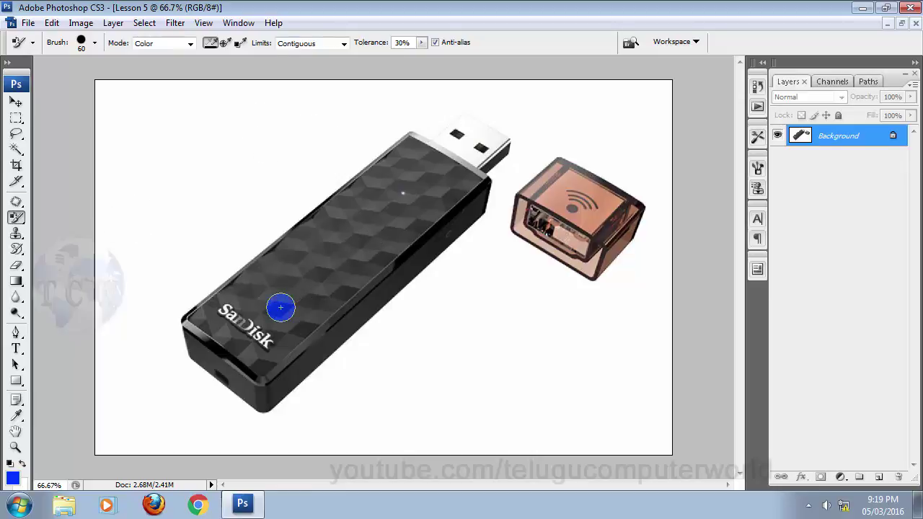
- Paint over the drive's black faceted body to recolour it blue
mouse_move(281, 308)
left_mouse_down()
mouse_move(291, 280)
mouse_move(300, 280)
mouse_move(287, 306)
mouse_move(368, 227)
mouse_move(310, 289)
mouse_move(370, 258)
mouse_move(406, 216)
mouse_move(431, 210)
mouse_move(336, 300)
mouse_move(411, 204)
mouse_move(355, 240)
mouse_move(311, 289)
mouse_move(402, 203)
mouse_move(370, 244)
mouse_move(348, 258)
mouse_move(407, 191)
mouse_move(390, 192)
mouse_move(295, 280)
mouse_move(382, 206)
mouse_move(319, 271)
mouse_move(311, 268)
mouse_move(321, 237)
mouse_move(264, 325)
mouse_move(319, 319)
mouse_move(338, 300)
mouse_move(283, 354)
mouse_move(273, 346)
mouse_move(287, 322)
mouse_move(273, 305)
mouse_move(268, 315)
mouse_move(266, 298)
mouse_move(220, 339)
mouse_move(275, 290)
mouse_move(253, 311)
mouse_move(264, 324)
mouse_move(281, 312)
mouse_move(268, 296)
mouse_move(279, 294)
mouse_move(254, 291)
mouse_move(332, 228)
mouse_move(197, 311)
mouse_move(232, 289)
mouse_move(201, 333)
mouse_move(199, 323)
mouse_move(268, 371)
mouse_move(365, 280)
mouse_move(306, 324)
mouse_move(321, 360)
mouse_move(438, 245)
mouse_move(452, 201)
mouse_move(421, 236)
mouse_move(425, 256)
mouse_move(258, 404)
mouse_move(186, 330)
mouse_move(238, 383)
mouse_move(304, 361)
mouse_move(235, 397)
mouse_move(238, 258)
mouse_move(181, 328)
mouse_move(478, 111)
mouse_move(280, 242)
mouse_move(301, 226)
mouse_move(472, 215)
mouse_move(433, 157)
mouse_move(465, 155)
mouse_move(434, 185)
mouse_move(392, 200)
mouse_move(398, 173)
mouse_move(372, 212)
mouse_move(431, 145)
left_mouse_up()
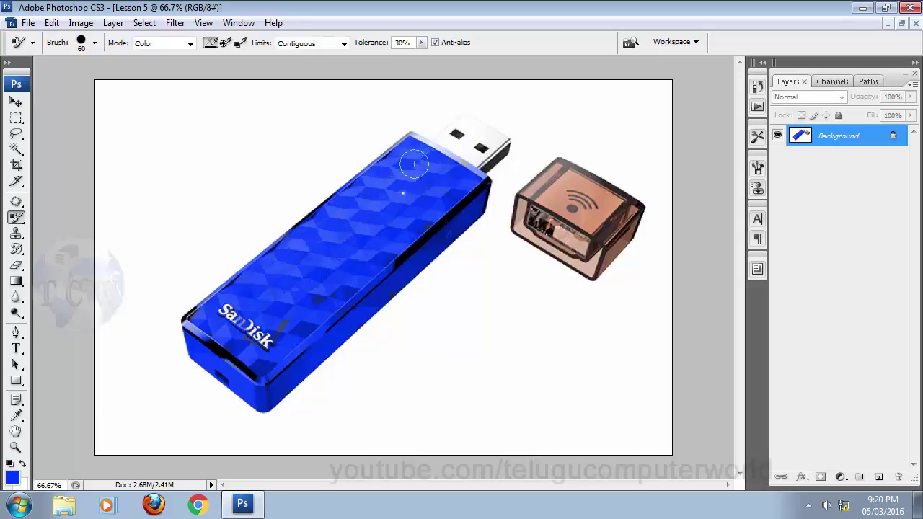
- Set the foreground to red and paint the cap's top face around the wifi logo
left_click(12, 478)
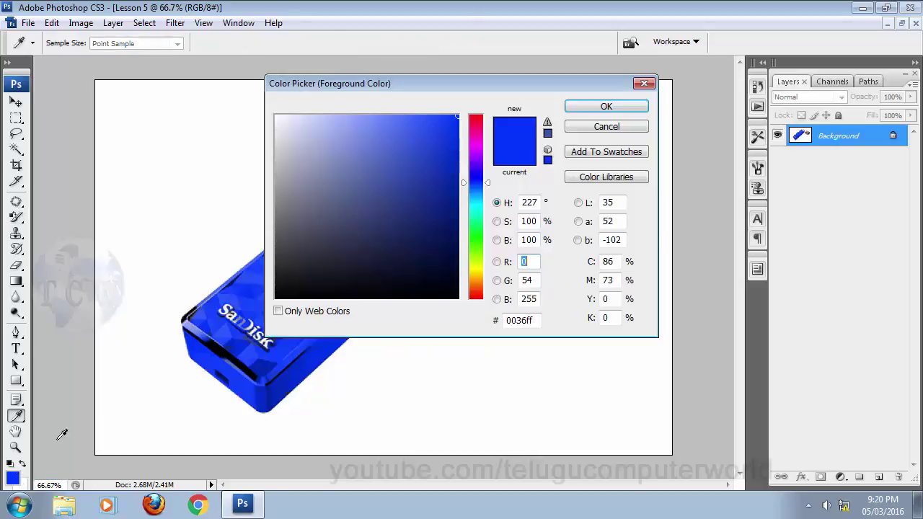
left_click(476, 117)
left_click(606, 107)
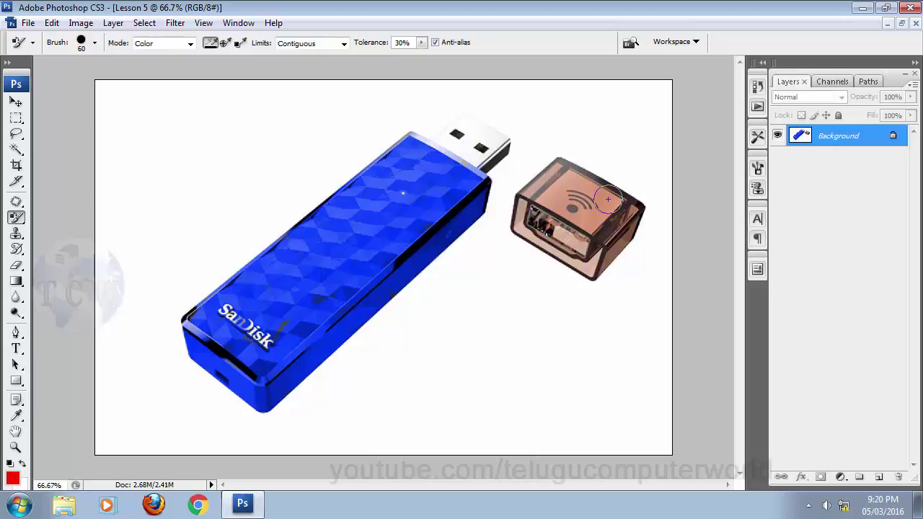
mouse_move(609, 200)
left_mouse_down()
mouse_move(588, 226)
mouse_move(597, 220)
mouse_move(606, 211)
mouse_move(574, 223)
mouse_move(571, 214)
mouse_move(604, 183)
mouse_move(596, 209)
mouse_move(591, 187)
mouse_move(567, 182)
mouse_move(552, 199)
mouse_move(573, 216)
left_mouse_up()
mouse_move(576, 216)
left_mouse_down()
mouse_move(569, 205)
mouse_move(588, 198)
left_mouse_up()
- Set the foreground back to blue 001eff and tint the cap's right, top-left and left edges
left_click(12, 478)
left_click(480, 180)
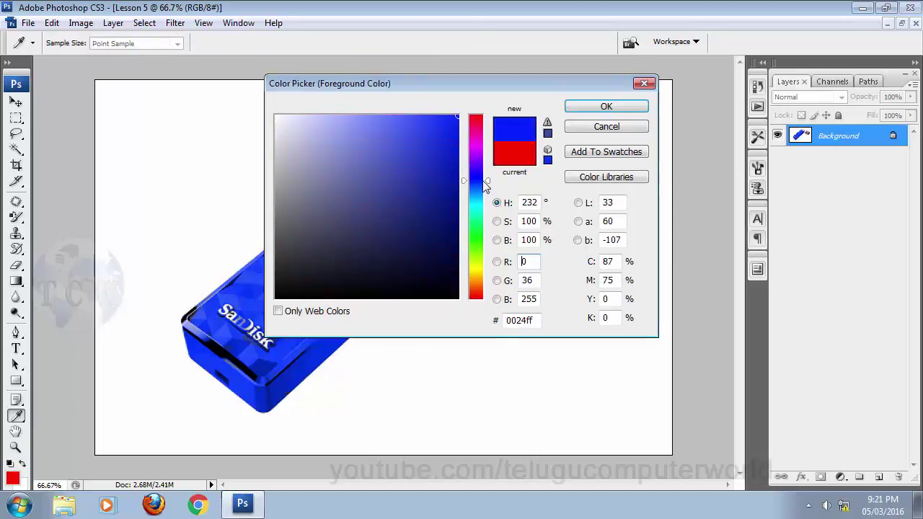
left_click(604, 107)
mouse_move(612, 255)
left_mouse_down()
mouse_move(634, 230)
mouse_move(605, 273)
left_mouse_up()
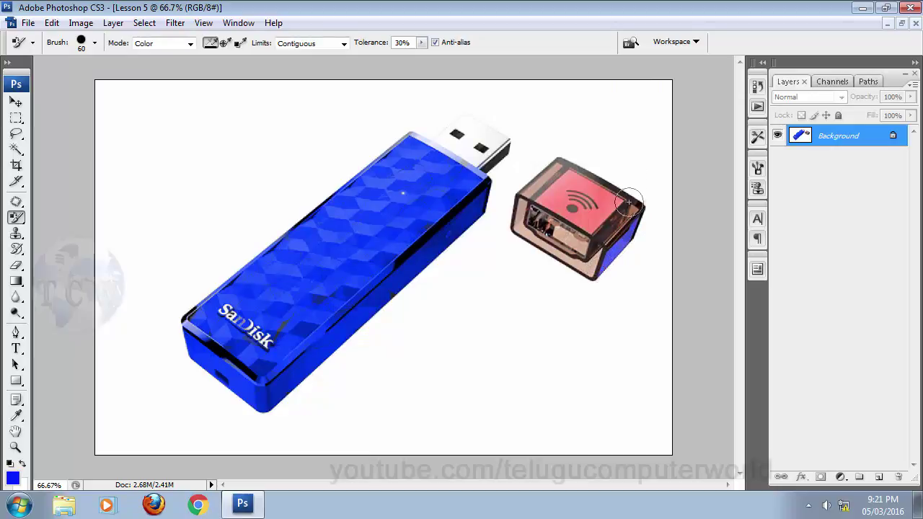
mouse_move(532, 186)
left_mouse_down()
mouse_move(558, 171)
mouse_move(521, 196)
mouse_move(528, 193)
left_mouse_up()
mouse_move(519, 196)
left_mouse_down()
mouse_move(541, 245)
mouse_move(583, 267)
mouse_move(585, 251)
mouse_move(569, 261)
mouse_move(598, 256)
left_mouse_up()
- Set foreground green 00b904 and paint a patch inside the cap's dark front opening
left_click(12, 478)
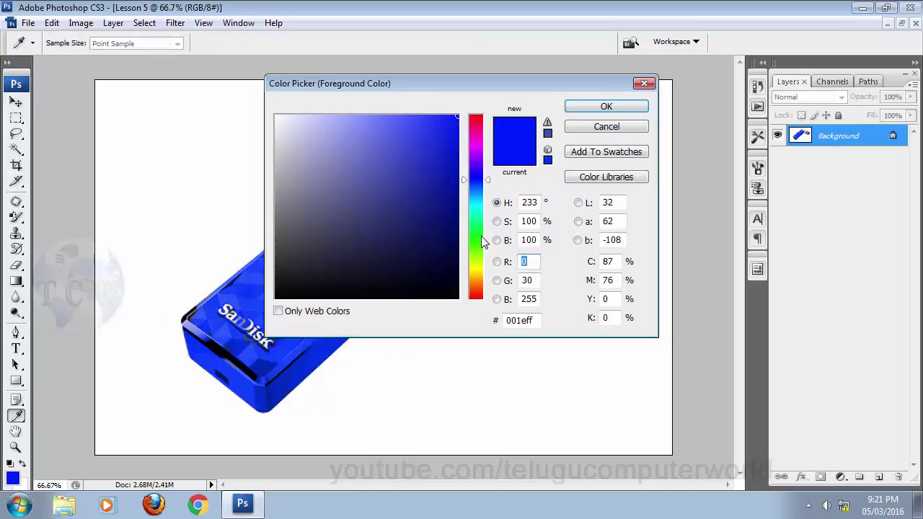
left_click(482, 237)
left_click(457, 166)
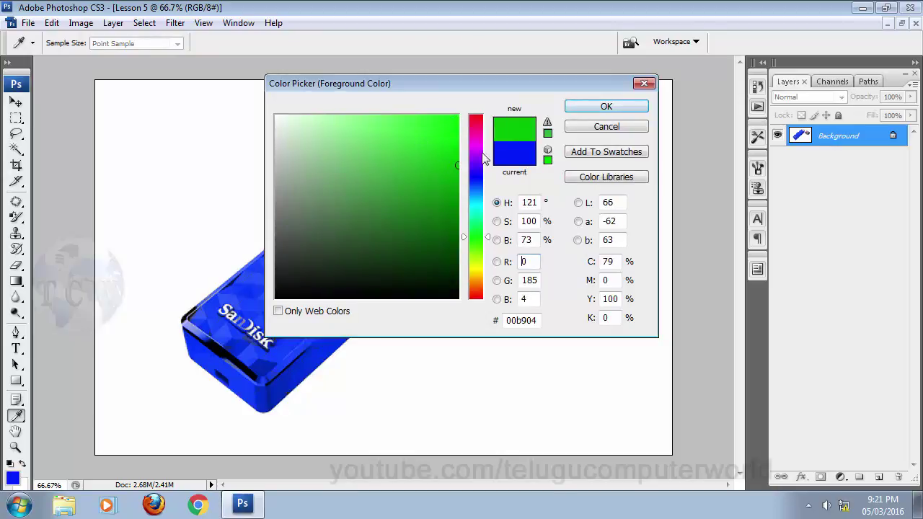
left_click(605, 107)
mouse_move(565, 245)
left_mouse_down()
mouse_move(565, 231)
mouse_move(593, 250)
mouse_move(585, 247)
left_mouse_up()
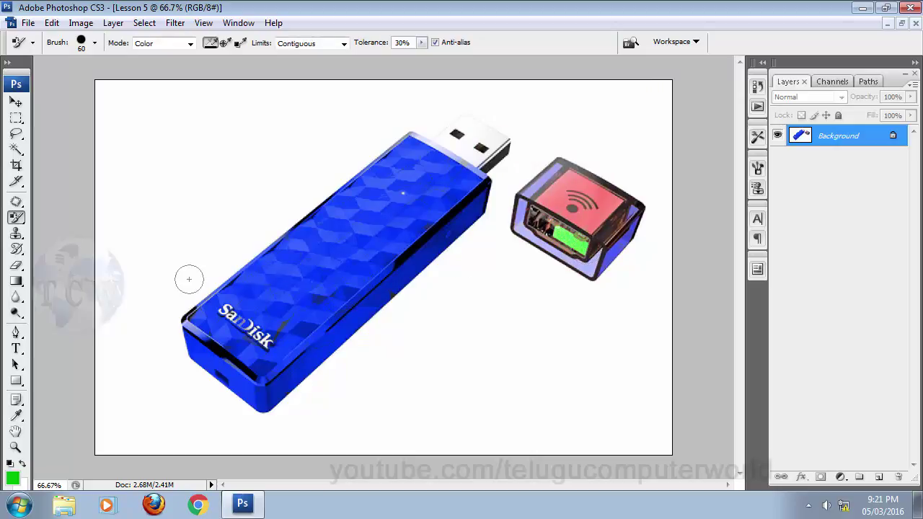
right_click(23, 219)
- Stamp green leaf shapes with the Brush tool, then a cluster of green stars with the Pencil
left_click(79, 217)
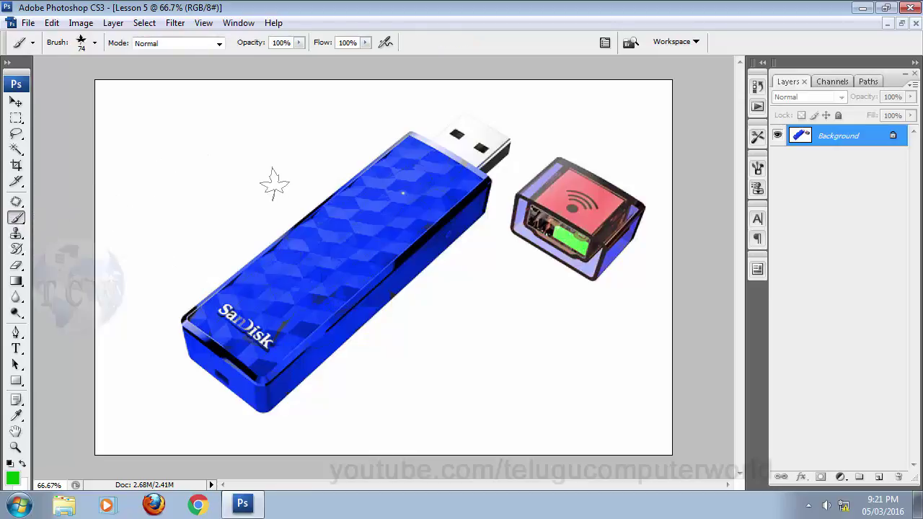
left_click(236, 165)
right_click(20, 222)
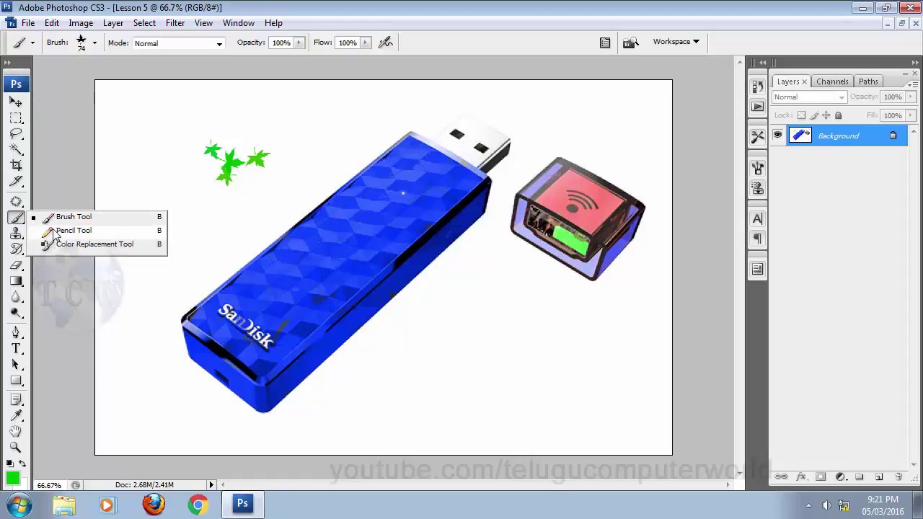
left_click(72, 230)
left_click_drag(229, 229, 153, 274)
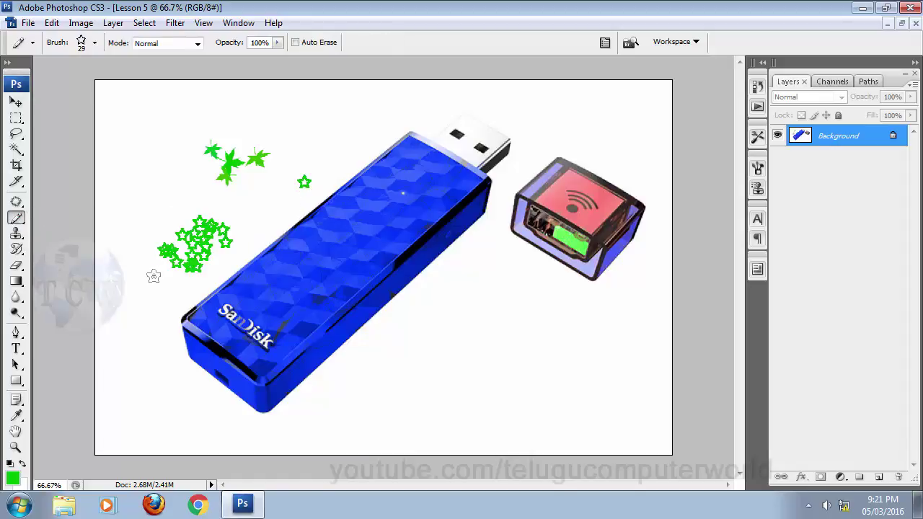
- Return to the regular Brush tool and bring up its brush preset choices
right_click(17, 220)
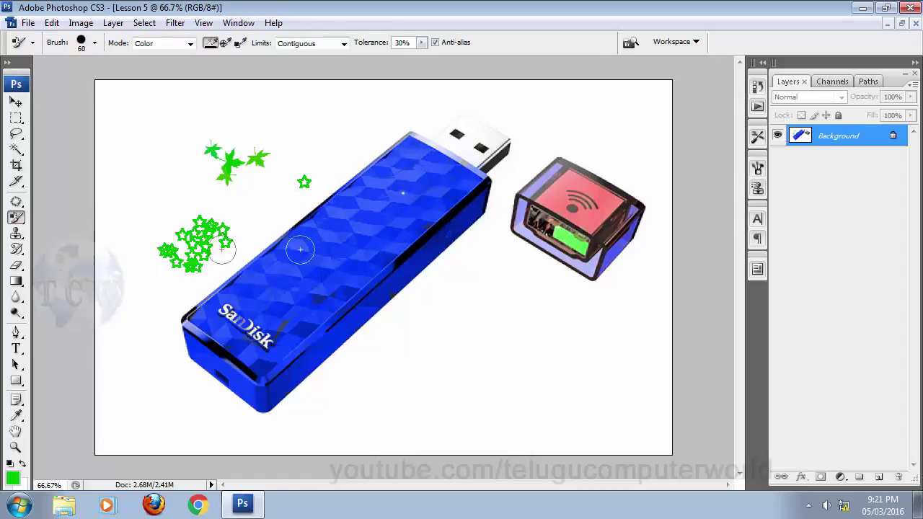
left_click(80, 244)
right_click(16, 218)
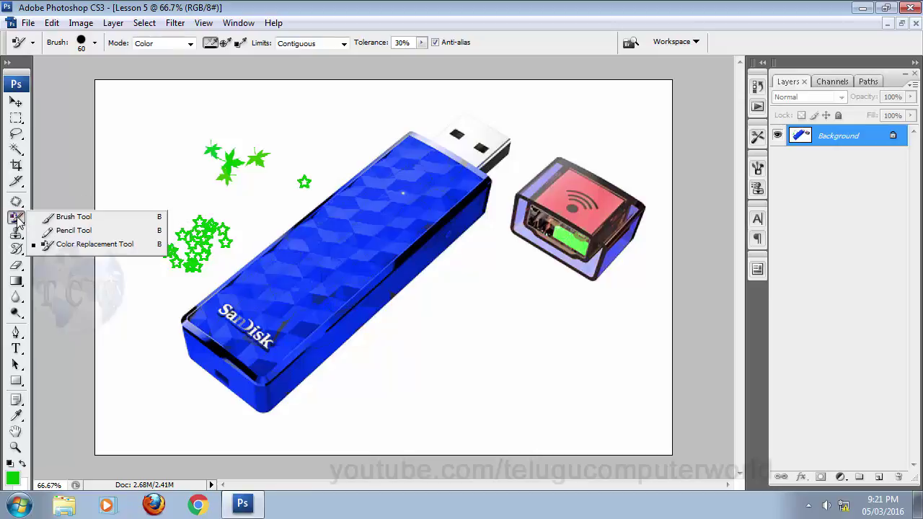
left_click(64, 218)
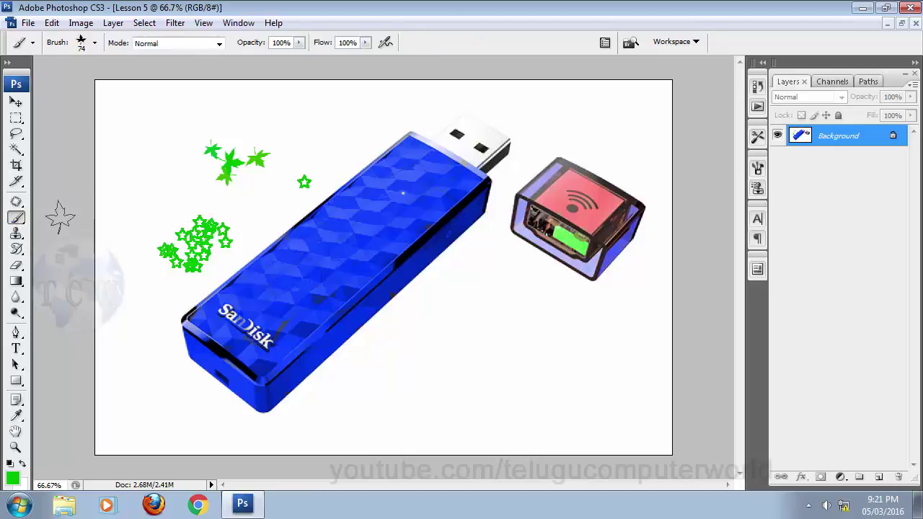
right_click(13, 220)
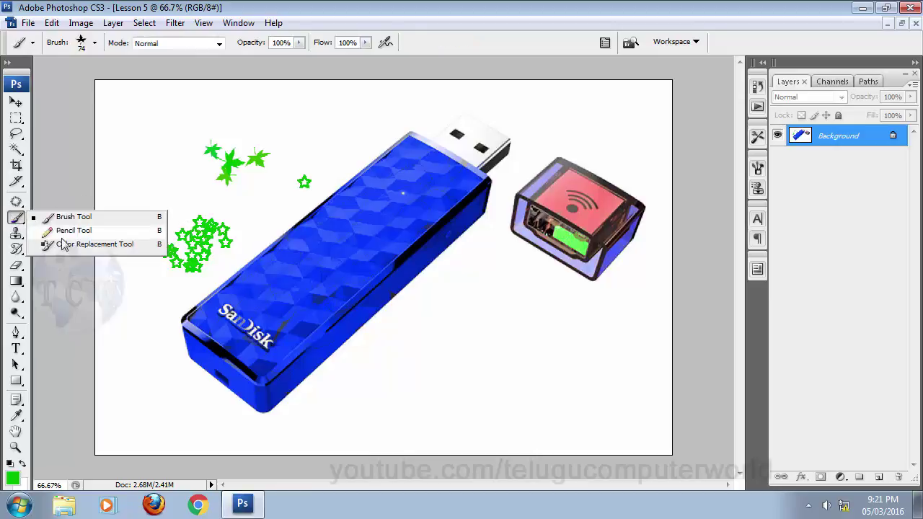
left_click(21, 223)
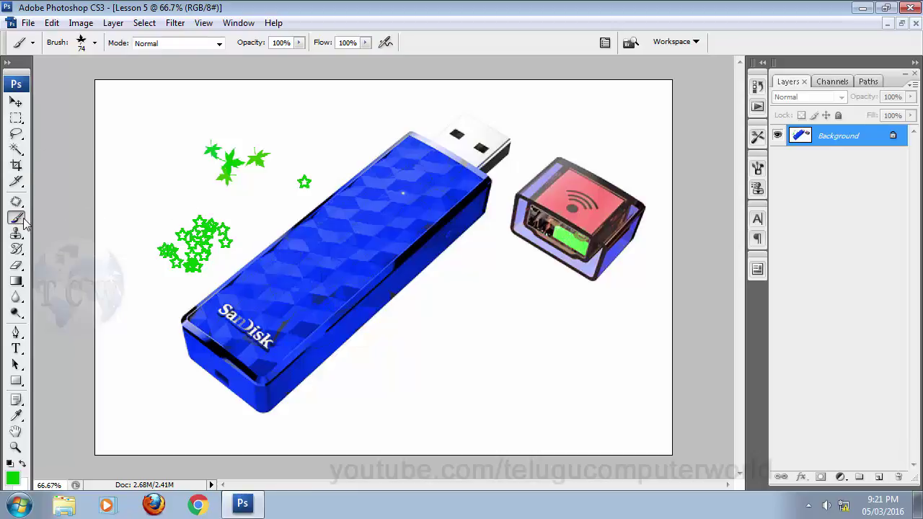
right_click(159, 137)
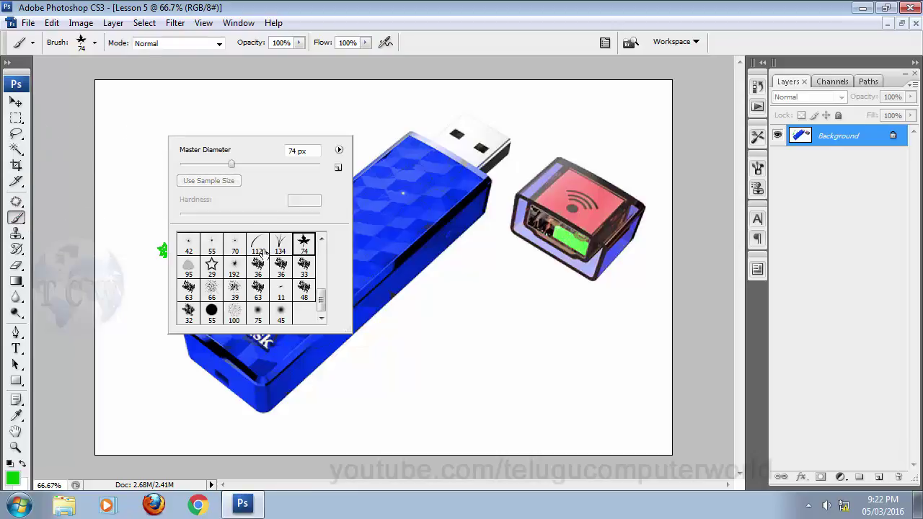
- Choose the soft 21 px round brush and paint a curved green stroke at the upper left
scroll(317, 307, "up", 5)
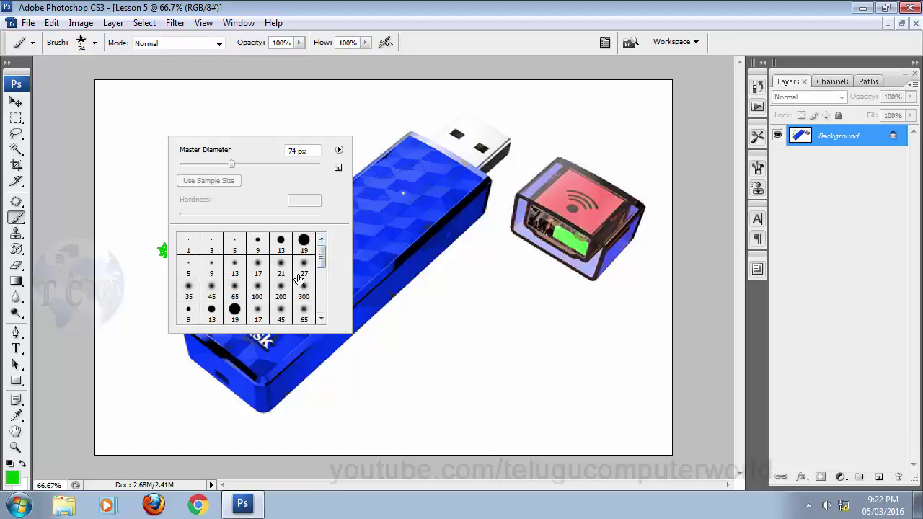
left_click(280, 269)
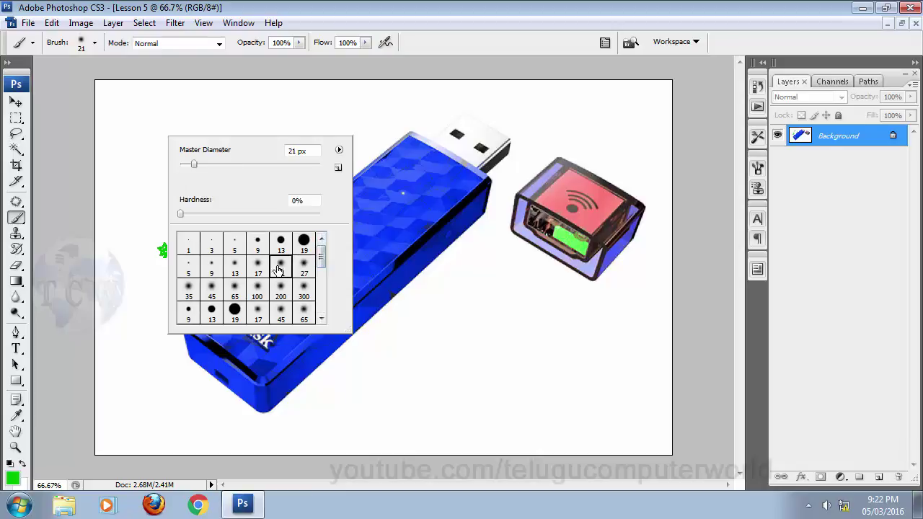
left_click(69, 137)
left_click_drag(176, 144, 152, 197)
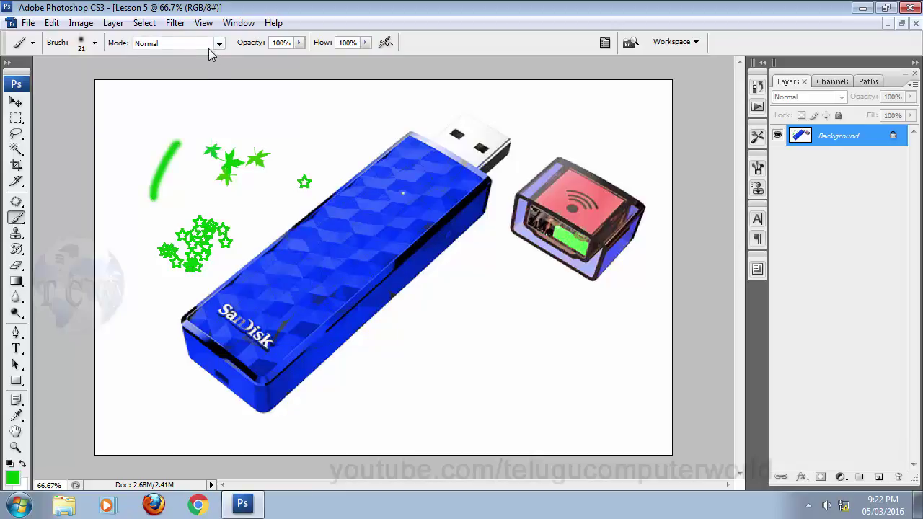
- Test Darken and then Multiply brush strokes across the blue drive, undoing each one
left_click(219, 44)
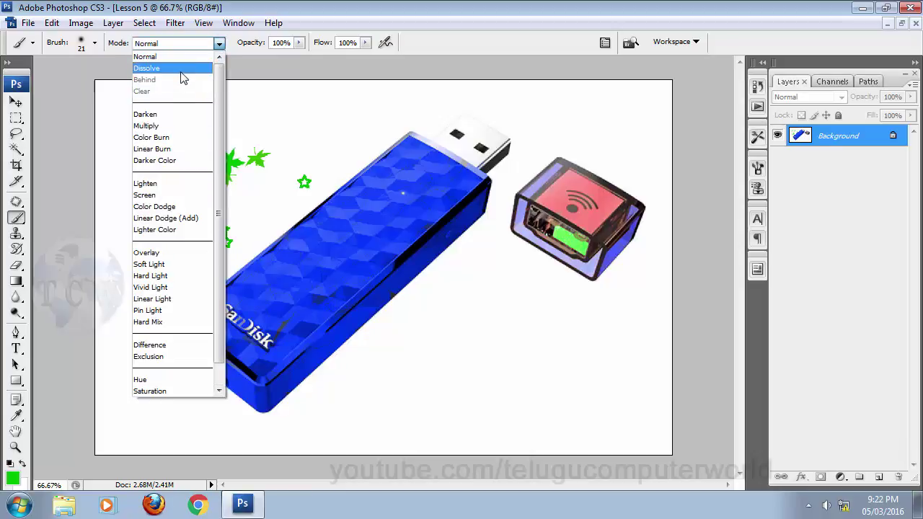
left_click(175, 113)
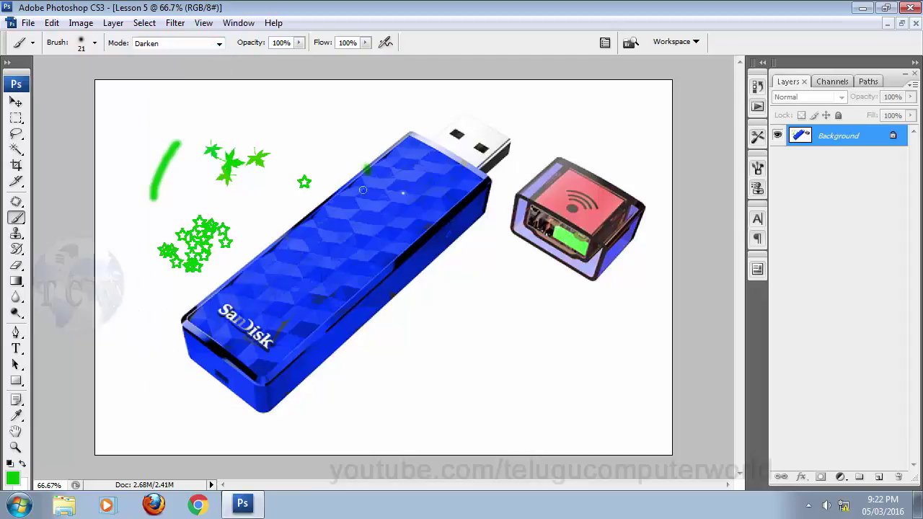
left_click_drag(363, 190, 308, 264)
key("ctrl+z")
left_click(200, 45)
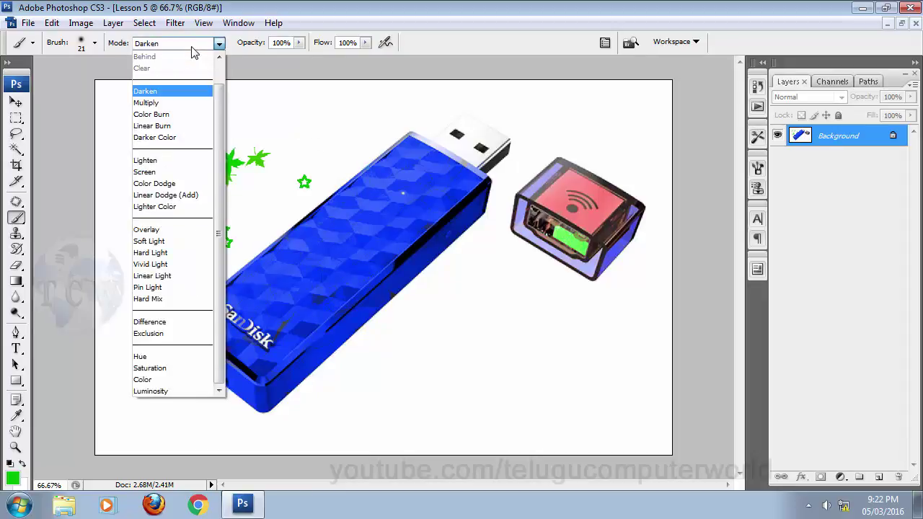
left_click(195, 98)
left_click_drag(372, 186, 305, 263)
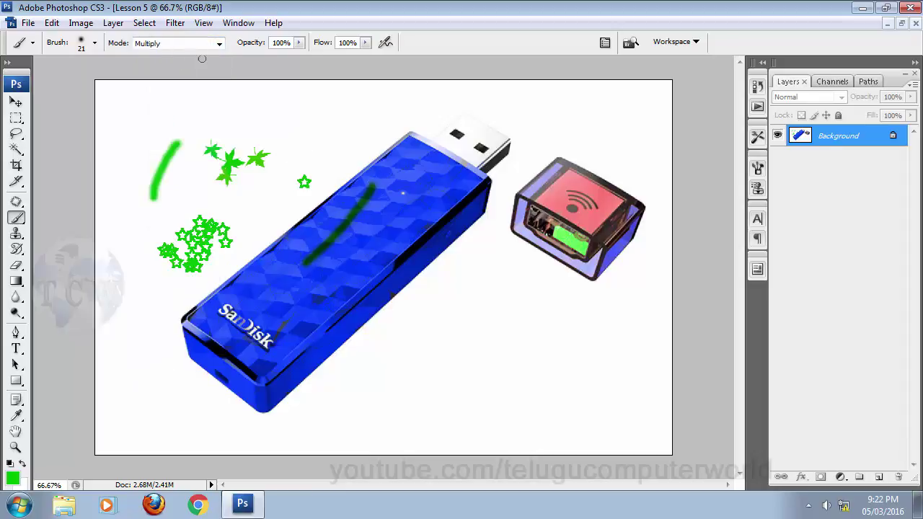
key("ctrl+z")
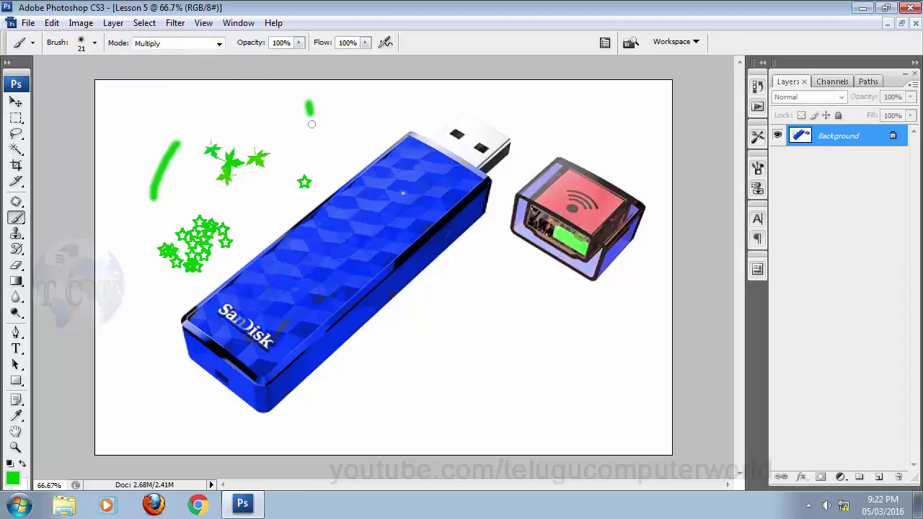
- Paint green vertical and horizontal strokes near the top, then undo the strokes across the drive
left_click_drag(311, 124, 314, 150)
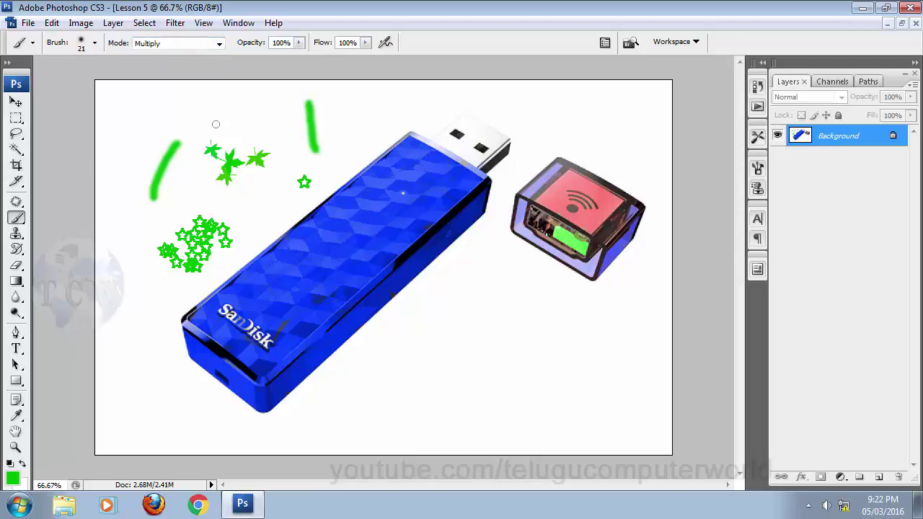
left_click_drag(211, 116, 417, 105)
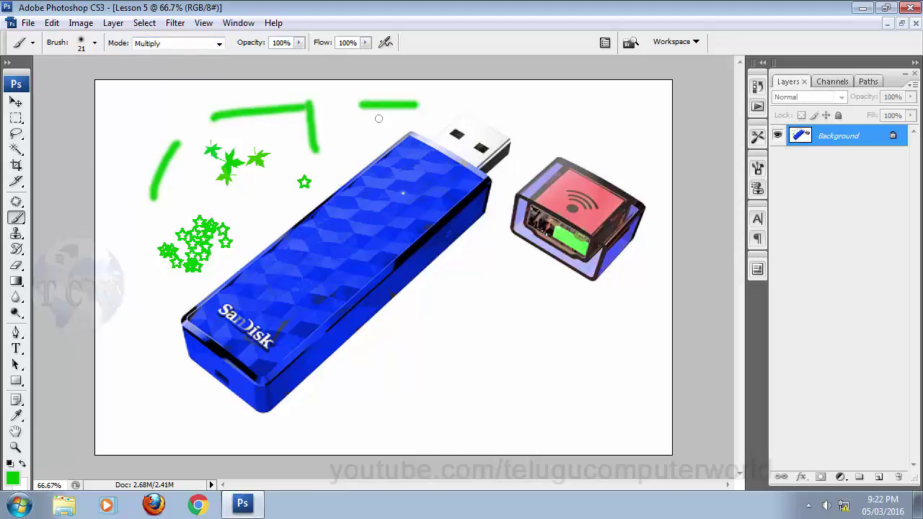
left_click_drag(389, 201, 292, 295)
left_click_drag(481, 139, 404, 212)
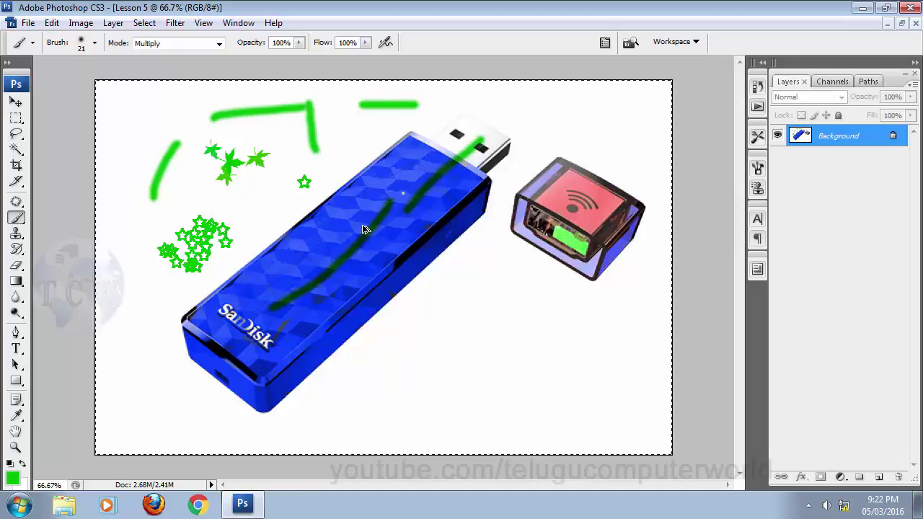
key("ctrl+alt+z")
key("ctrl+alt+z")
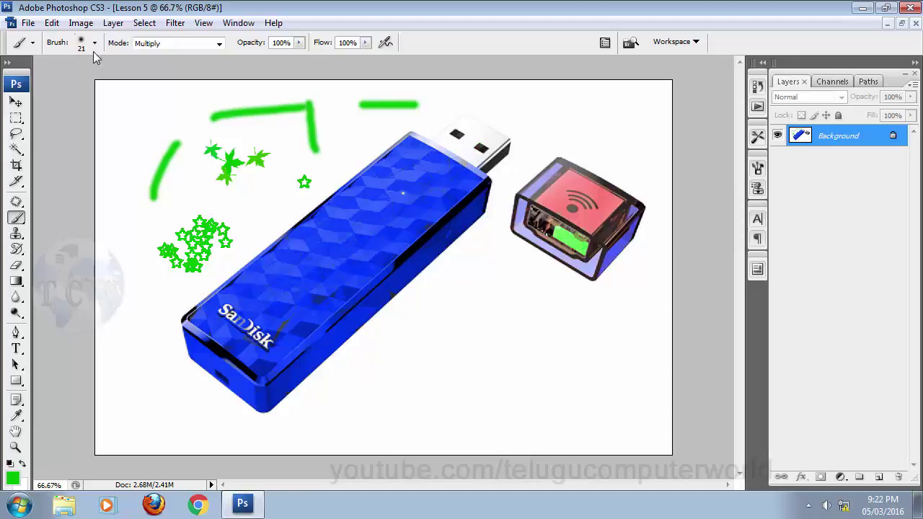
- Close the painted Lesson 5 without saving and open Sandisk_stick.jpg
left_click(901, 23)
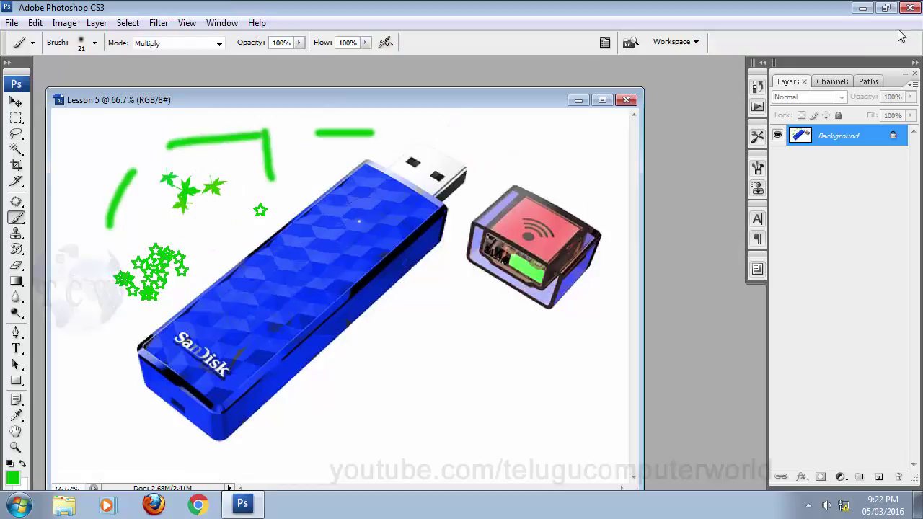
left_click(627, 99)
left_click(455, 193)
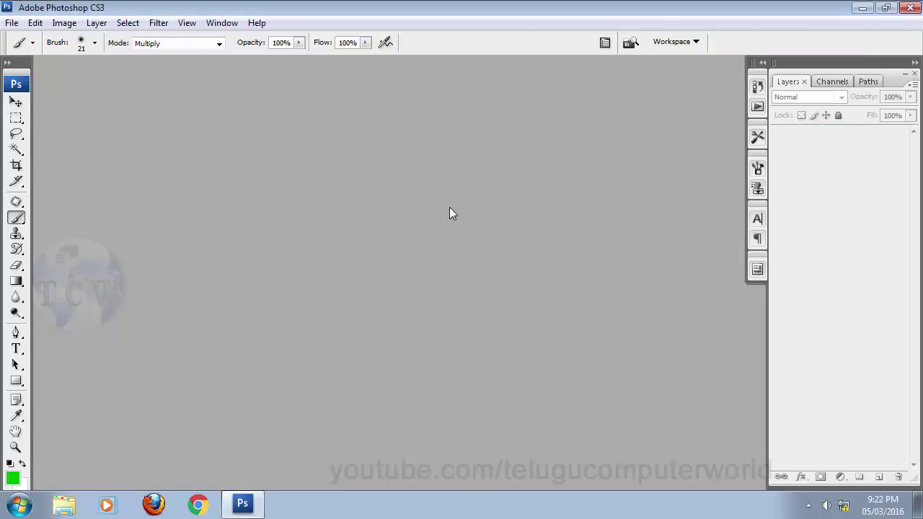
left_click(234, 508)
left_click_drag(80, 191, 313, 321)
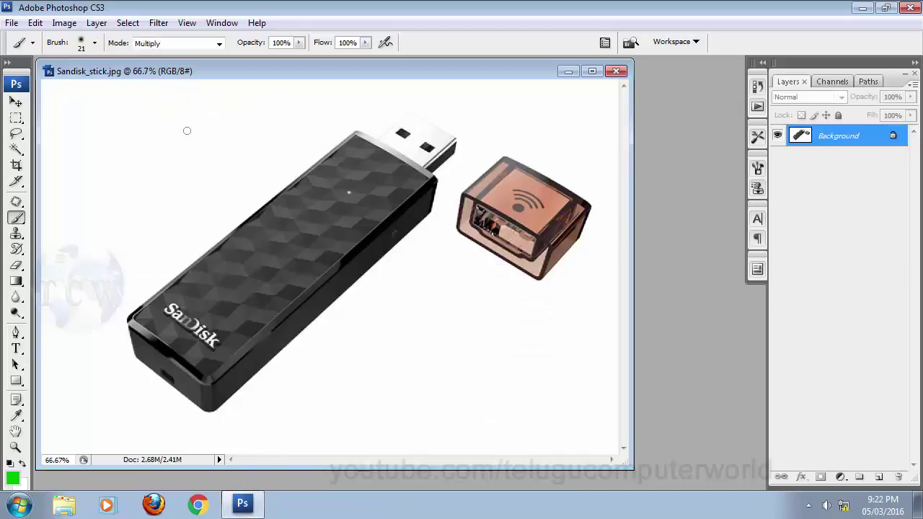
- Duplicate the SanDisk image as a new document named Lesson 5
left_click(64, 23)
left_click(106, 80)
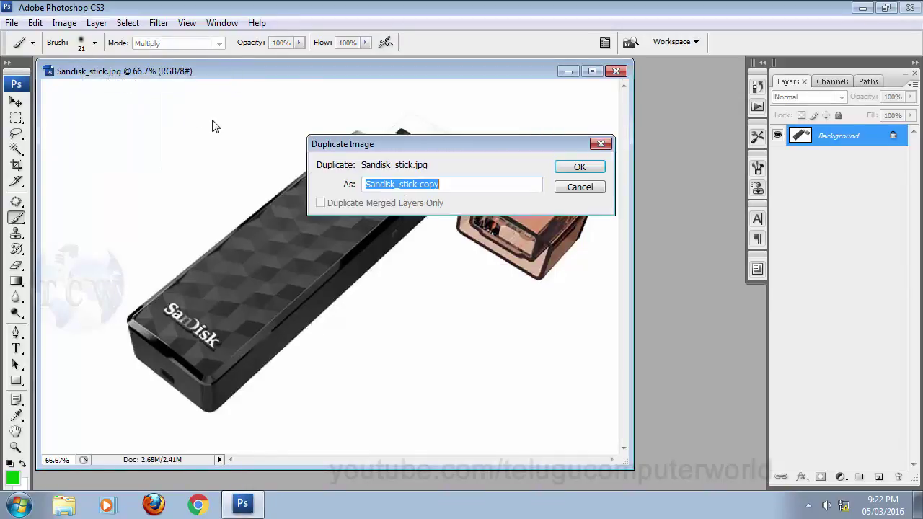
type("Lesson 5")
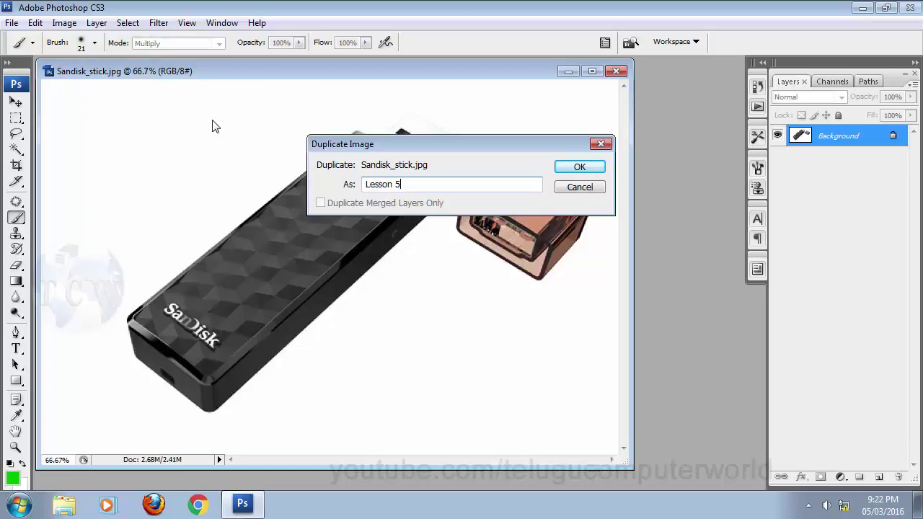
key("Return")
- Move the Lesson 5 window and maximize it to fill the workspace
left_click(16, 101)
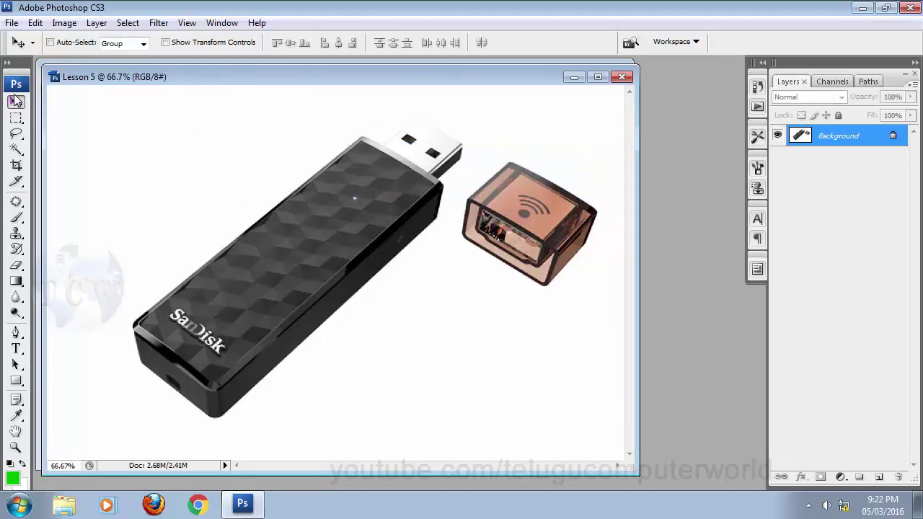
left_click_drag(167, 77, 202, 111)
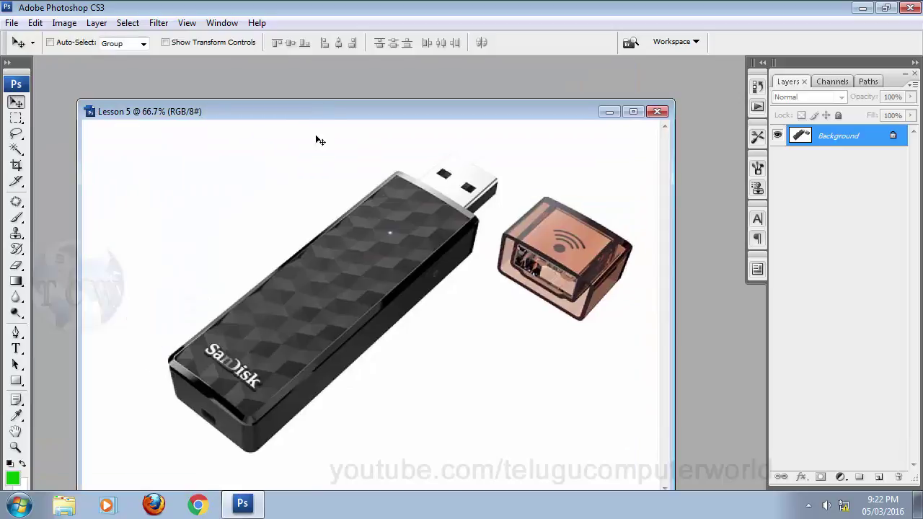
double_click(382, 111)
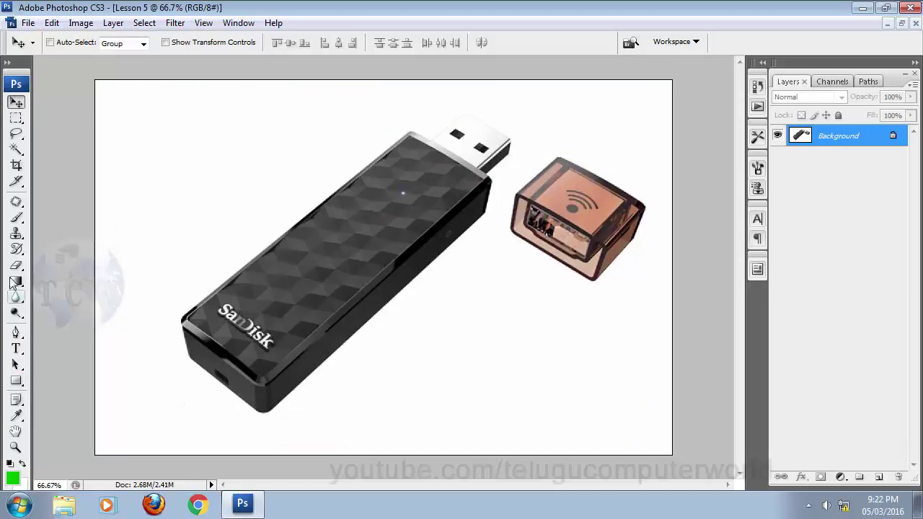
- With the Brush tool, paint Normal-mode green test strokes across the drive, then undo them
left_click(17, 219)
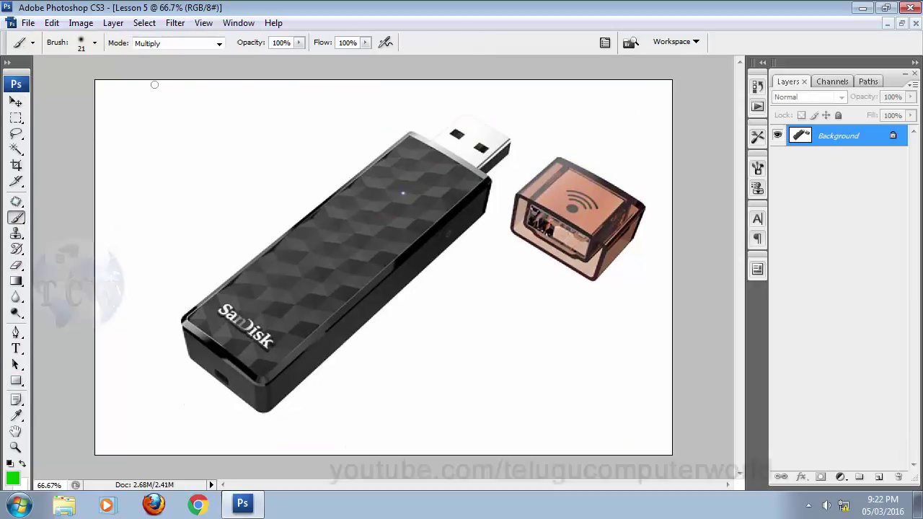
left_click_drag(378, 208, 321, 263)
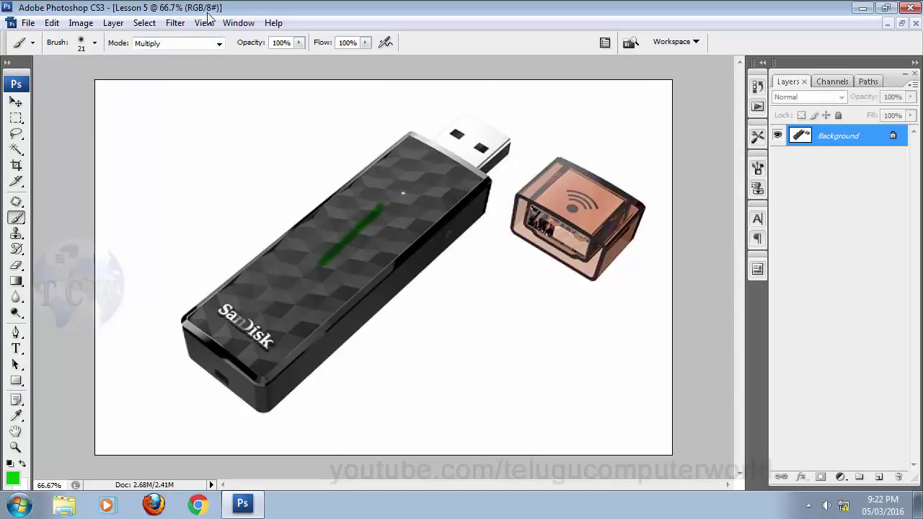
left_click(218, 44)
left_click_drag(217, 142, 223, 71)
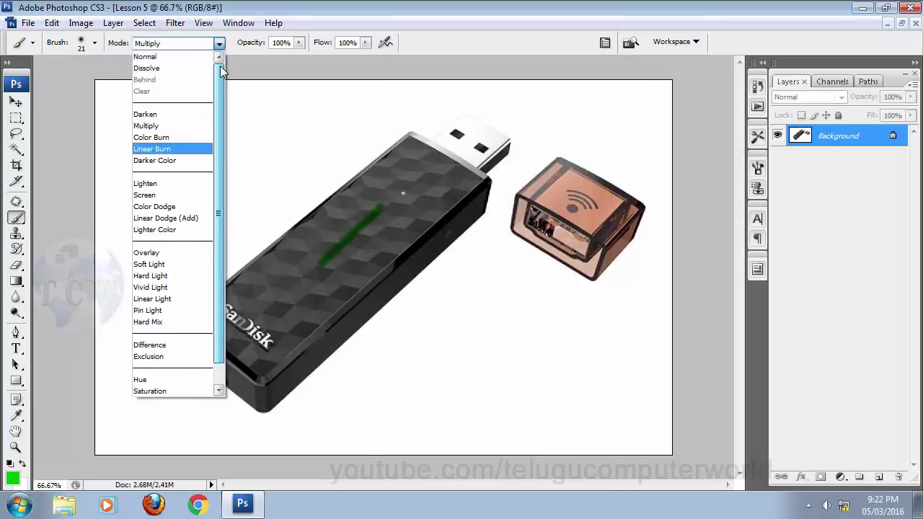
left_click(173, 56)
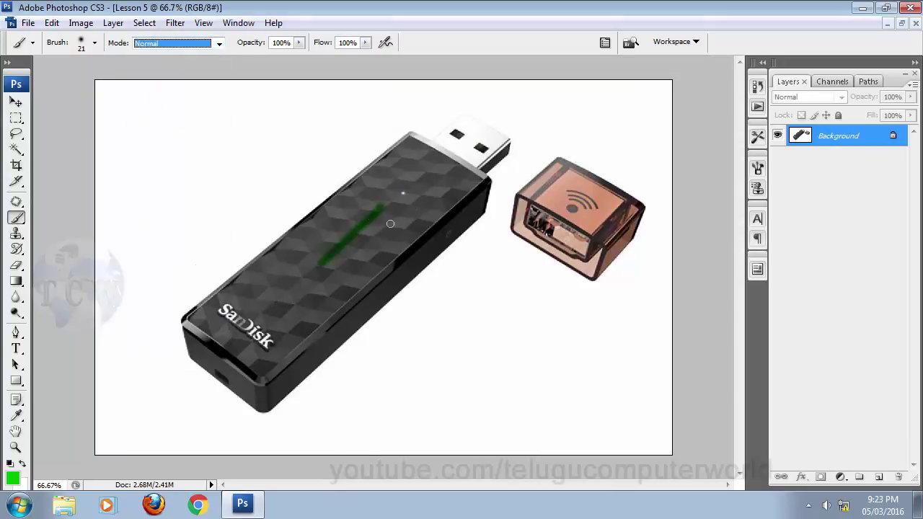
left_click_drag(352, 205, 272, 269)
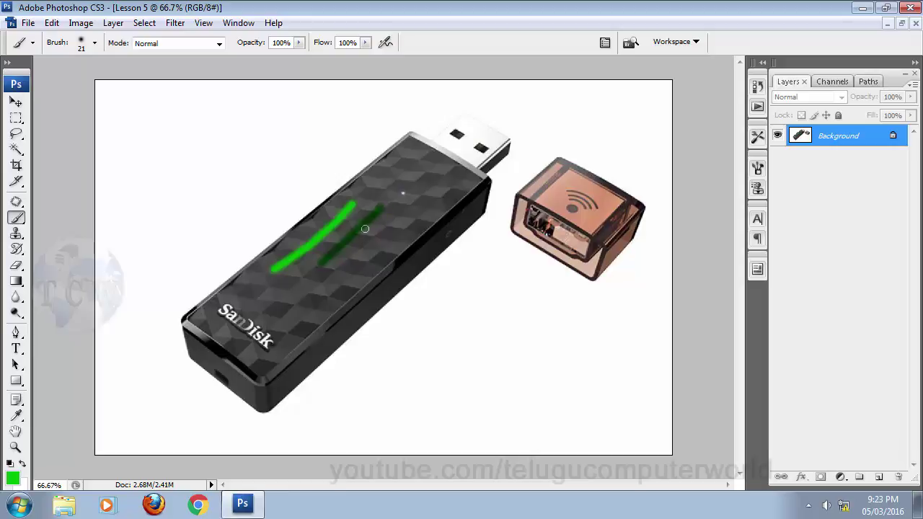
key("ctrl+alt+z")
key("ctrl+alt+z")
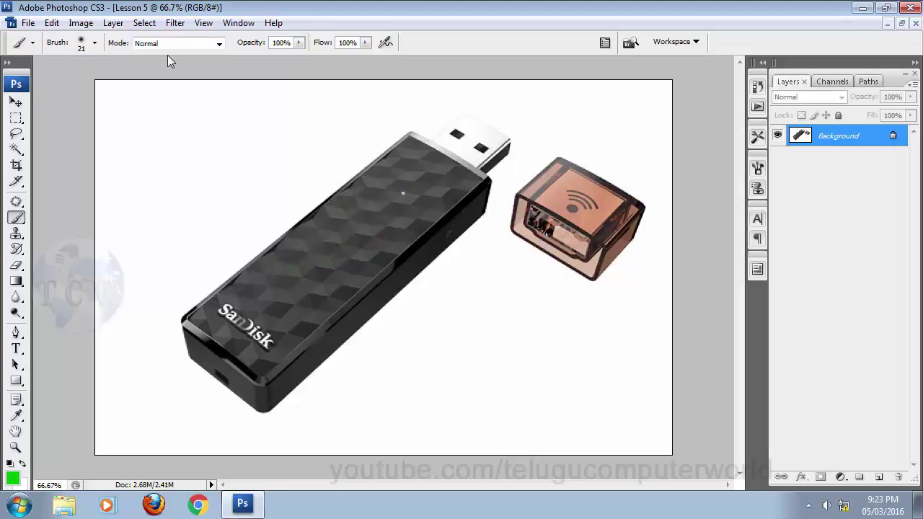
- Try the Overlay, Hue and Saturation brush blend modes
left_click(186, 44)
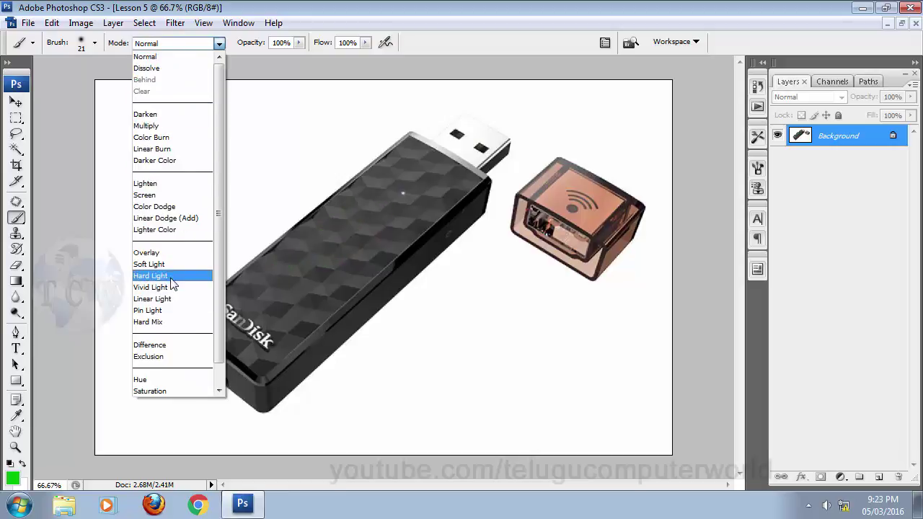
left_click(173, 252)
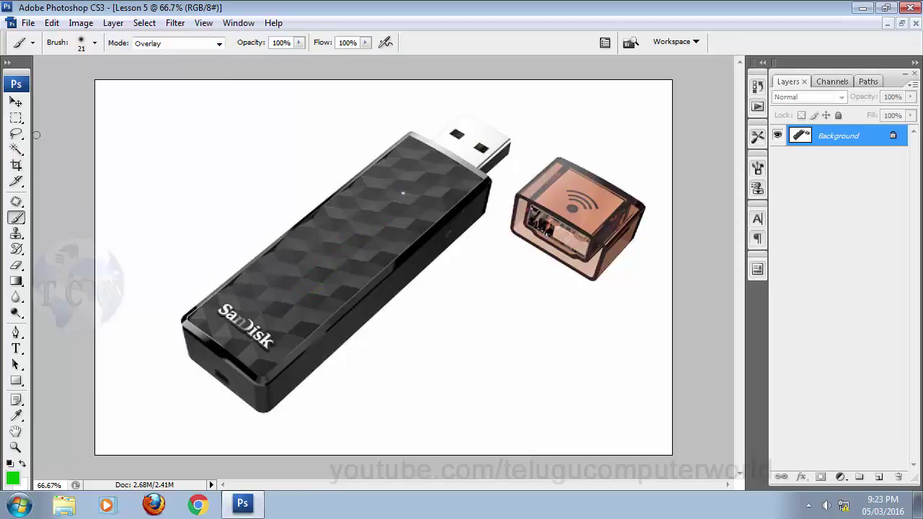
left_click(219, 43)
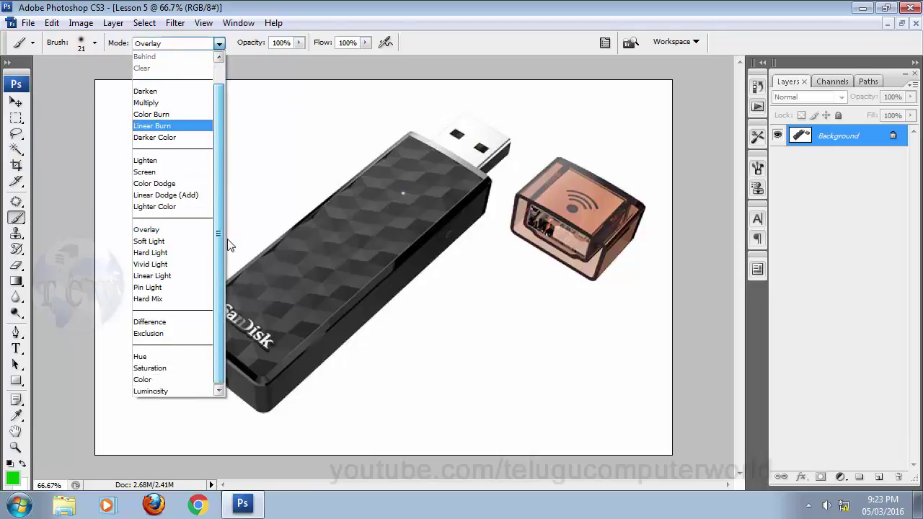
left_click(143, 357)
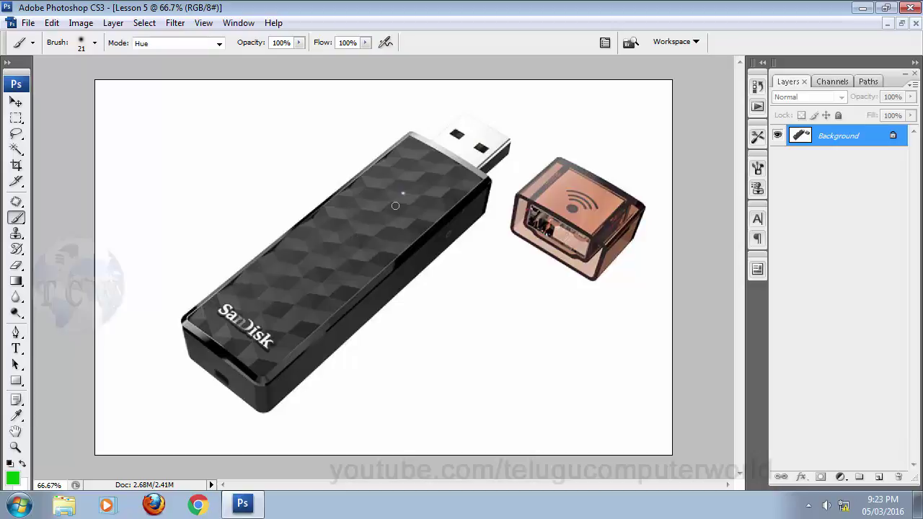
left_click(205, 45)
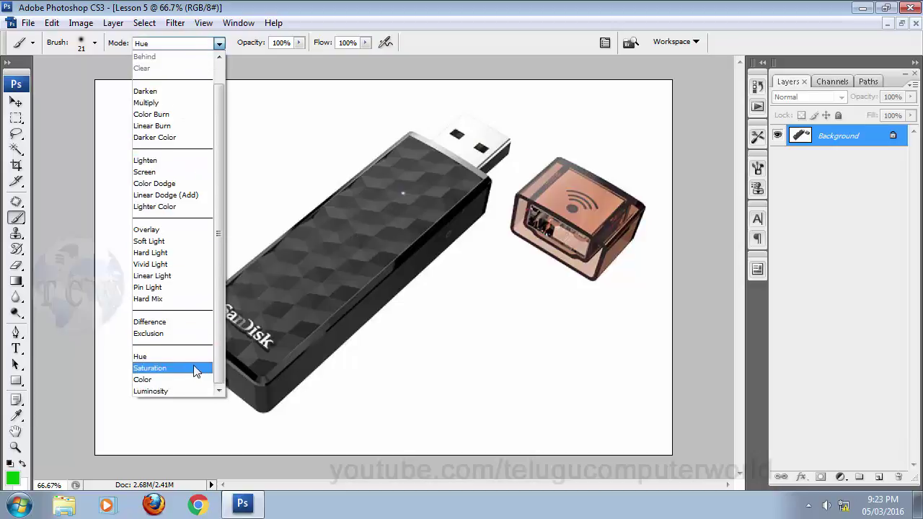
left_click(193, 366)
- Paint a Soft Light test stroke on the drive and undo it
left_click(183, 44)
left_click_drag(222, 278, 221, 212)
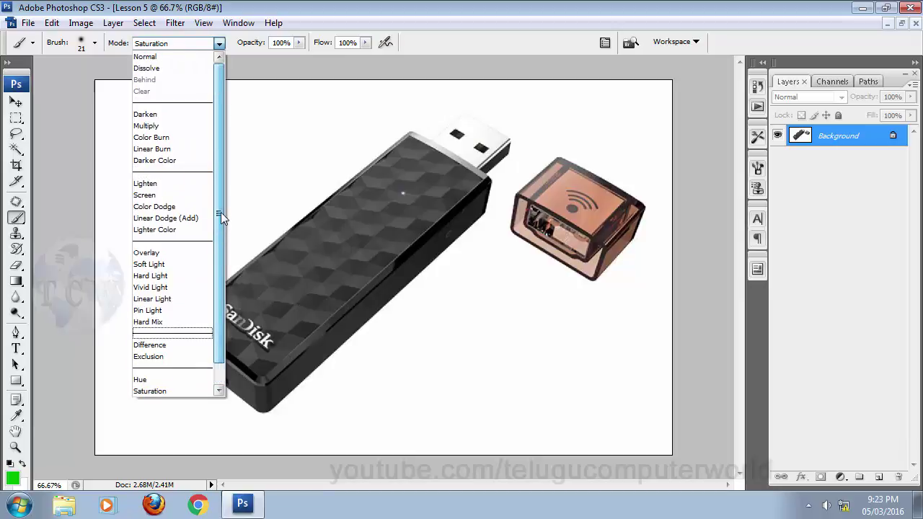
left_click(149, 264)
left_click_drag(393, 229, 292, 297)
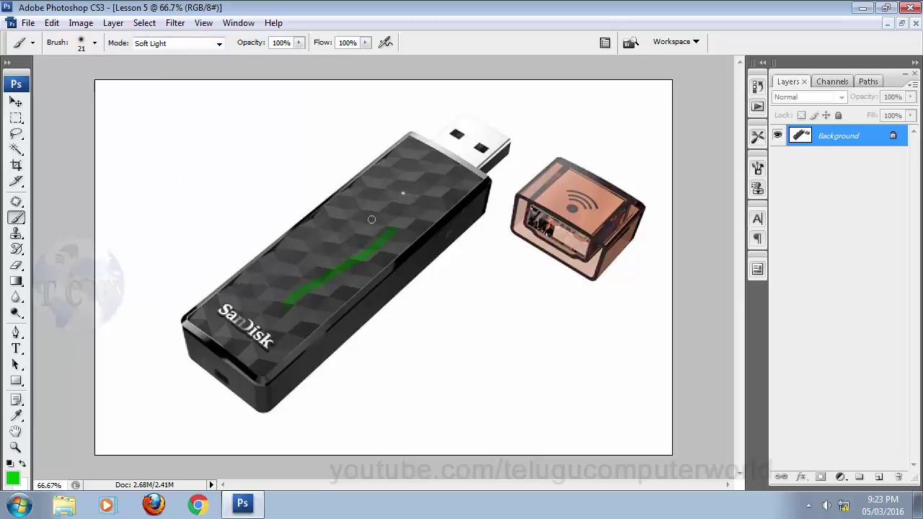
key("ctrl+z")
- Paint two speckled Dissolve-mode test strokes across the drive, then undo both
left_click(217, 44)
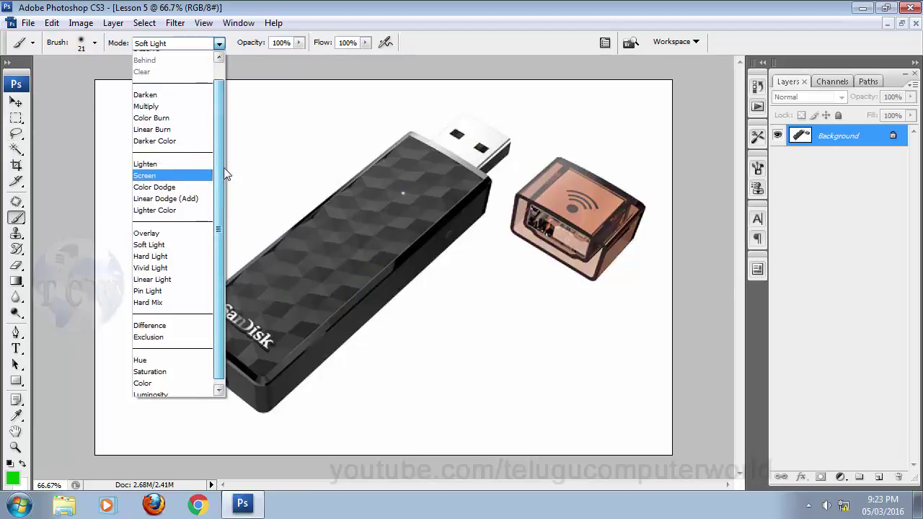
scroll(216, 159, "up", 1)
left_click(188, 67)
left_click(193, 44)
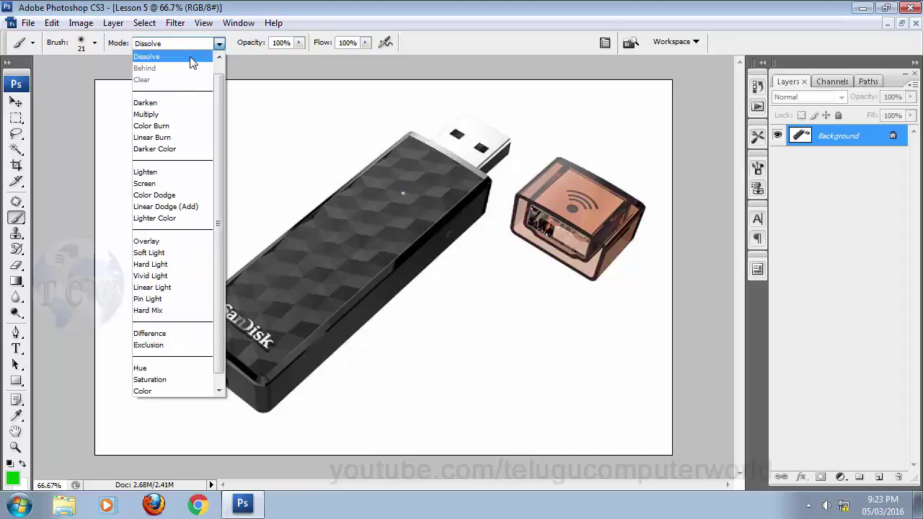
left_click(193, 67)
left_click_drag(381, 240, 306, 326)
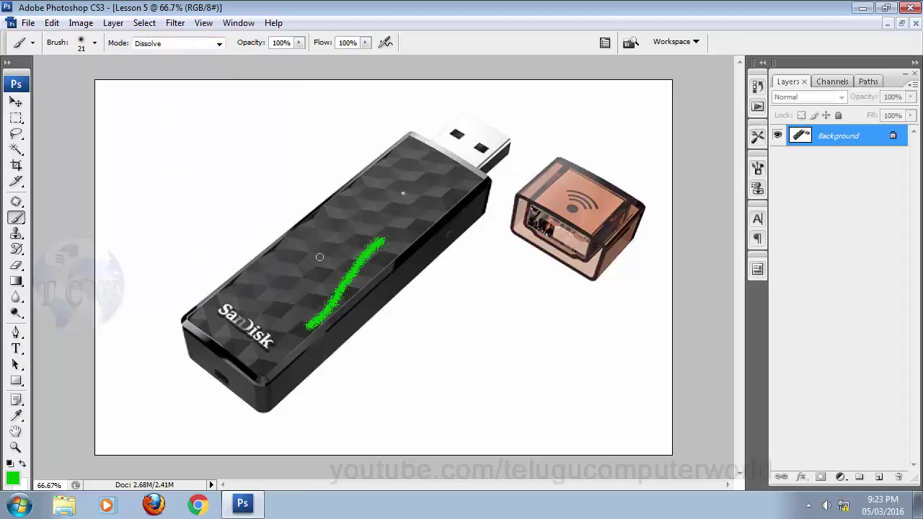
left_click_drag(351, 198, 300, 300)
key("ctrl+alt+z")
key("ctrl+alt+z")
- Paint a solid Normal-mode green stroke, then a speckled Dissolve stroke beside it
left_click(204, 45)
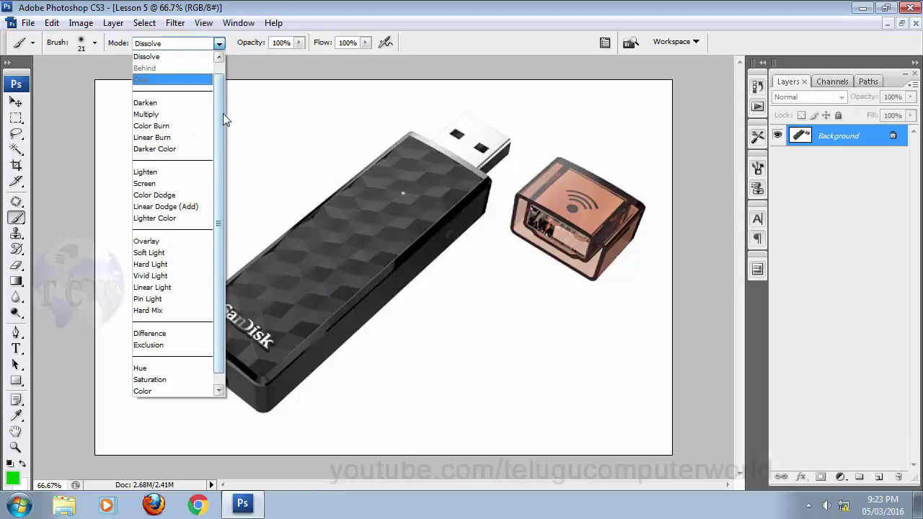
left_click(219, 57)
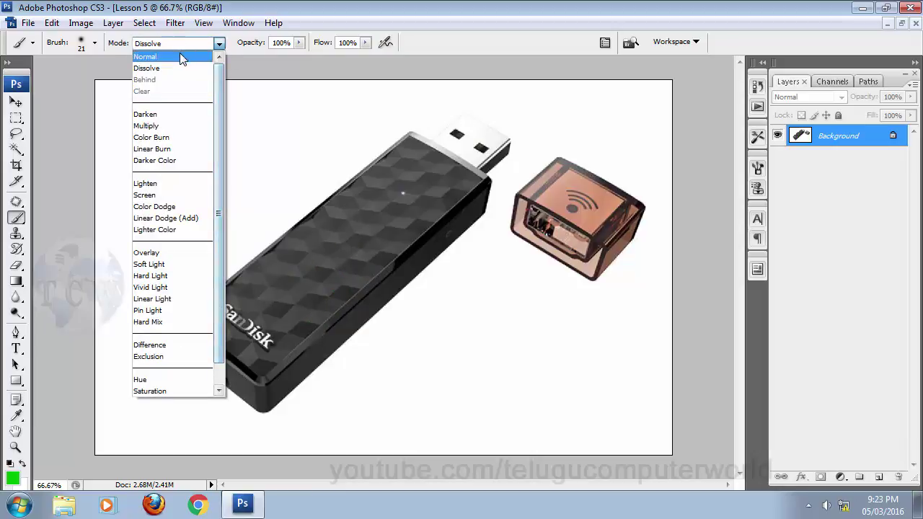
left_click(180, 56)
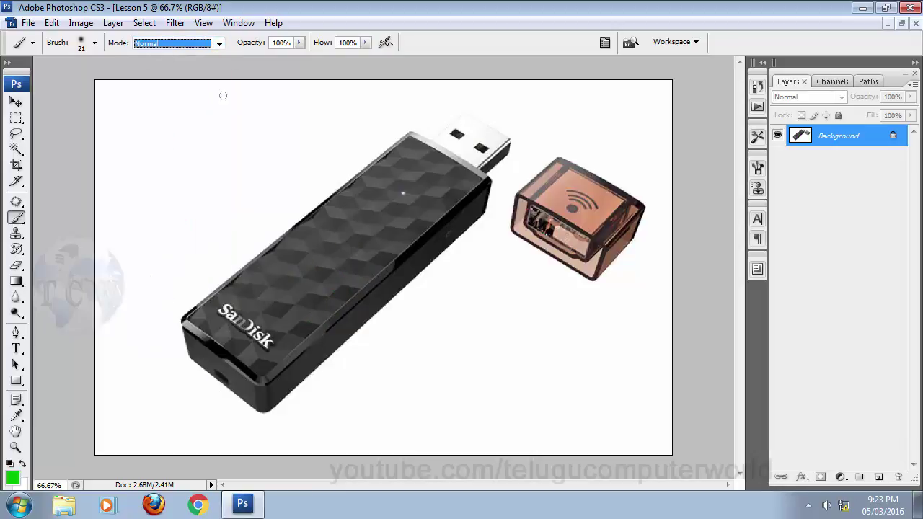
left_click_drag(376, 193, 284, 287)
left_click(173, 44)
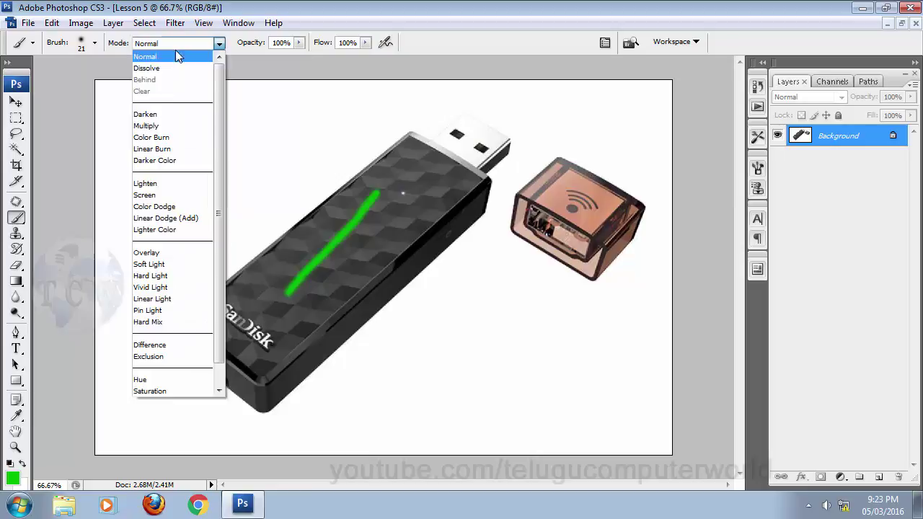
scroll(175, 108, "down", 1)
left_click(415, 208)
left_click_drag(416, 202, 353, 274)
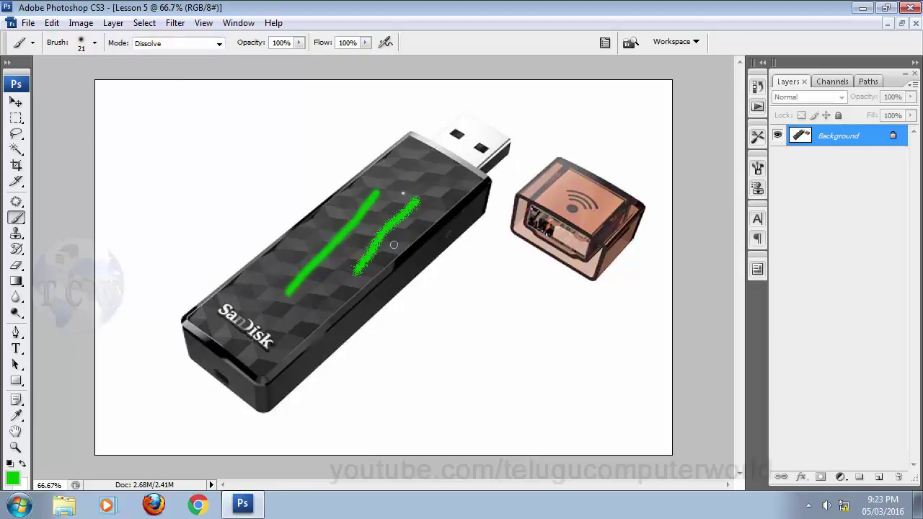
- Hand-paint the speckled Telugu word 'తెలుగు' below the drive
mouse_move(297, 430)
left_mouse_down()
mouse_move(323, 407)
mouse_move(349, 426)
mouse_move(334, 416)
mouse_move(341, 383)
mouse_move(304, 372)
mouse_move(371, 387)
mouse_move(367, 416)
mouse_move(389, 406)
mouse_move(390, 391)
mouse_move(417, 408)
mouse_move(422, 381)
mouse_move(491, 409)
left_mouse_up()
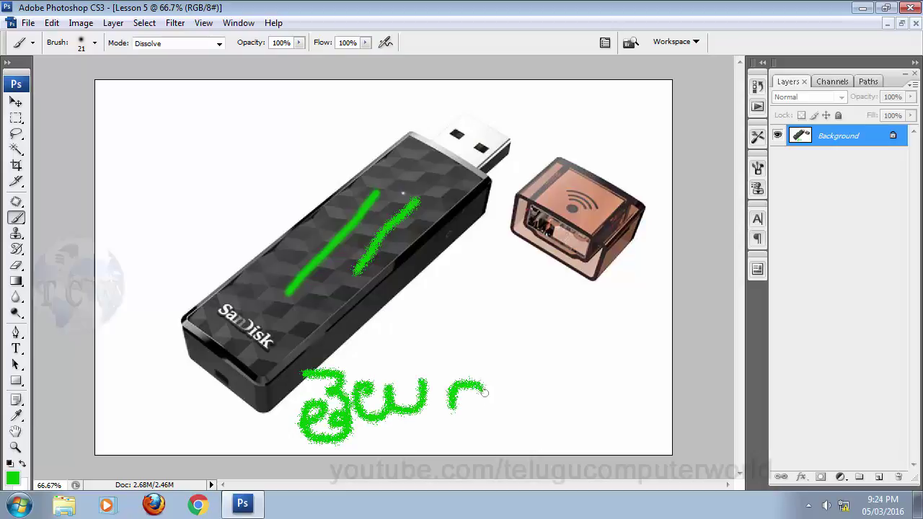
mouse_move(431, 369)
left_mouse_down()
mouse_move(454, 376)
mouse_move(525, 337)
left_mouse_up()
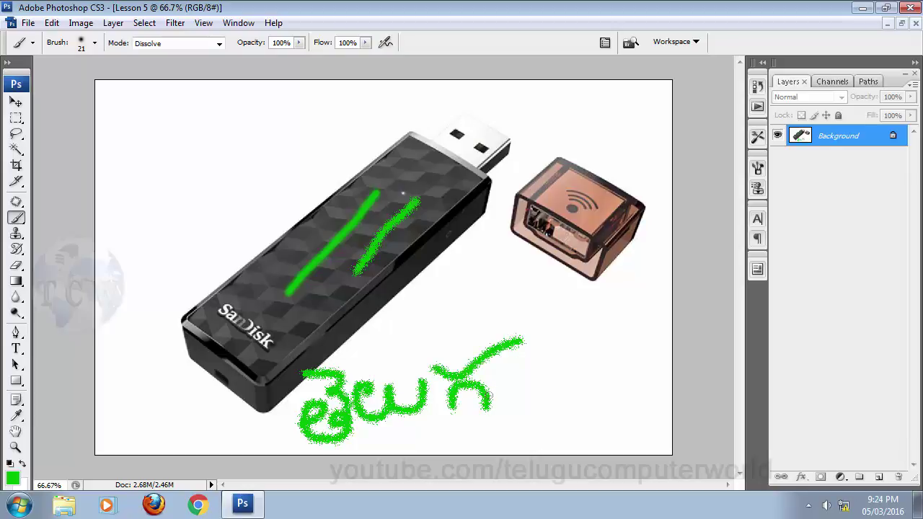
left_click_drag(492, 393, 516, 363)
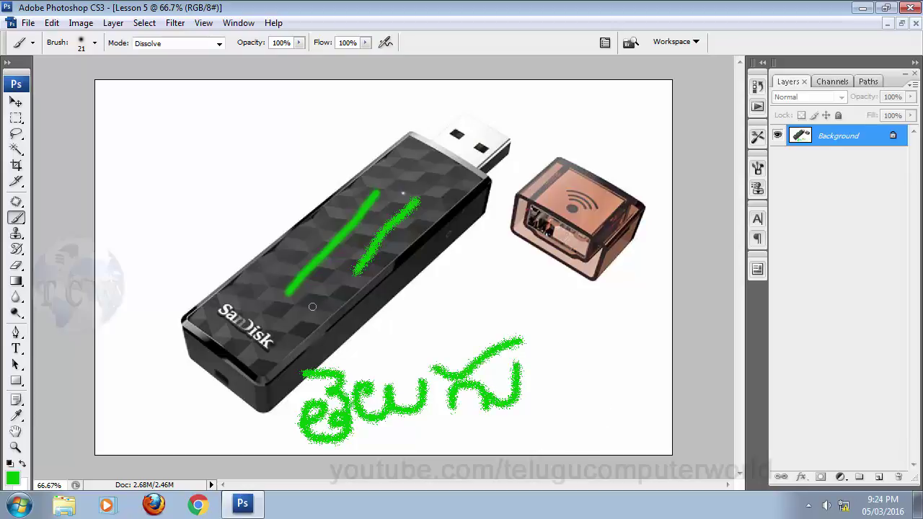
- In Normal mode, paint the solid word 'కంప్యూటర్' above, then underline the lower word
left_click(170, 44)
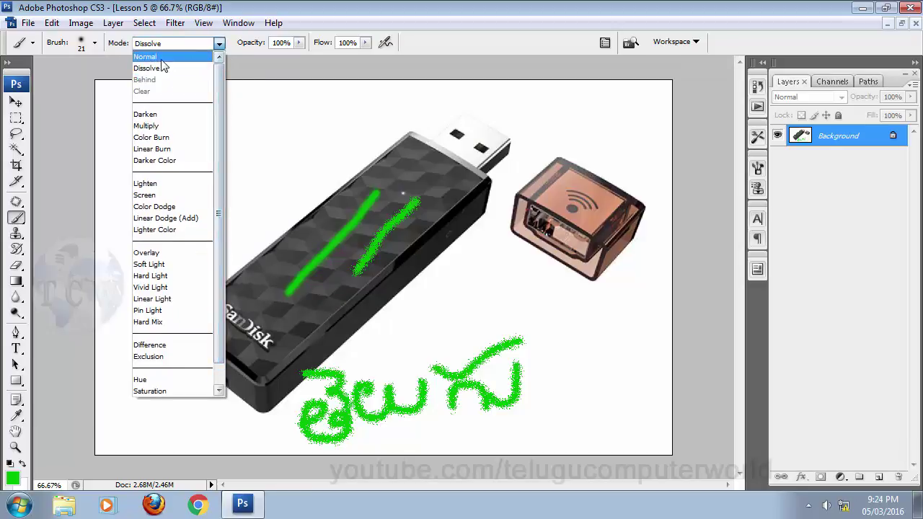
left_click(161, 58)
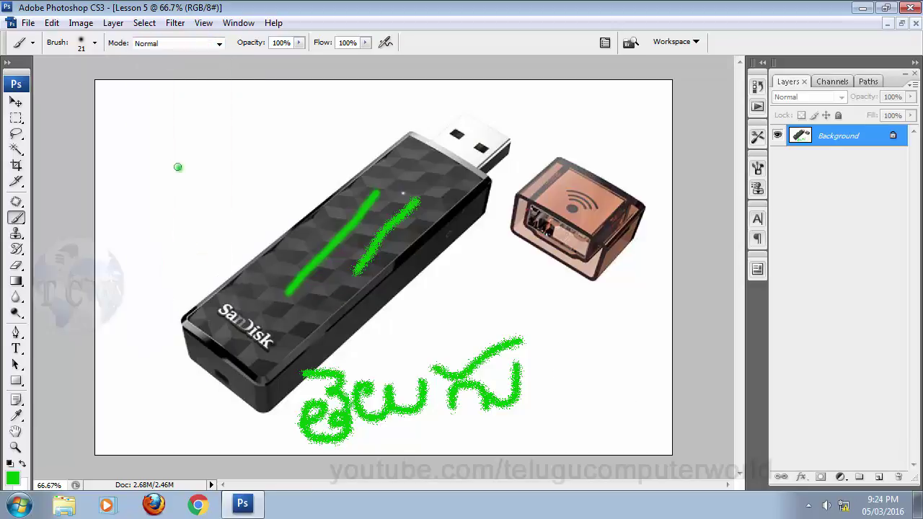
mouse_move(178, 166)
left_mouse_down()
mouse_move(207, 197)
mouse_move(177, 207)
left_mouse_up()
mouse_move(150, 147)
left_mouse_down()
mouse_move(196, 141)
mouse_move(218, 189)
mouse_move(230, 158)
mouse_move(264, 173)
mouse_move(299, 171)
mouse_move(247, 143)
mouse_move(296, 122)
left_mouse_up()
mouse_move(280, 172)
left_mouse_down()
mouse_move(338, 137)
mouse_move(385, 164)
mouse_move(425, 144)
mouse_move(435, 167)
mouse_move(469, 119)
mouse_move(431, 119)
mouse_move(432, 128)
left_mouse_up()
mouse_move(514, 128)
left_mouse_down()
mouse_move(510, 99)
mouse_move(531, 90)
mouse_move(569, 90)
left_mouse_up()
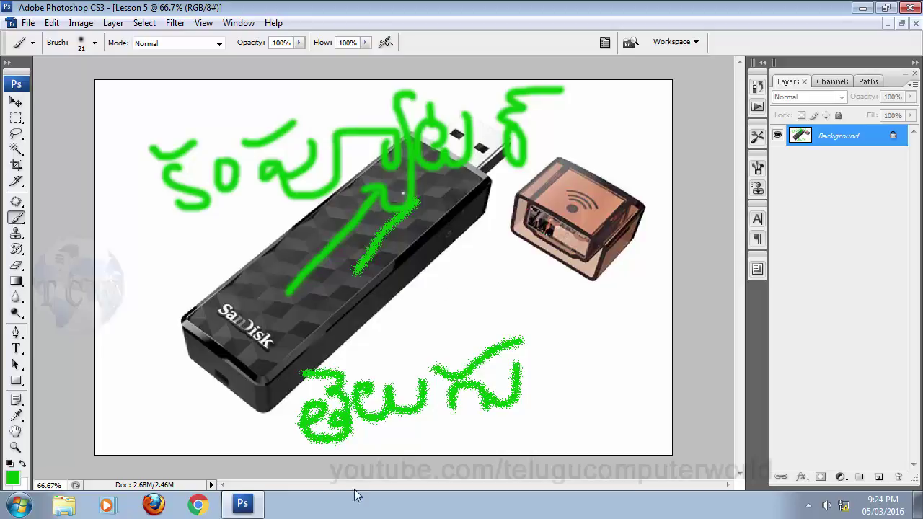
left_click_drag(356, 446, 658, 425)
- Cycle the brush mode through Dissolve and Screen to Soft Light, painting a faint green curve on the drive
left_click(212, 43)
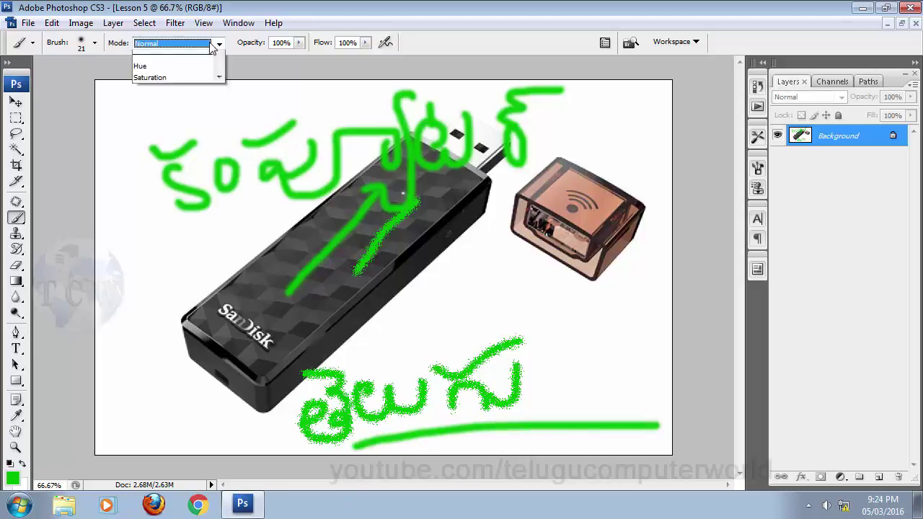
left_click(181, 78)
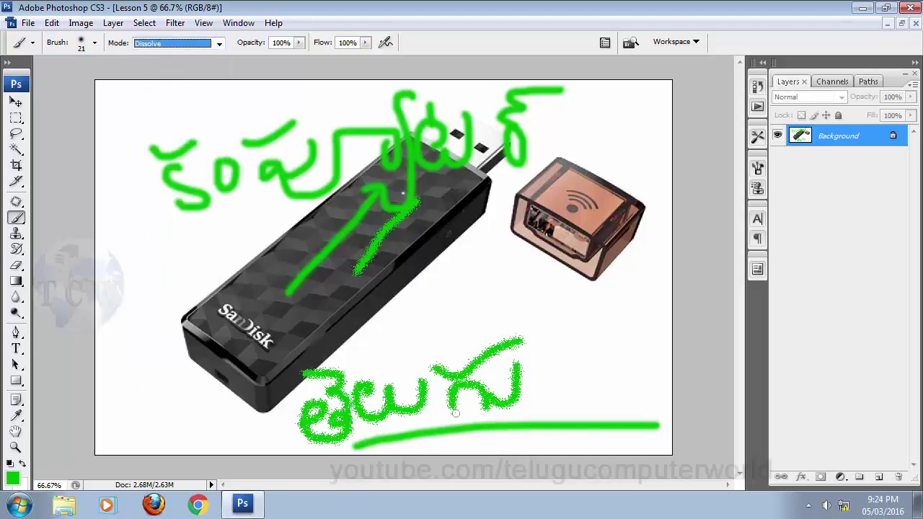
left_click(194, 43)
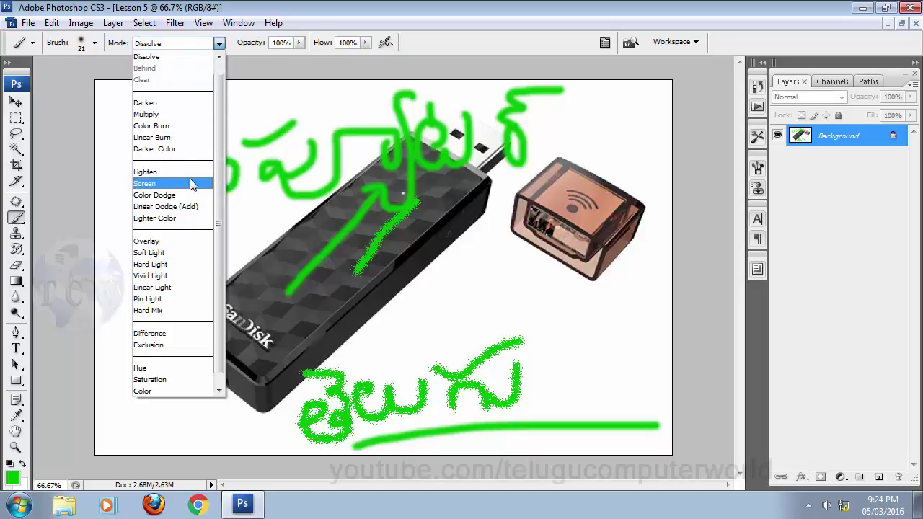
left_click(192, 184)
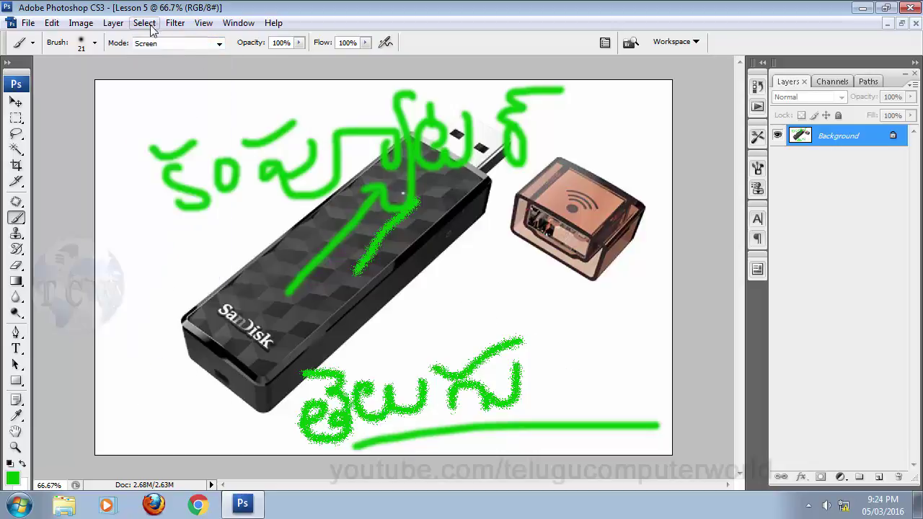
left_click(156, 43)
left_click(168, 239)
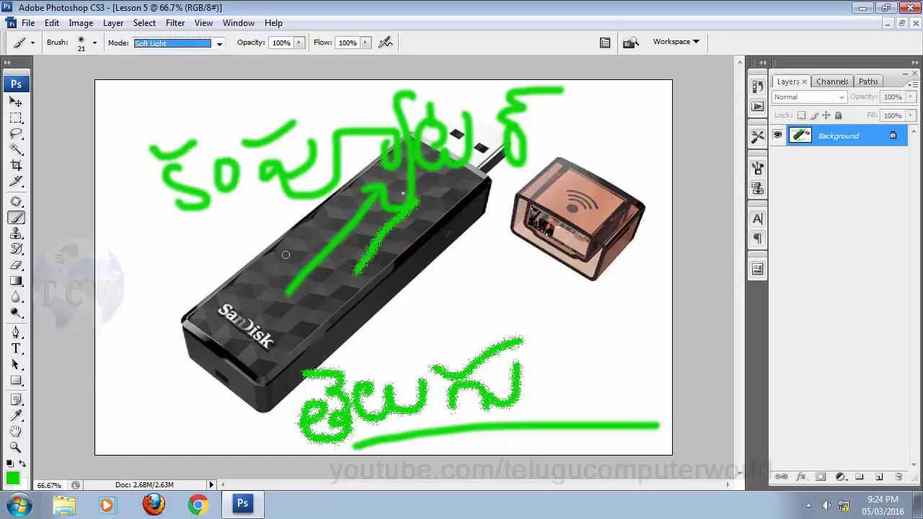
left_click_drag(254, 288, 303, 325)
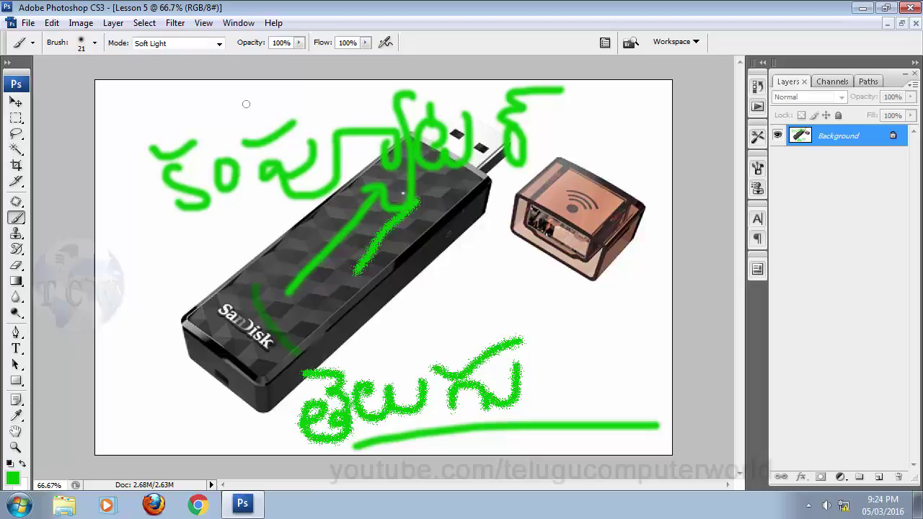
left_click(188, 46)
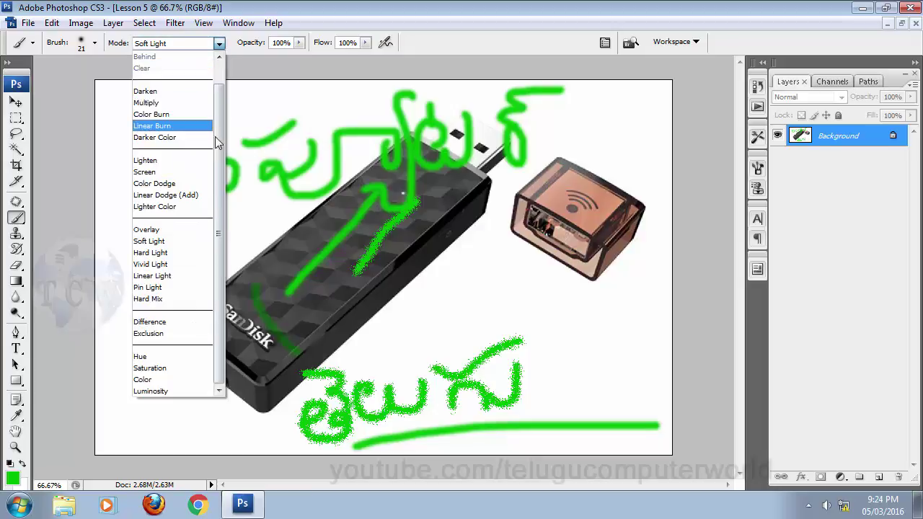
- Set the foreground colour to bright red and paint a solid red stroke at the left edge
left_click(218, 44)
left_click(12, 476)
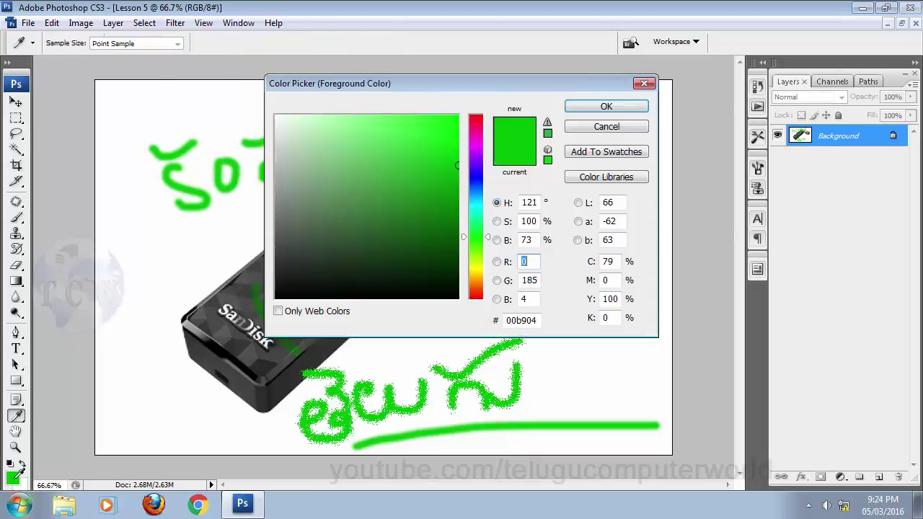
left_click(474, 119)
left_click(433, 146)
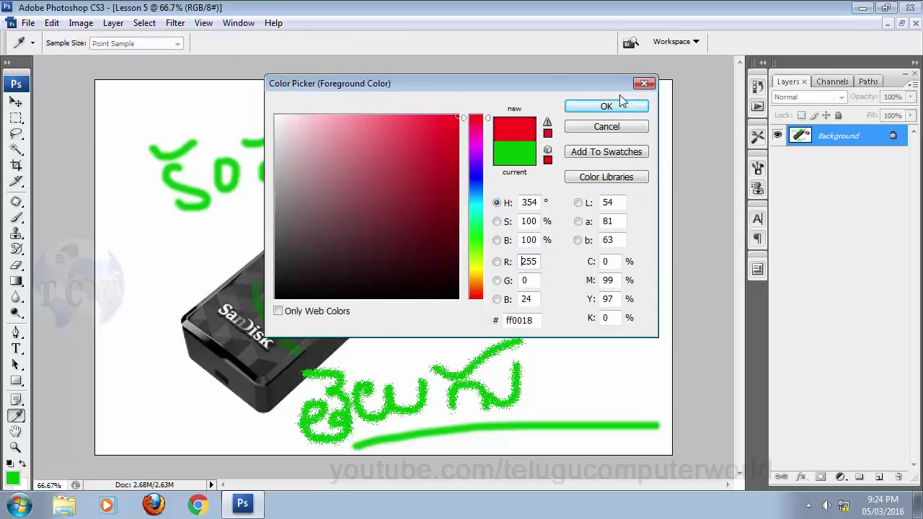
left_click(615, 108)
left_click_drag(132, 247, 196, 248)
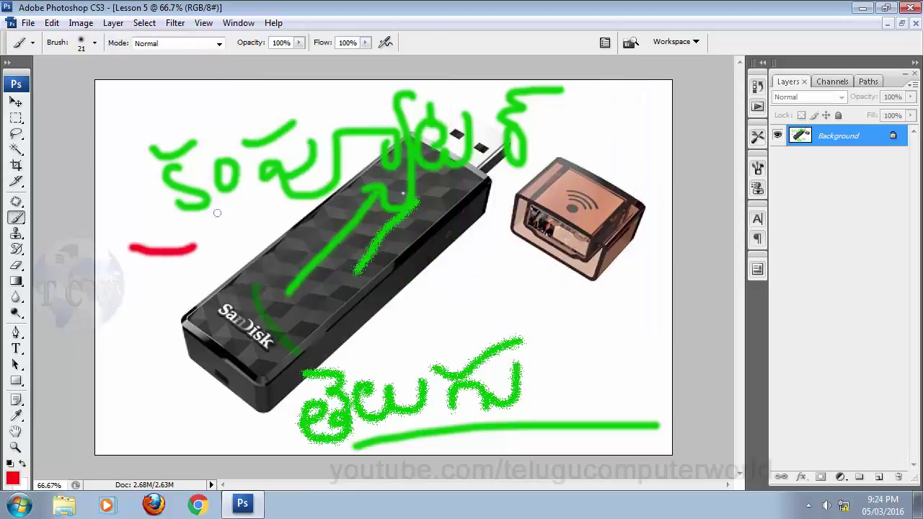
- Lower brush opacity to 10% and paint a faint red stroke below
left_click(299, 43)
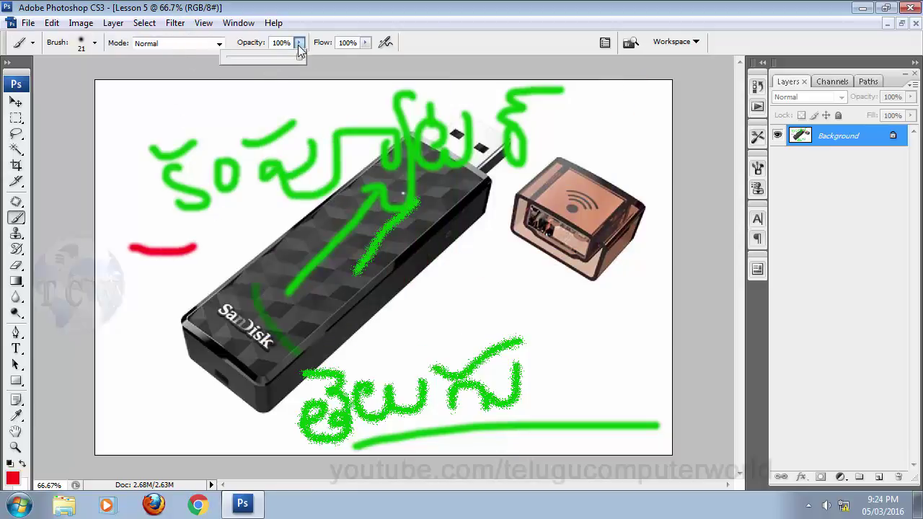
left_click(258, 57)
left_click(238, 60)
left_click_drag(240, 59, 236, 59)
left_click(383, 8)
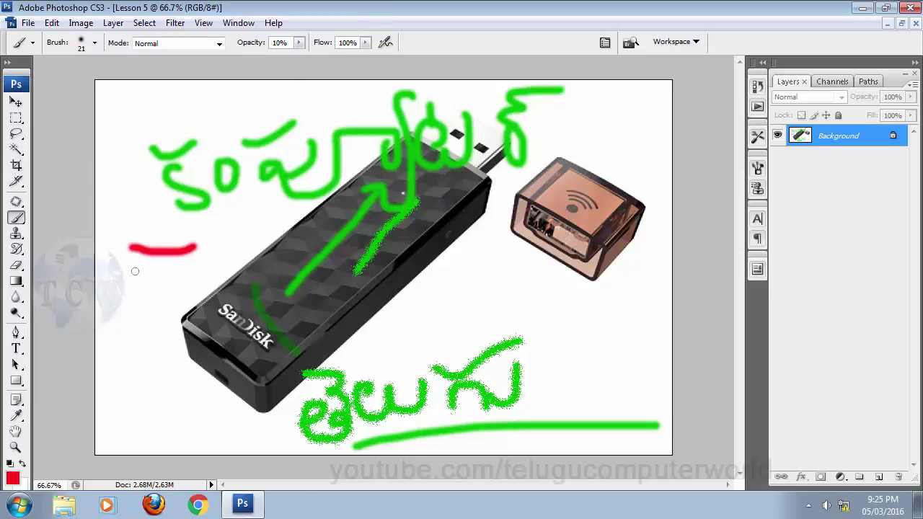
left_click_drag(134, 270, 201, 271)
- Paint pink strokes at 25% and 48% opacity further down
left_click(298, 42)
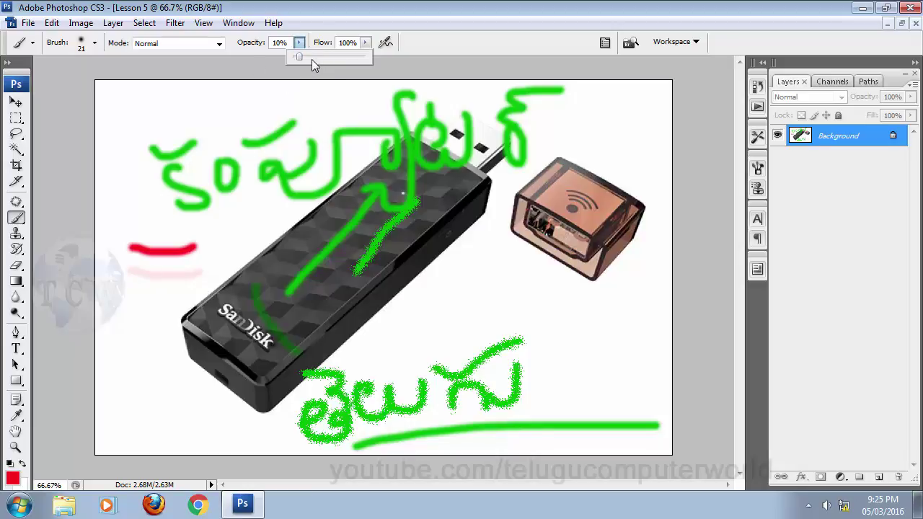
left_click_drag(125, 294, 215, 293)
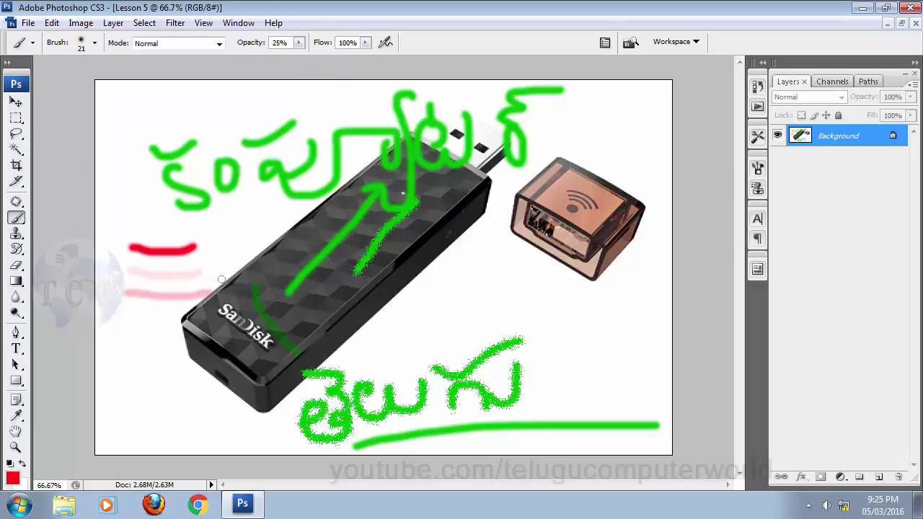
left_click(299, 42)
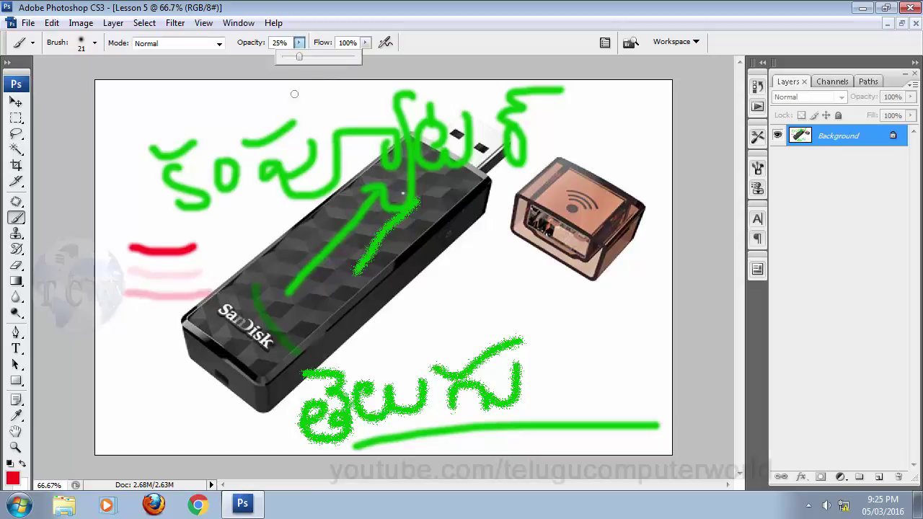
left_click_drag(118, 323, 176, 322)
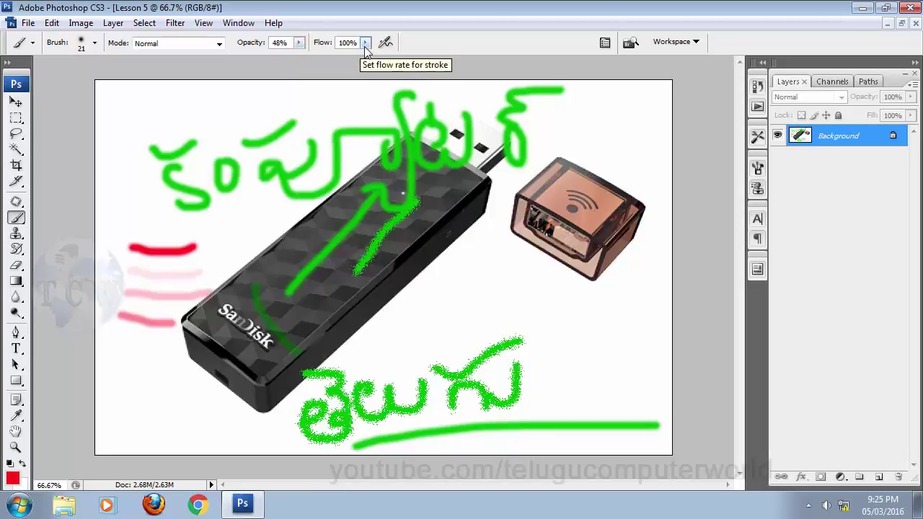
- Paint a 100% opacity red stroke above the lettering, then two strokes at 50% flow
left_click(298, 42)
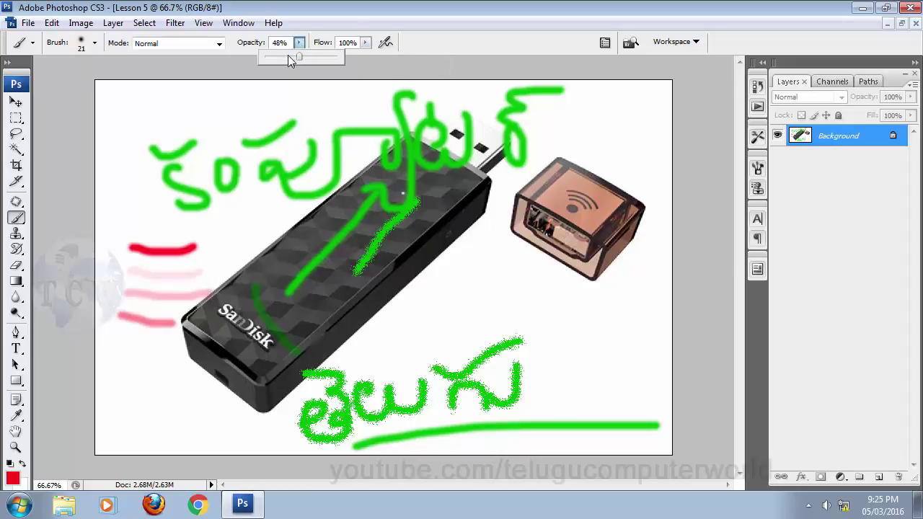
left_click(419, 46)
left_click_drag(150, 114, 223, 115)
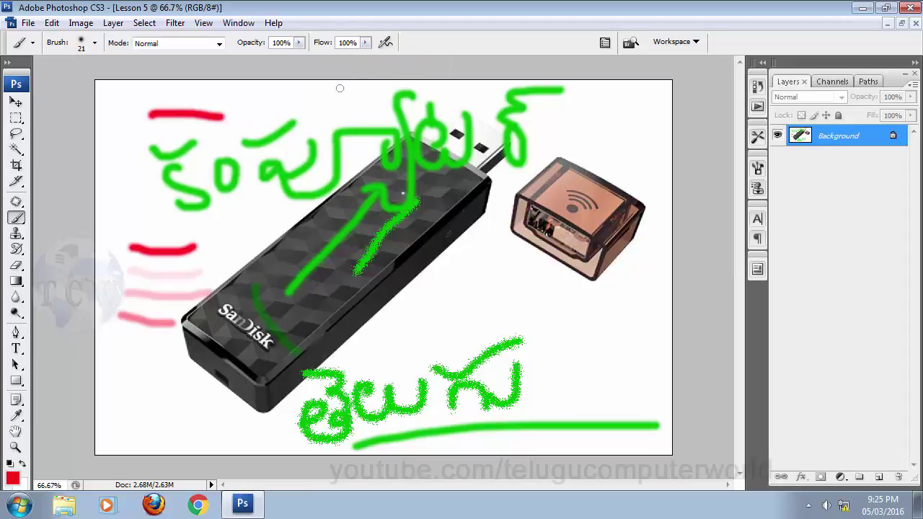
left_click(366, 43)
left_click_drag(369, 57, 329, 57)
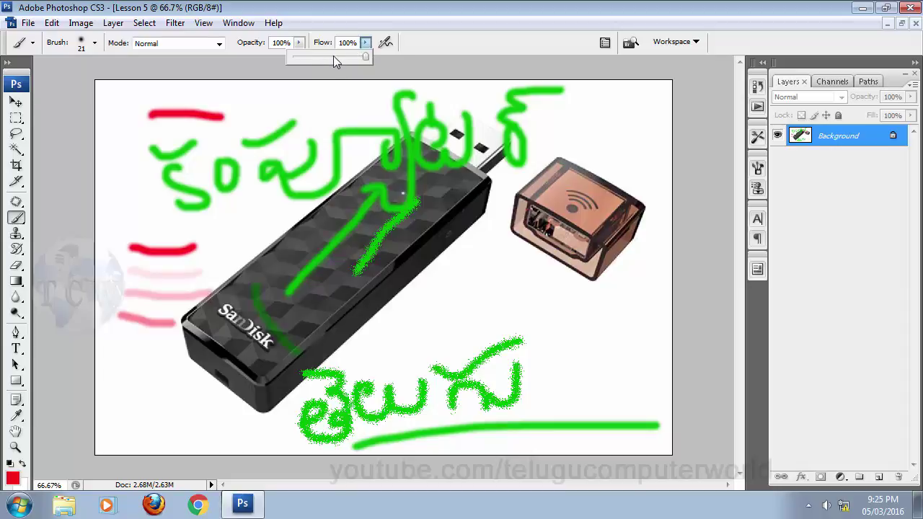
left_click_drag(129, 127, 177, 136)
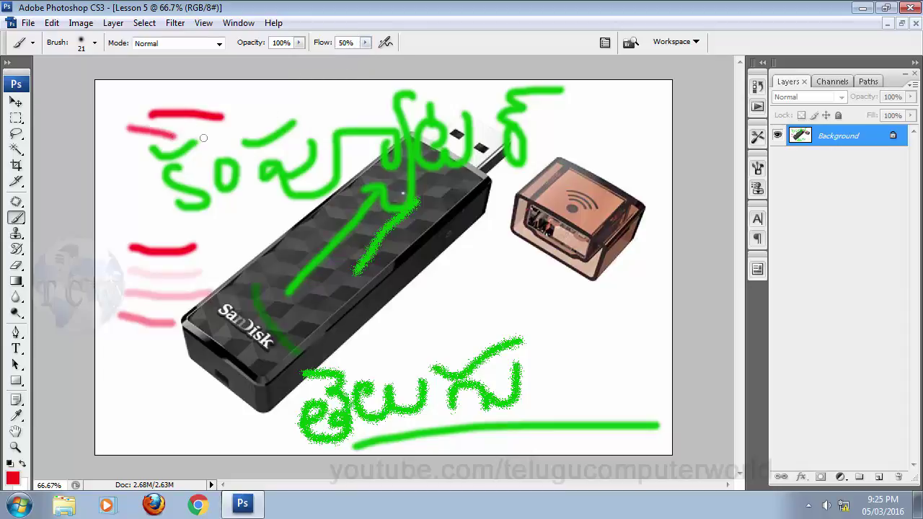
left_click_drag(171, 94, 235, 102)
- Paint a 100% flow red stroke right of the drive and a faint 12% flow stroke below it
left_click(365, 43)
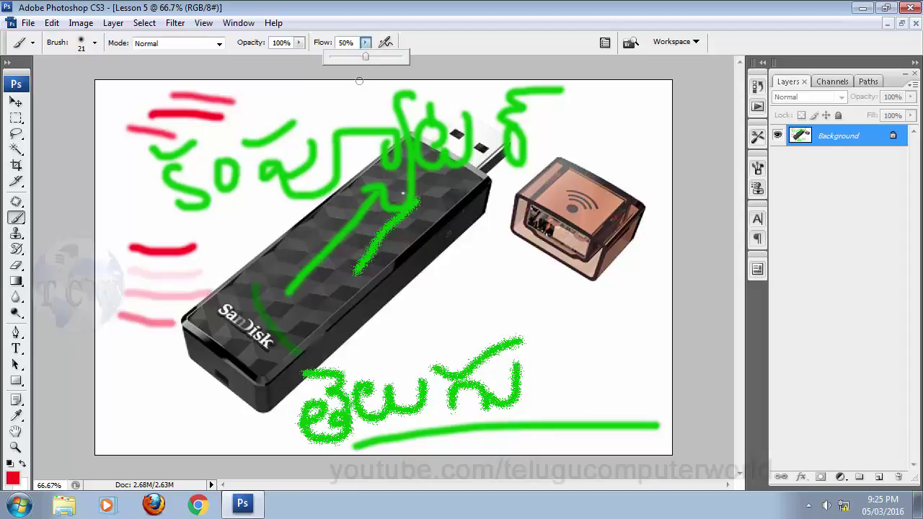
left_click_drag(364, 58, 539, 69)
left_click_drag(449, 297, 515, 291)
left_click(365, 42)
left_click_drag(367, 57, 298, 58)
left_click(393, 47)
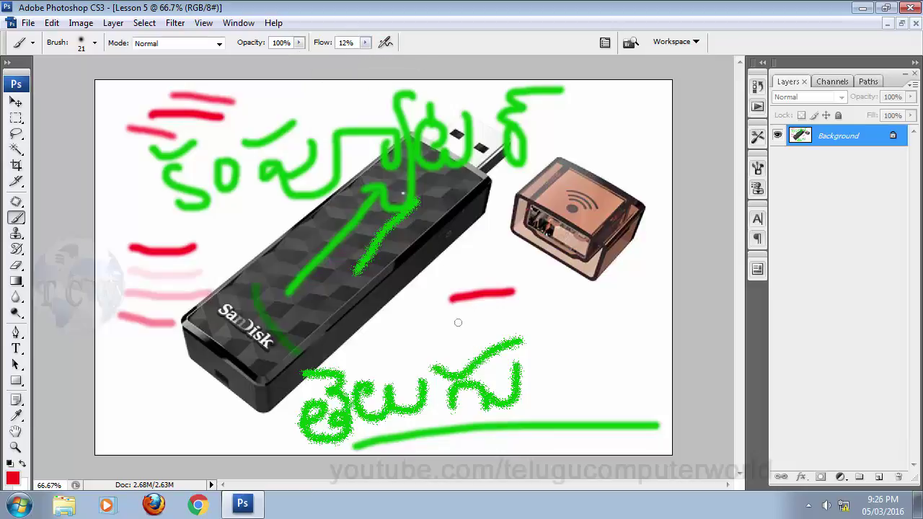
left_click_drag(454, 319, 516, 318)
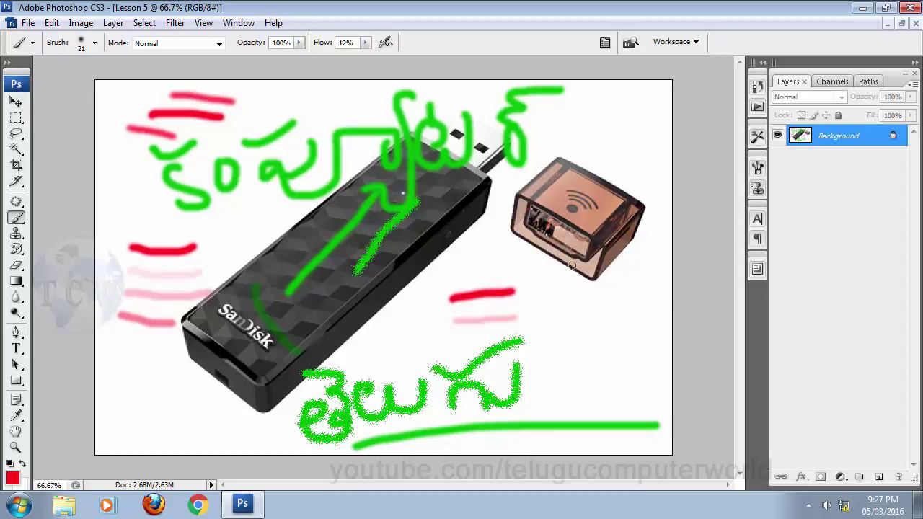
left_click(16, 218)
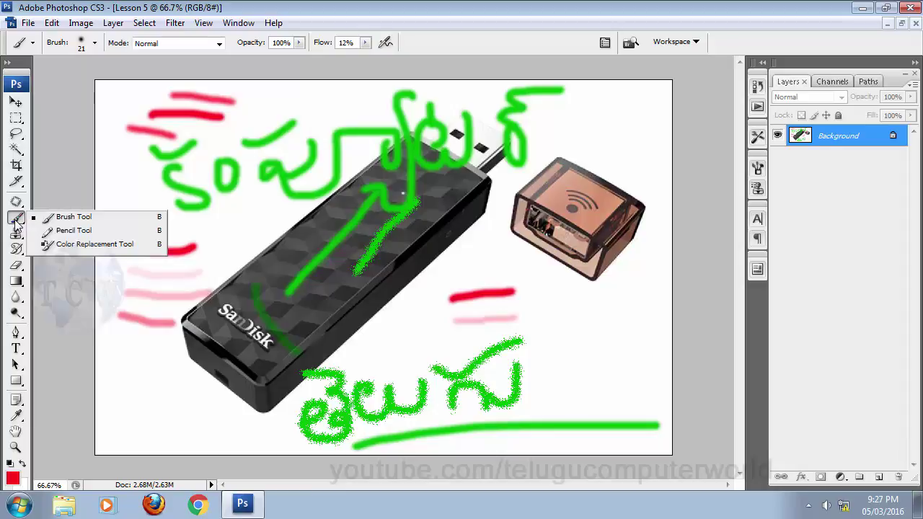
left_click(72, 217)
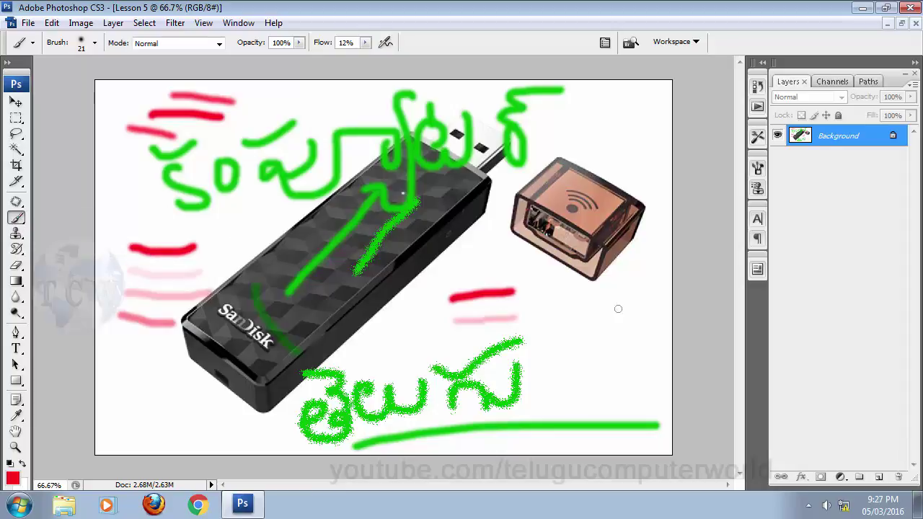